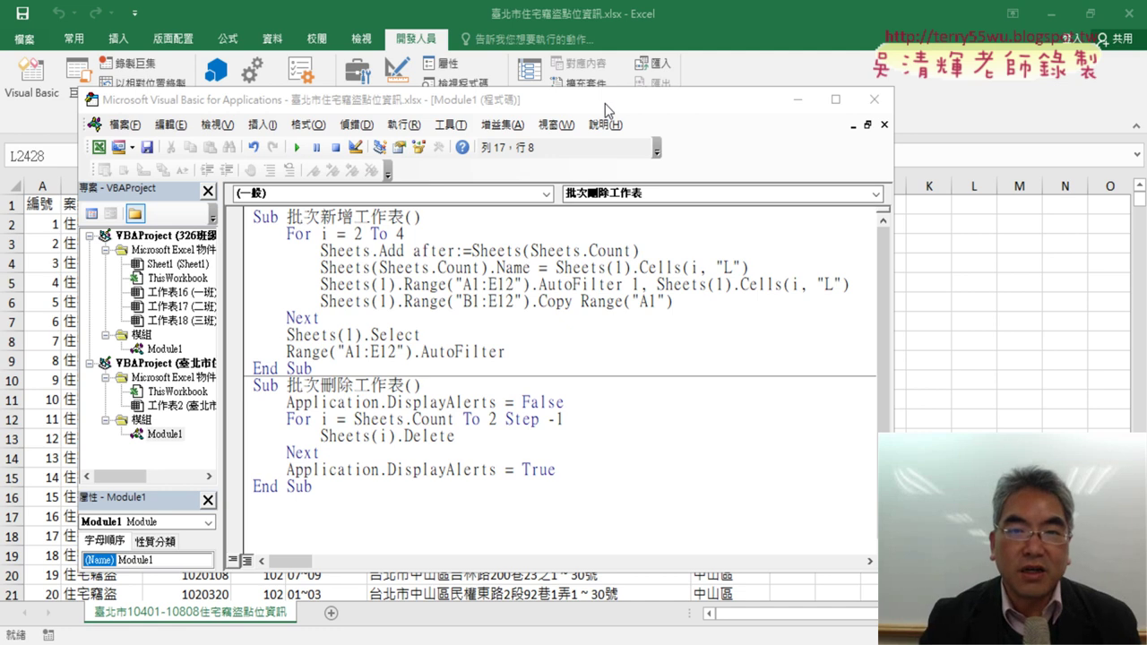
# Move the VBA window aside and return to the worksheet with Alt+F11.
pyautogui.moveTo(605, 103)
pyautogui.mouseDown()
pyautogui.moveTo(822, 108)
pyautogui.moveTo(764, 108)
pyautogui.mouseUp()
pyautogui.hotkey('alt', 'F11')
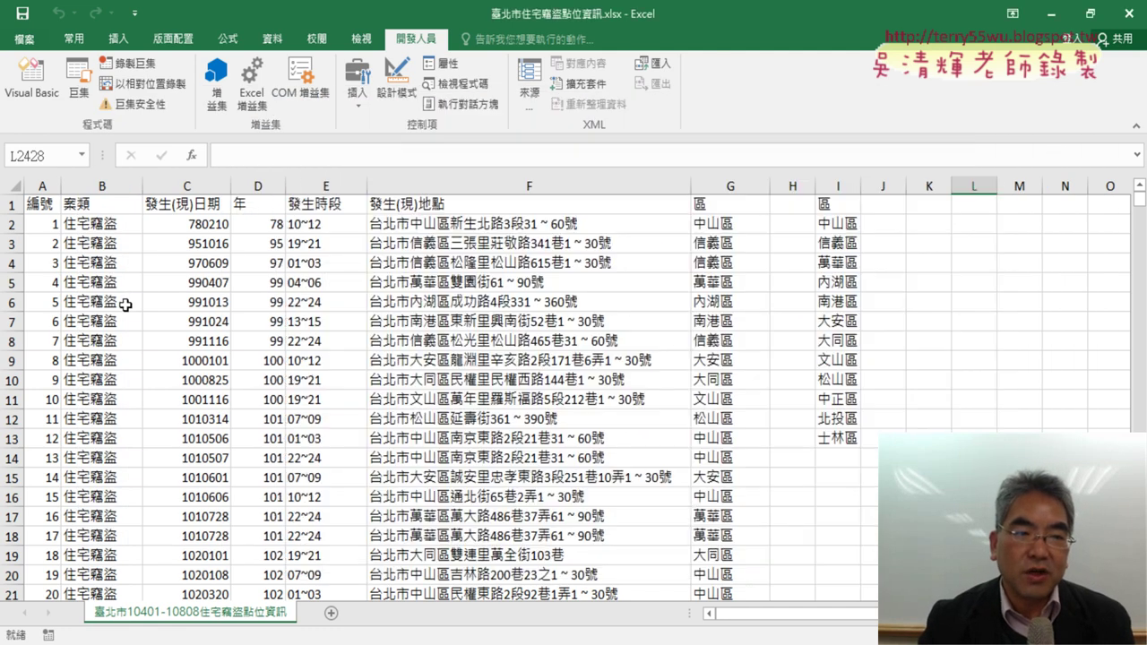
pyautogui.click(123, 302)
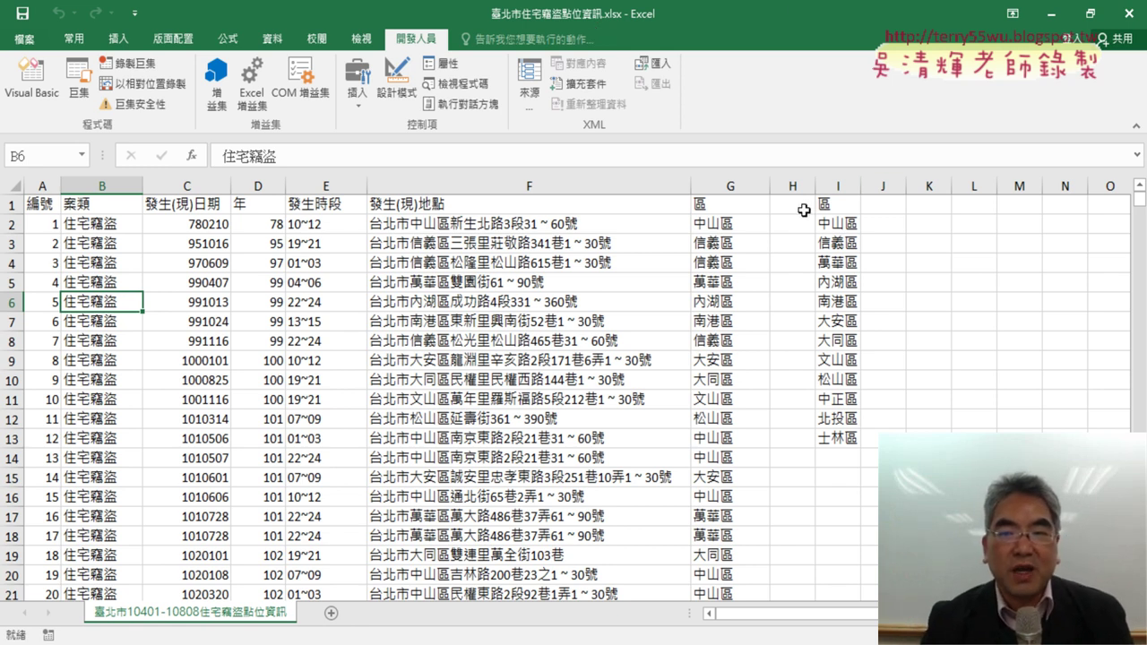
# Review district column G, the district list in I, time-period column E and year column D.
pyautogui.click(742, 186)
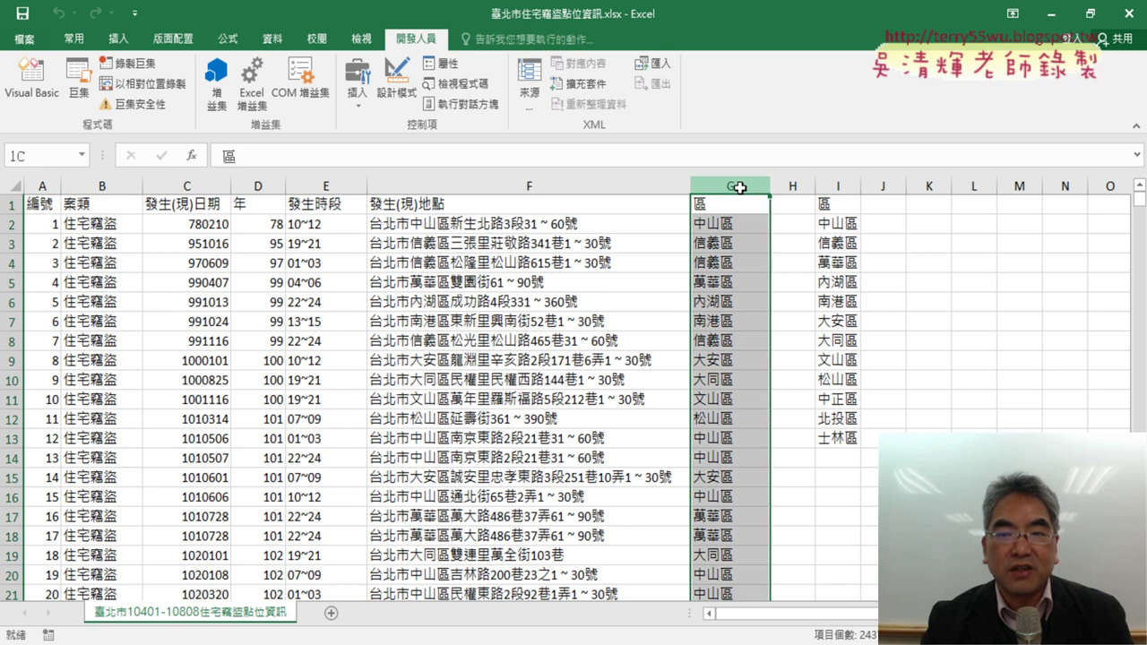
pyautogui.click(832, 184)
pyautogui.click(744, 186)
pyautogui.click(445, 187)
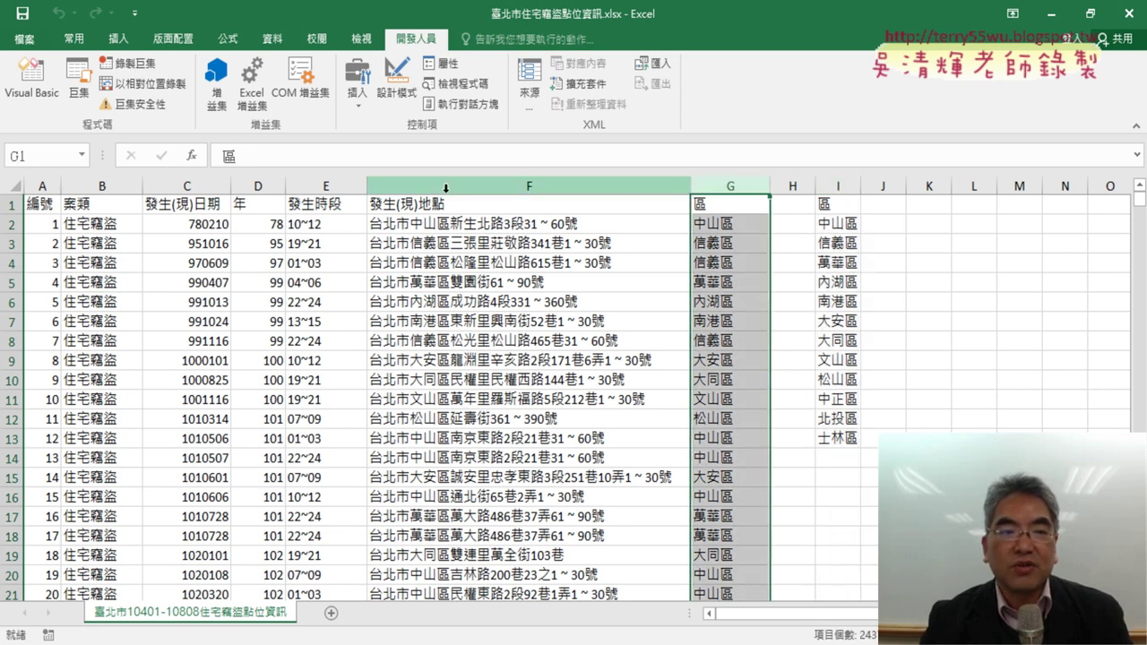
pyautogui.click(314, 178)
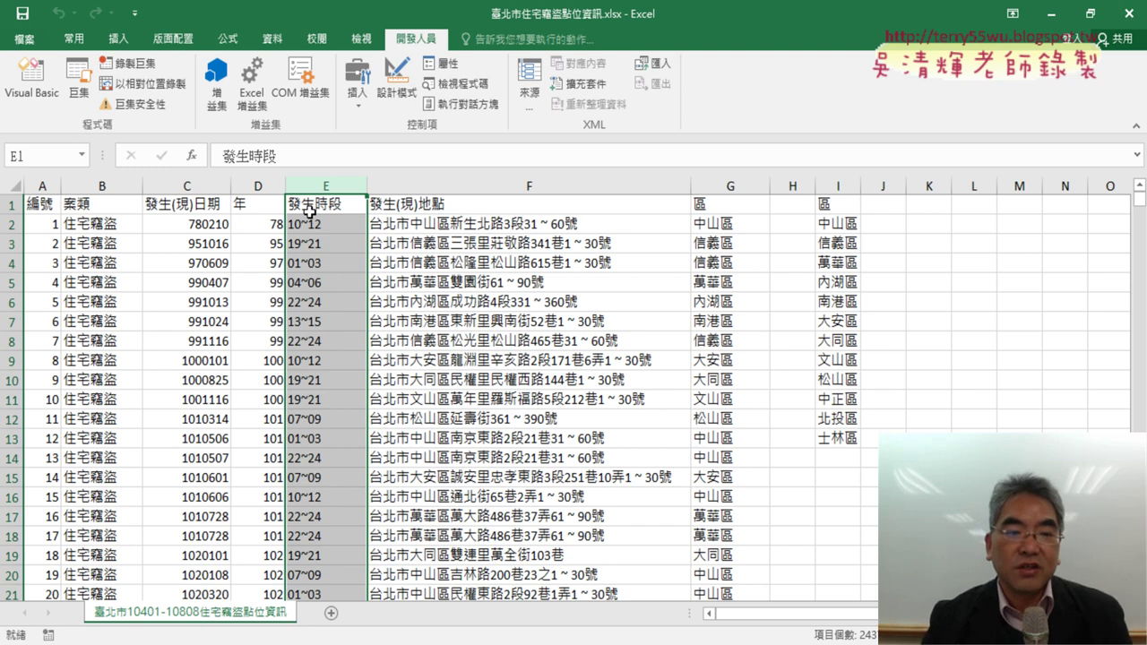
pyautogui.click(264, 183)
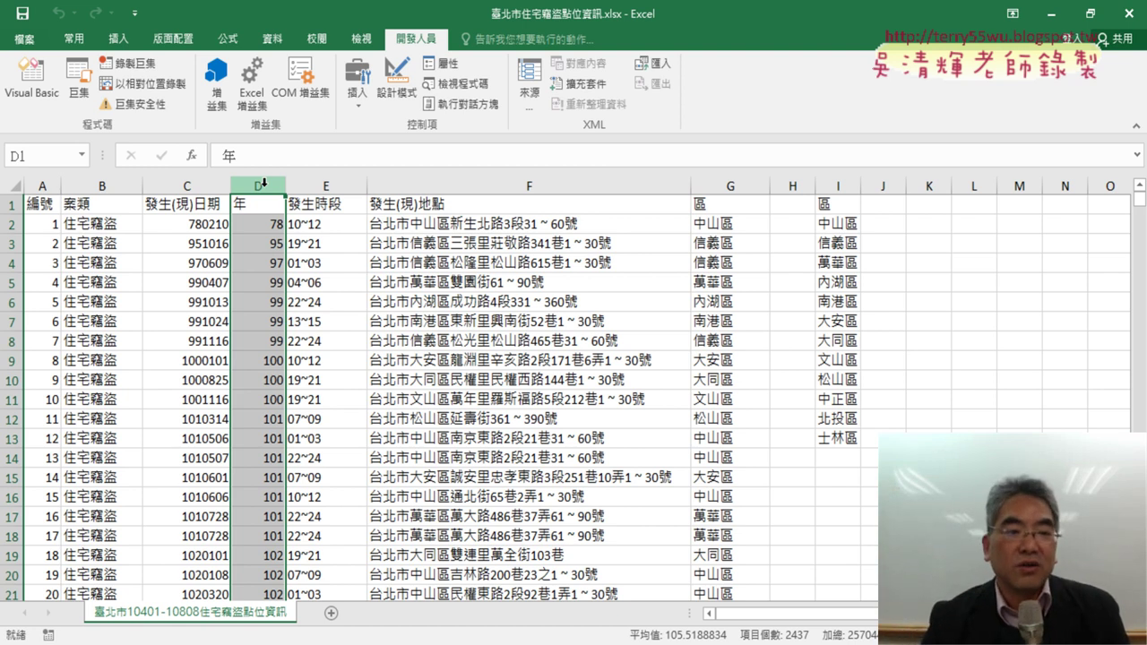
# Check case type column B, then district column G and the unique district list in I.
pyautogui.keyDown('ctrl'); pyautogui.click(102, 185); pyautogui.keyUp('ctrl')
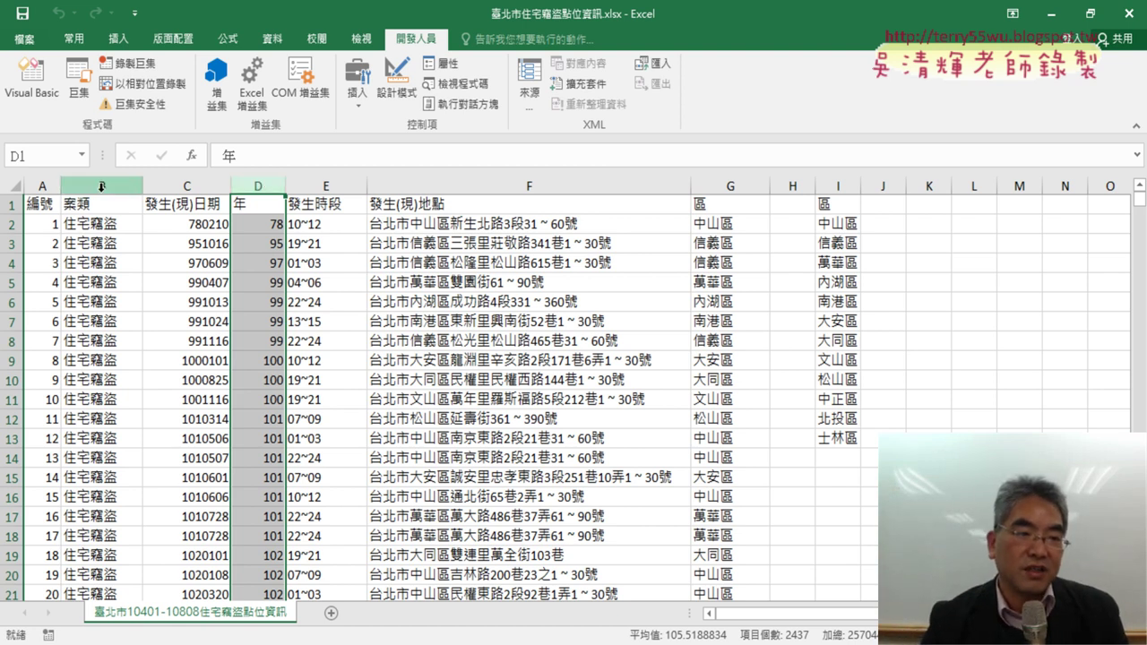
pyautogui.click(101, 186)
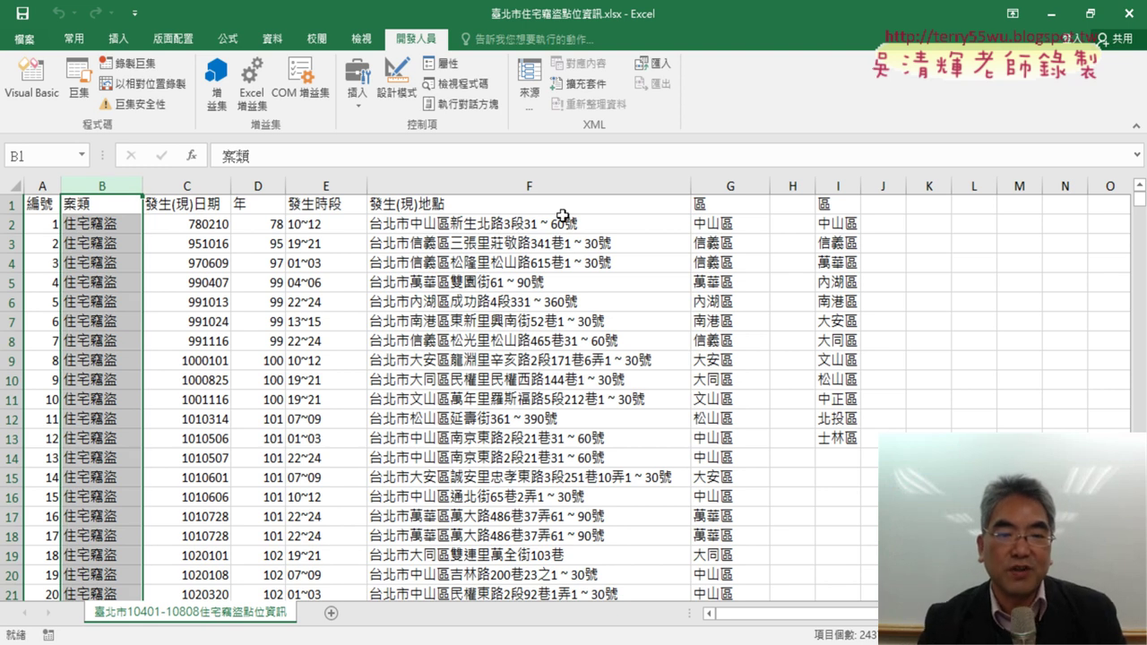
pyautogui.click(731, 186)
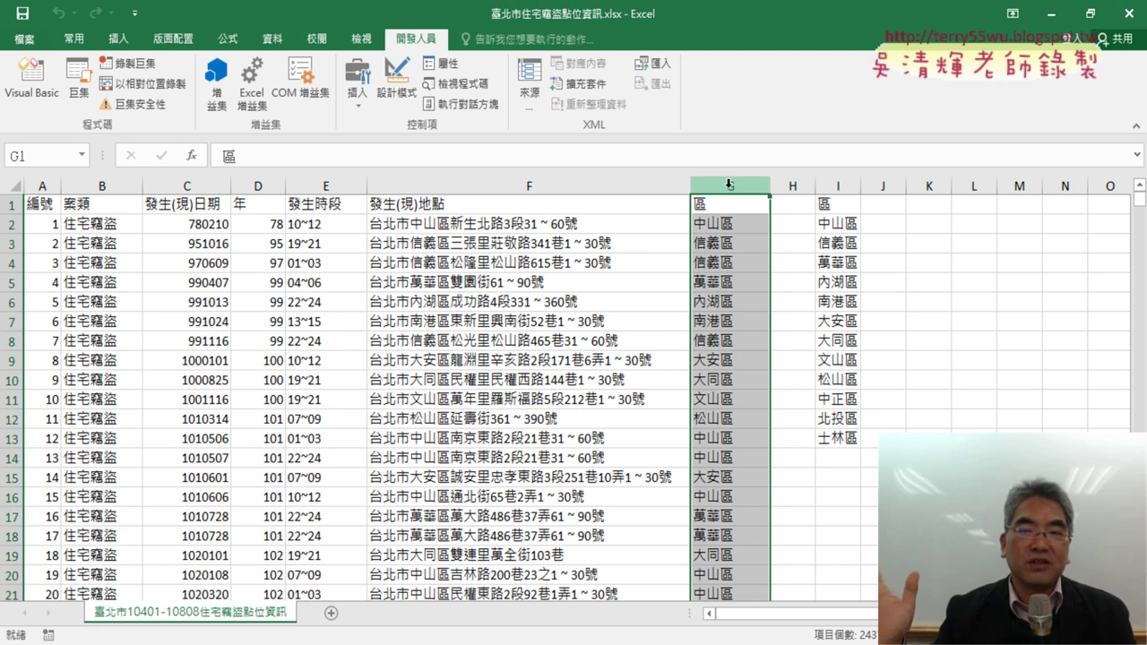
pyautogui.click(839, 185)
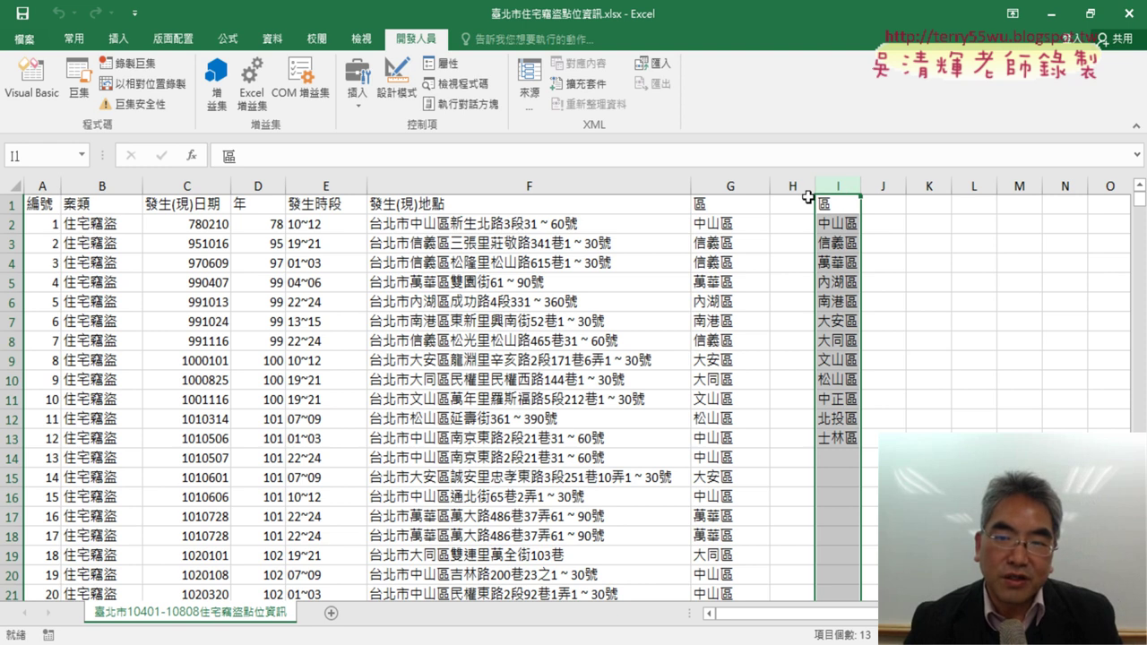
pyautogui.click(717, 208)
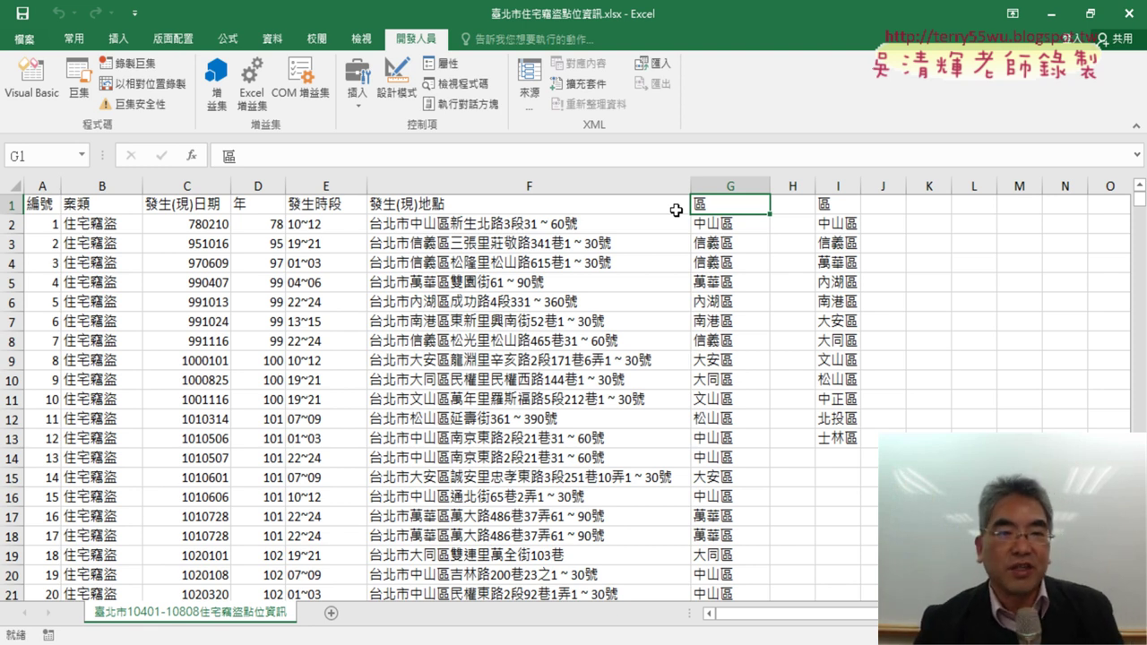
# Open the VBA editor and show Module1 of 326班級成績查詢.xlsm.
pyautogui.click(31, 76)
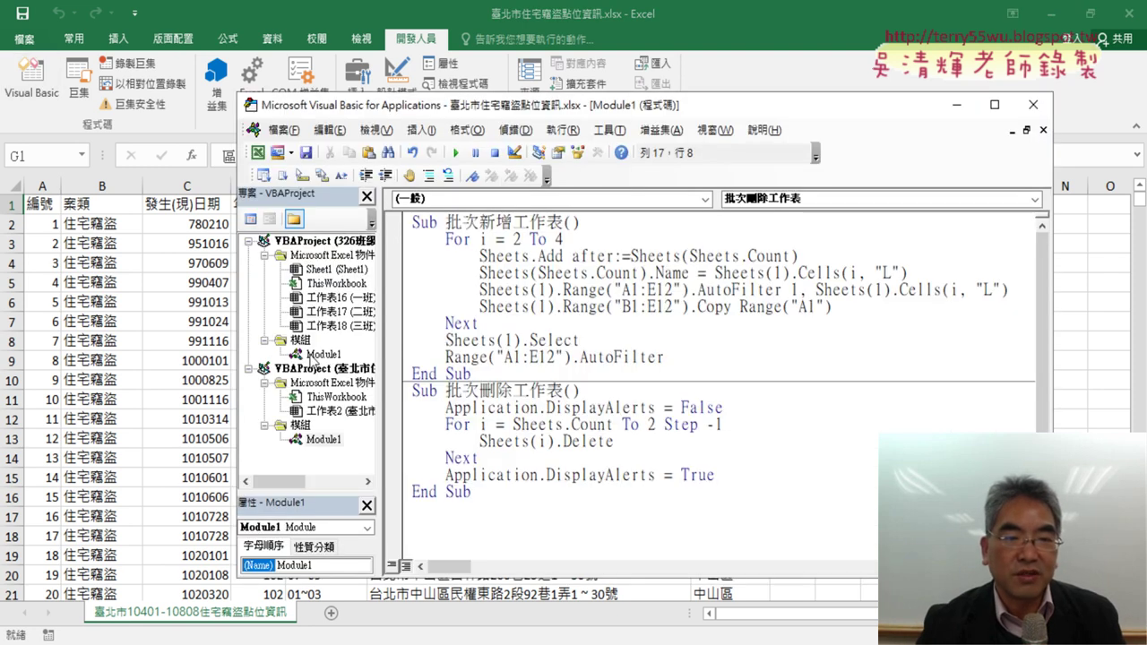
pyautogui.moveTo(383, 345); pyautogui.dragTo(524, 345)
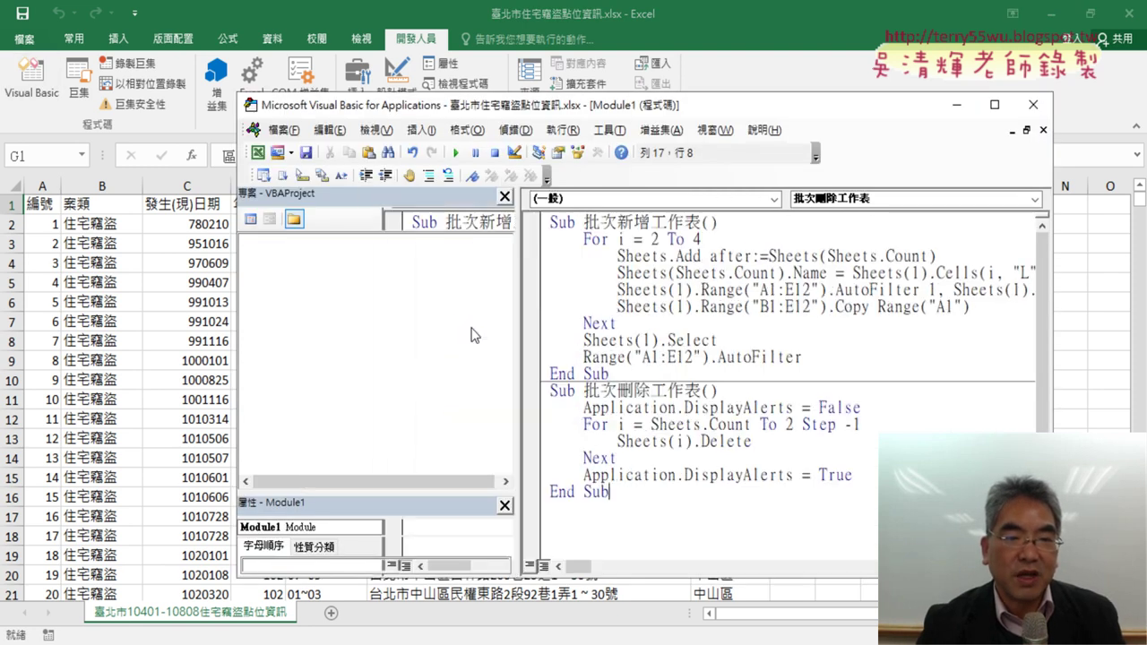
pyautogui.click(385, 243)
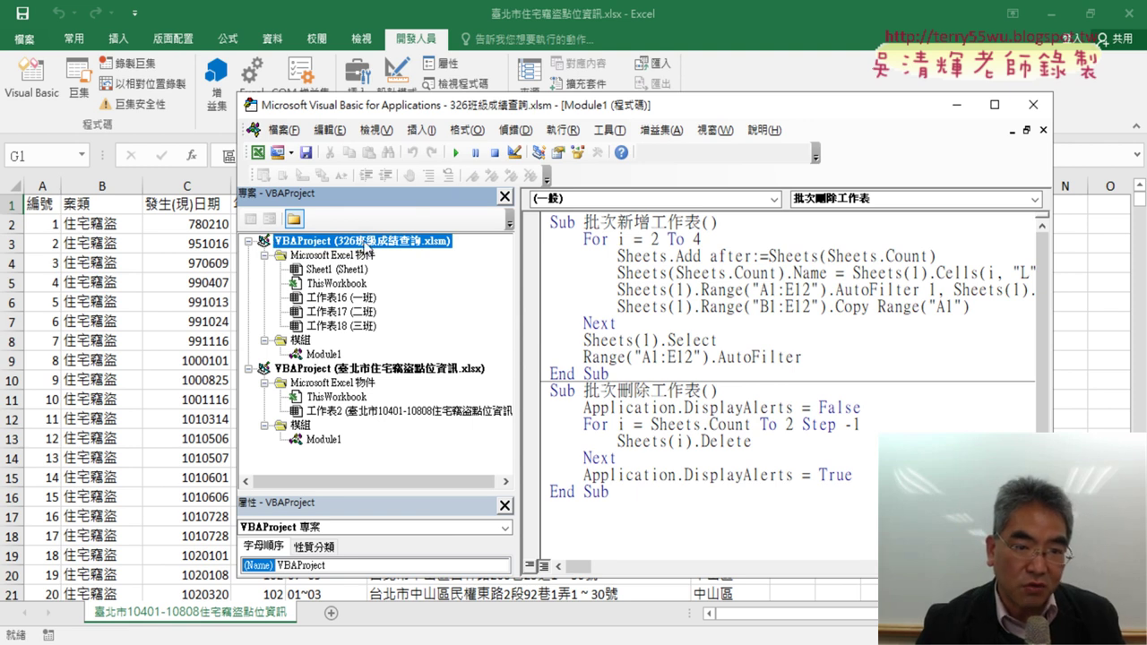
pyautogui.click(325, 355)
# Copy both sheet-batch Subs, then select the crime workbook's Module1.
pyautogui.moveTo(550, 222); pyautogui.dragTo(611, 492)
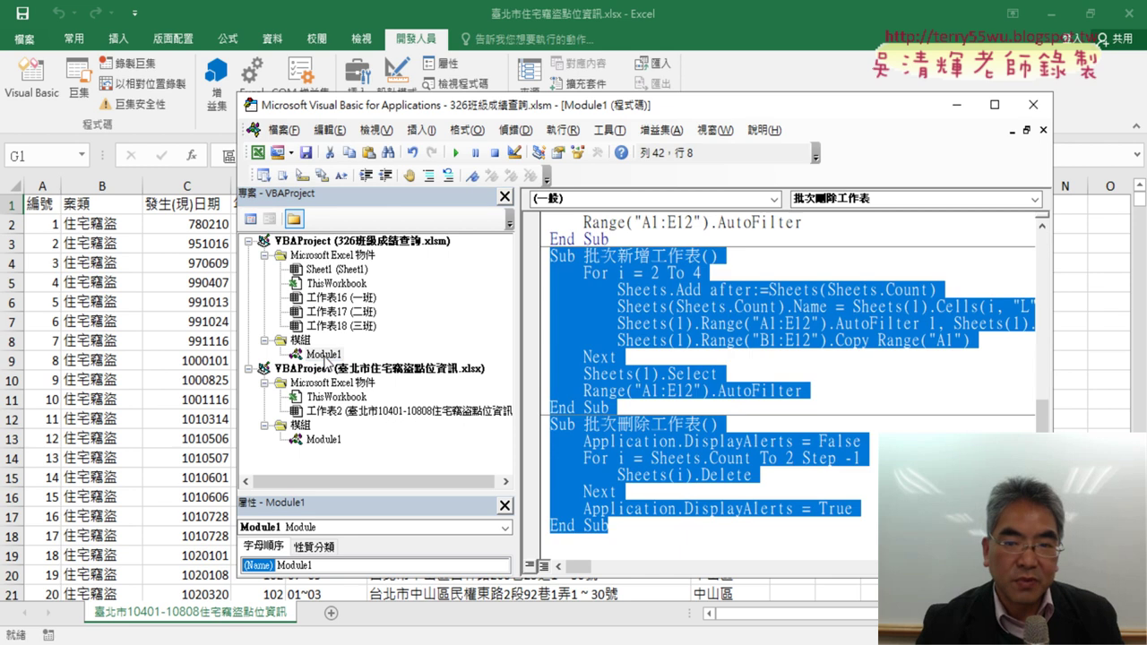
pyautogui.rightClick(609, 306)
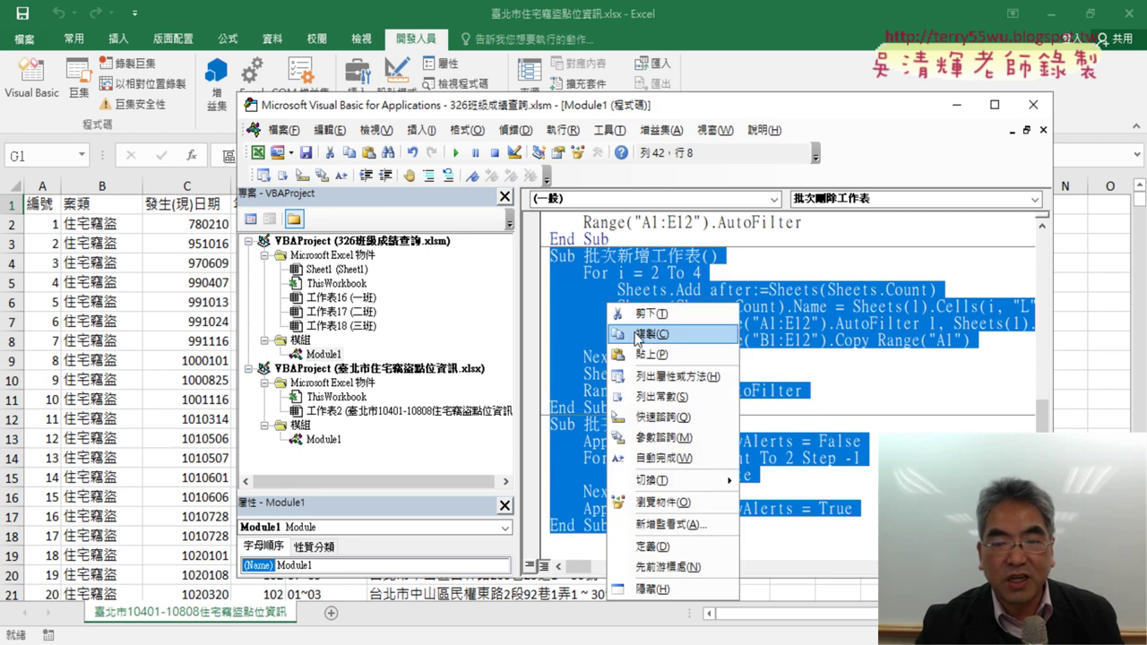
pyautogui.click(637, 337)
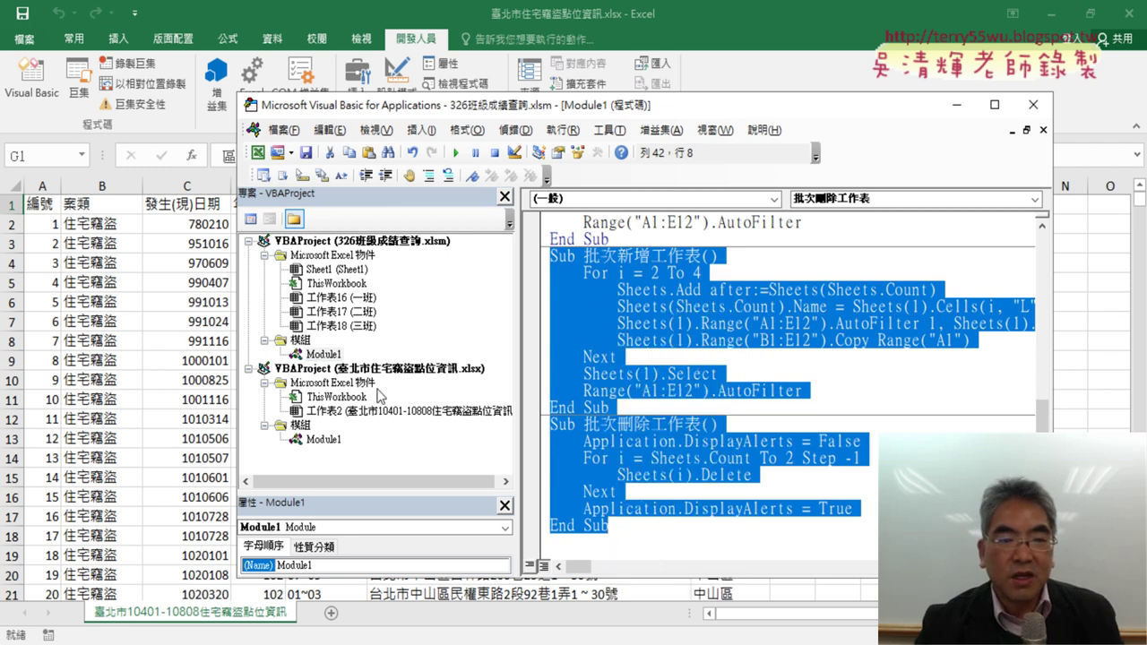
pyautogui.click(359, 369)
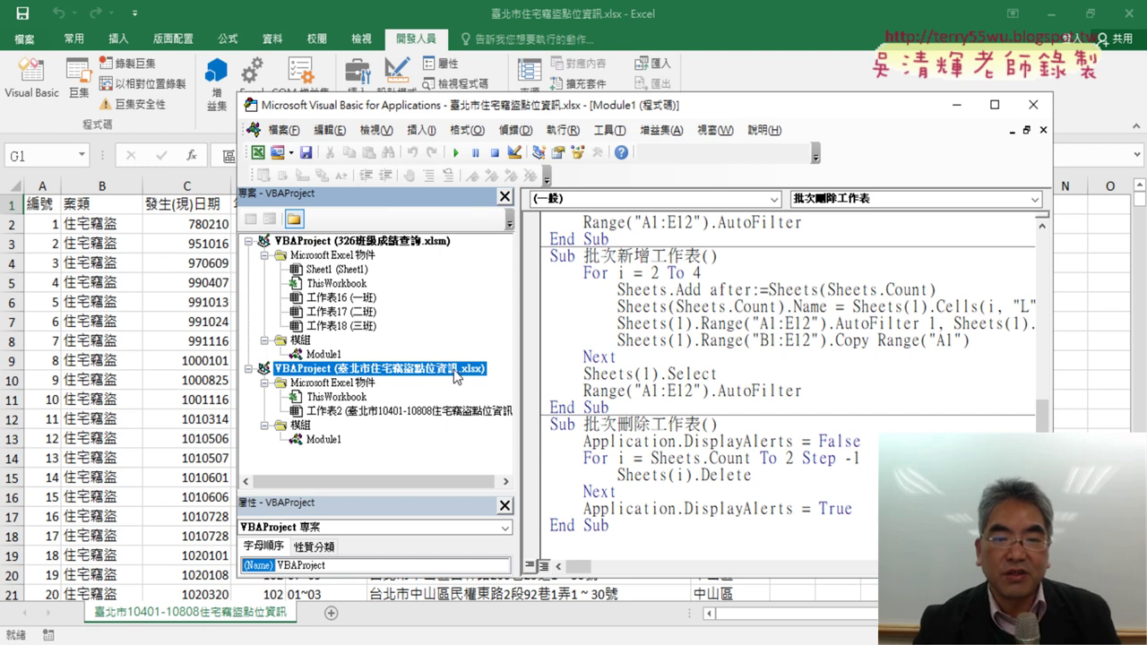
pyautogui.click(325, 440)
# Add a module to the crime workbook and replace its old code with the pasted 批次新增工作表 and 批次刪除工作表 macros.
pyautogui.rightClick(318, 413)
pyautogui.moveTo(385, 486)
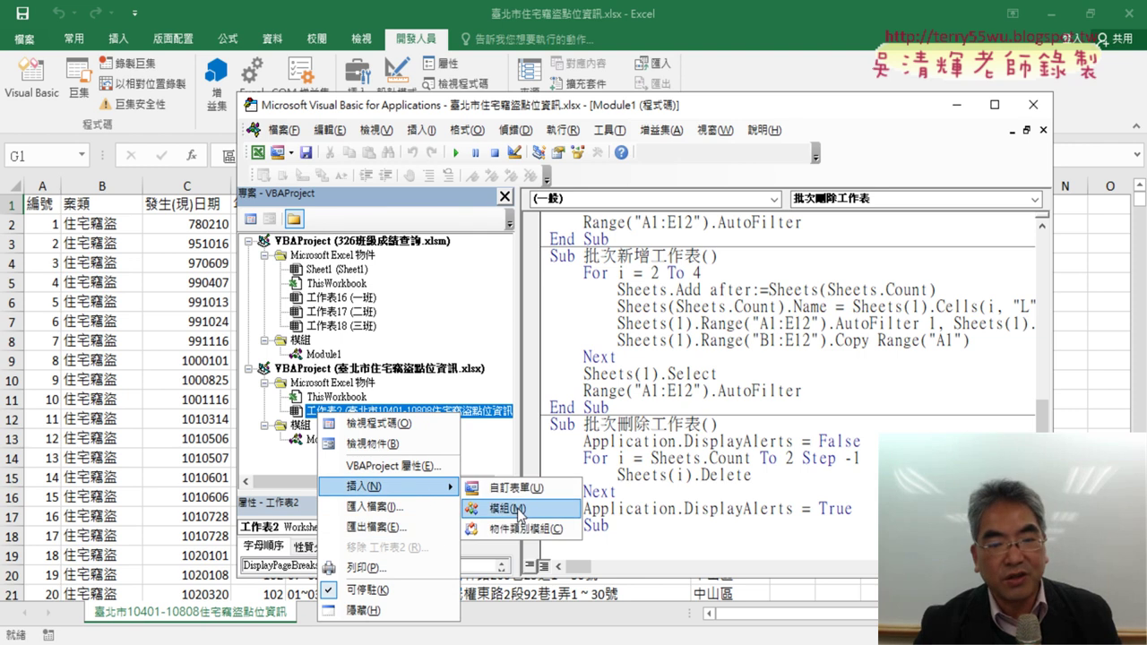
pyautogui.click(309, 441)
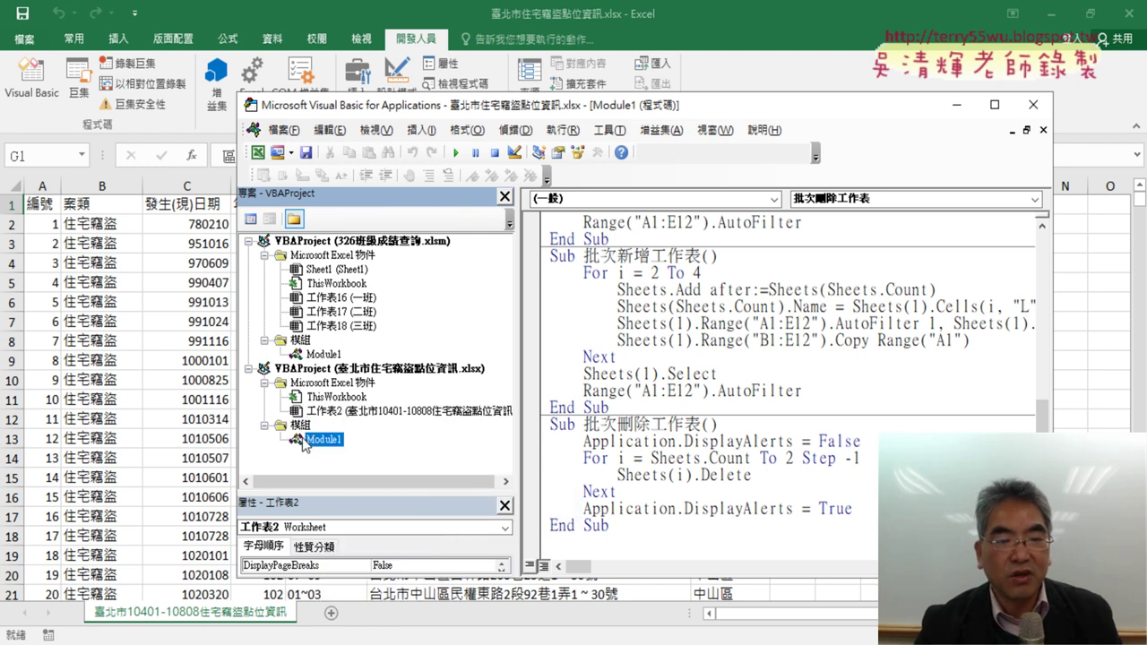
pyautogui.doubleClick(306, 443)
pyautogui.moveTo(627, 495); pyautogui.dragTo(544, 202)
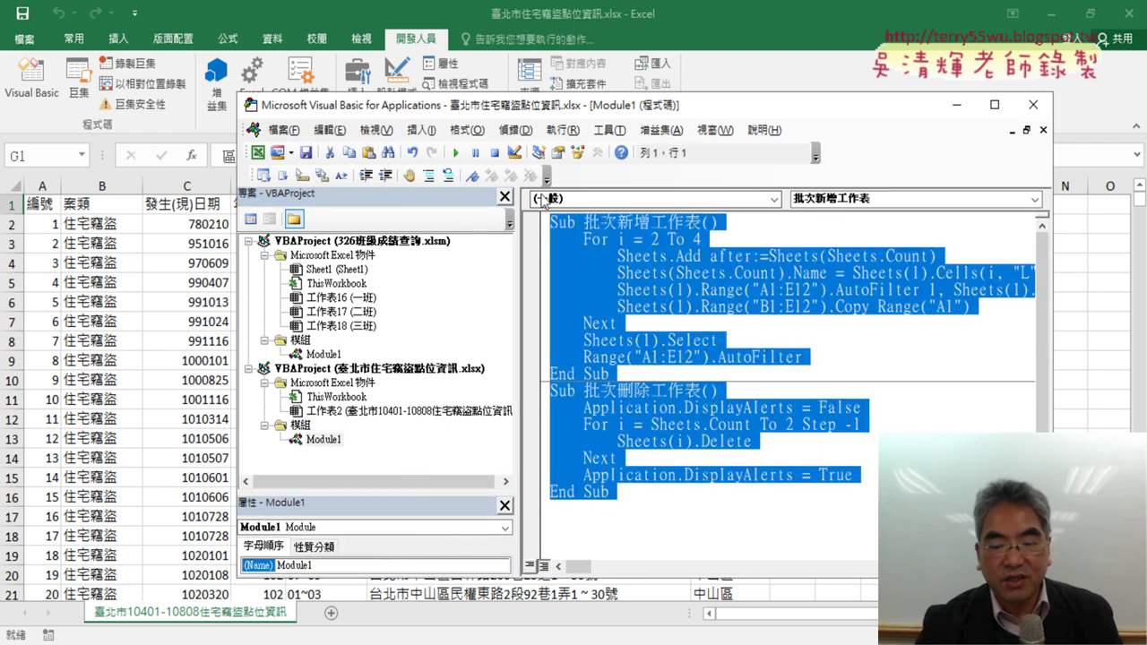
pyautogui.press('Delete')
pyautogui.hotkey('ctrl', 'v')
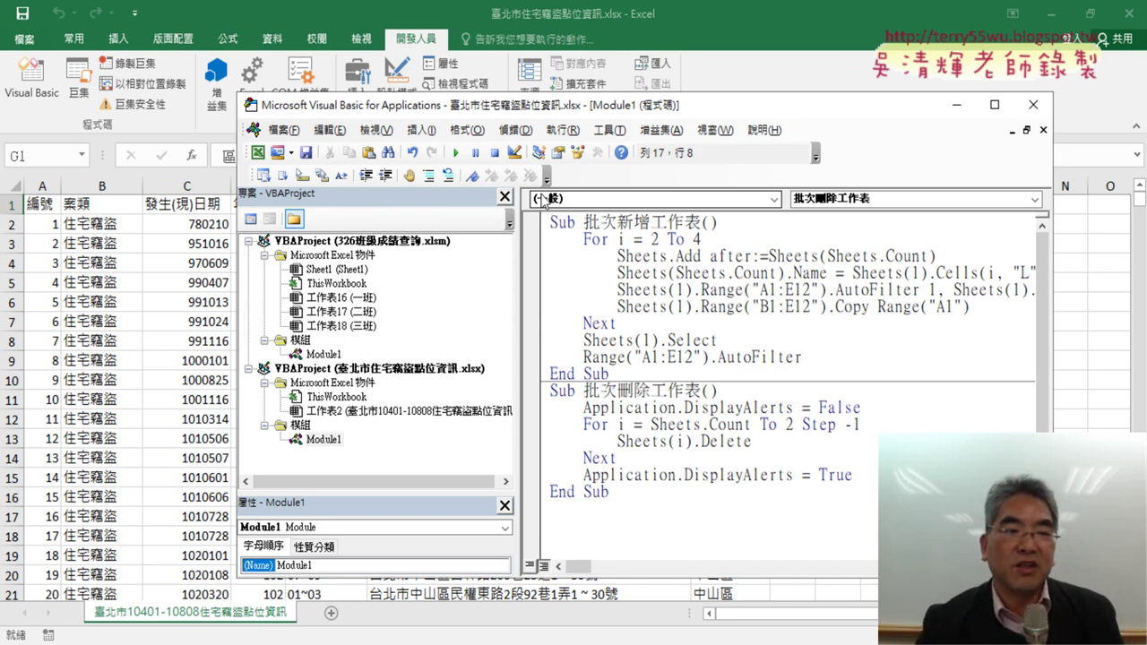
# Shrink the VBA window and Project pane beside columns G and I, and select the 4 in For i = 2 To 4.
pyautogui.moveTo(589, 112); pyautogui.dragTo(377, 91)
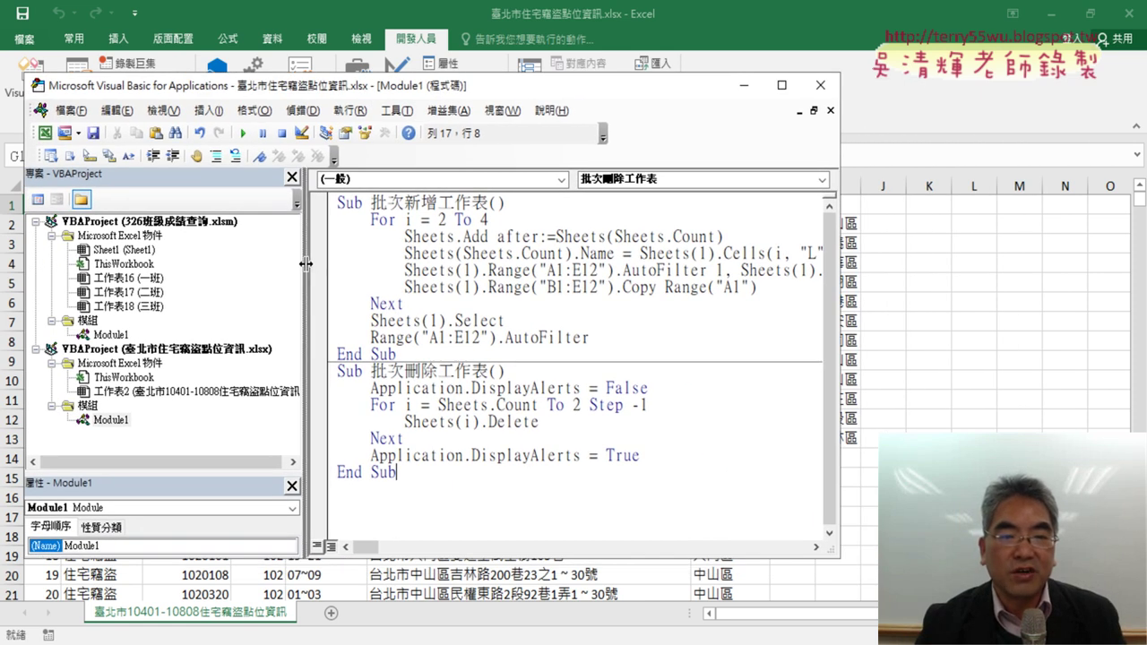
pyautogui.moveTo(312, 272); pyautogui.dragTo(211, 253)
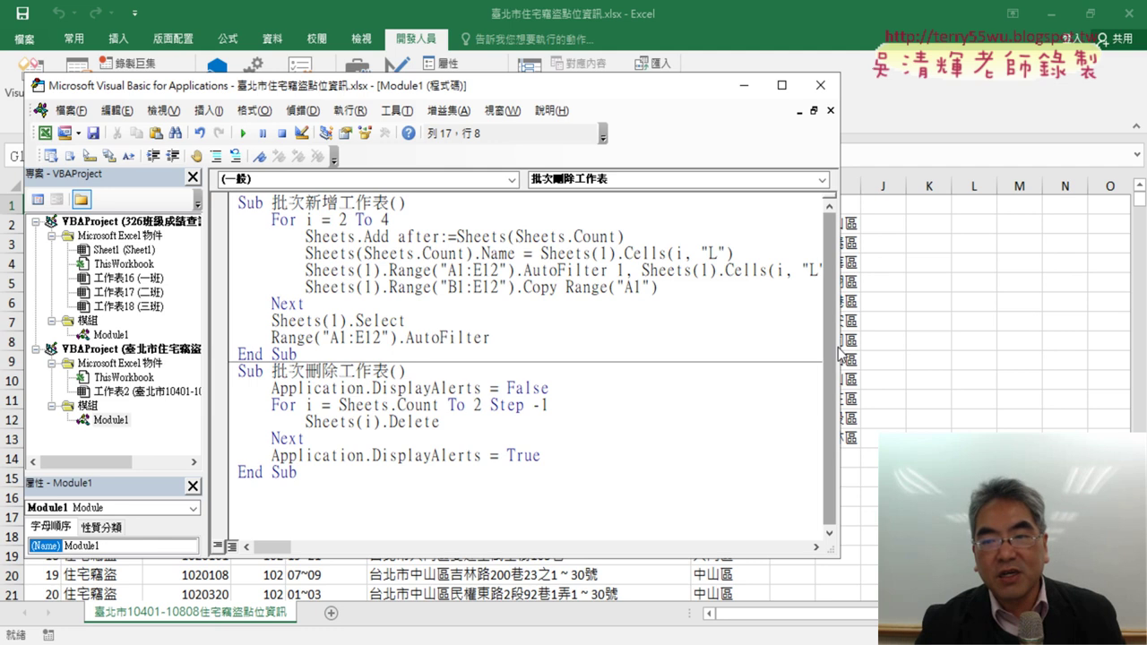
pyautogui.moveTo(840, 349); pyautogui.dragTo(689, 350)
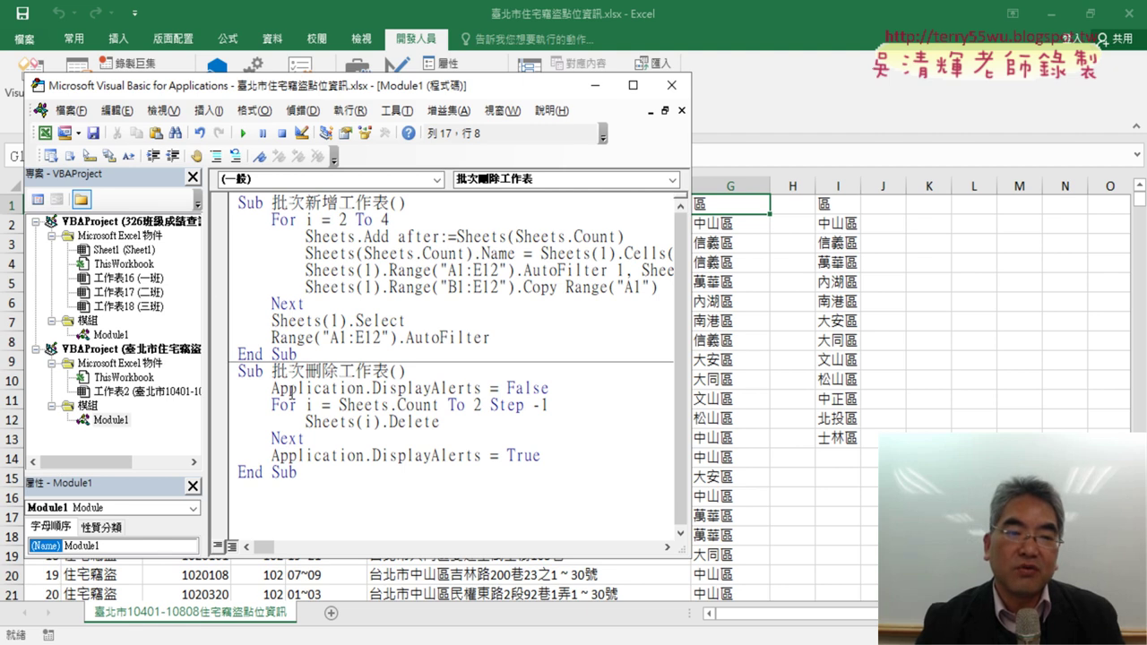
pyautogui.moveTo(176, 291); pyautogui.dragTo(94, 285)
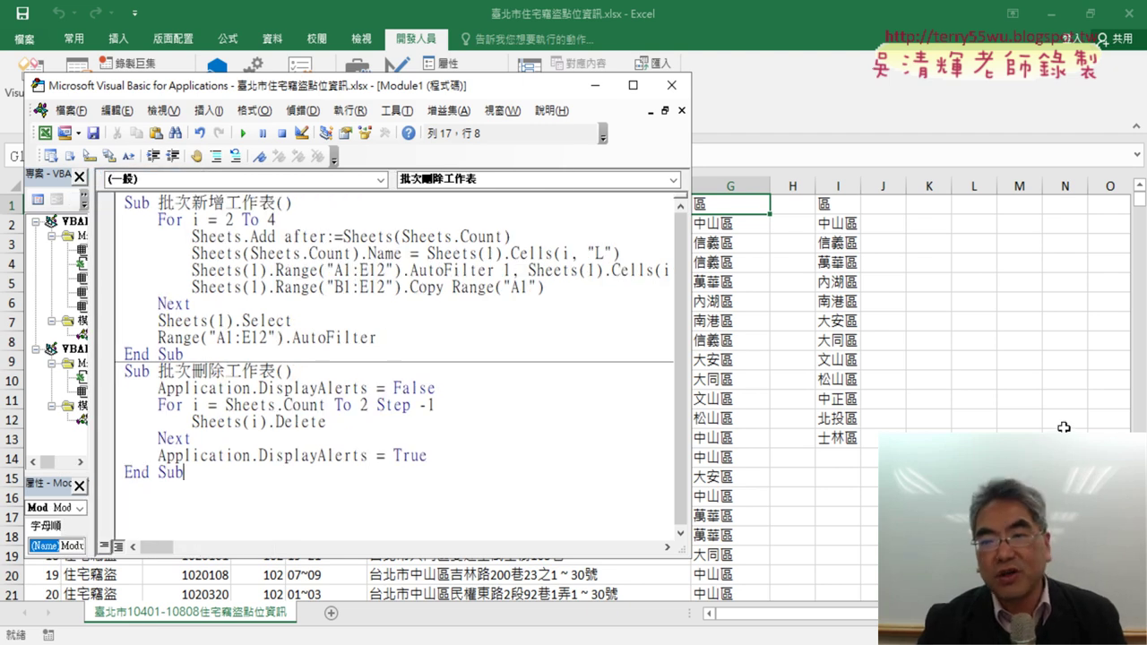
pyautogui.doubleClick(268, 219)
pyautogui.moveTo(95, 220)
pyautogui.mouseDown()
pyautogui.moveTo(95, 204)
pyautogui.moveTo(95, 219)
pyautogui.mouseUp()
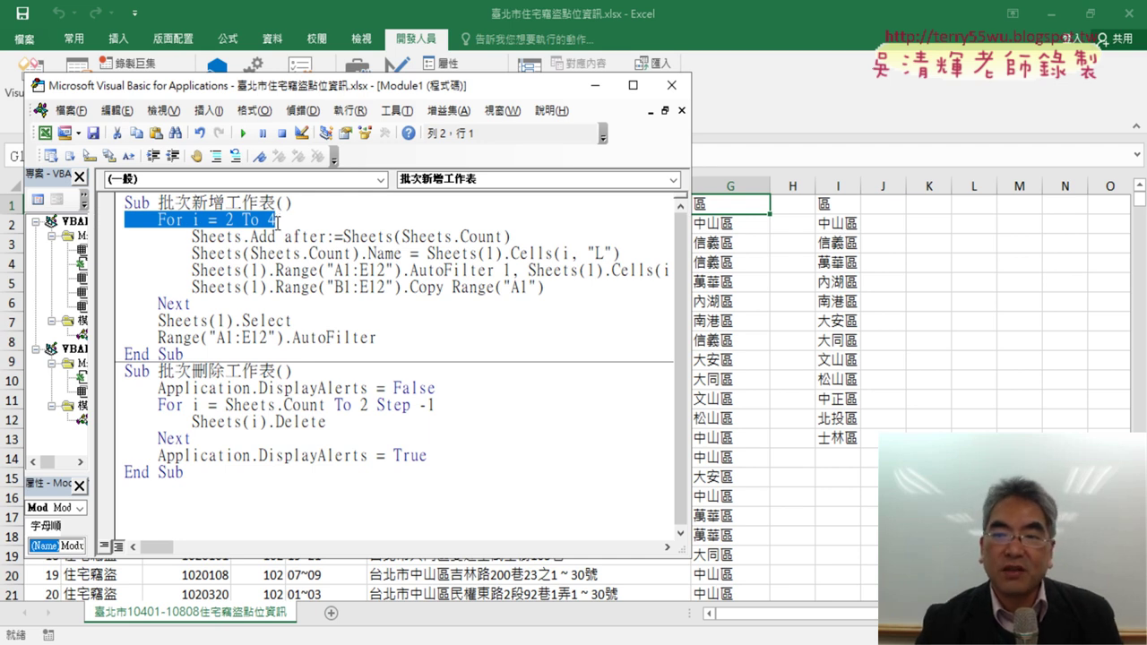
pyautogui.moveTo(276, 222); pyautogui.dragTo(269, 222)
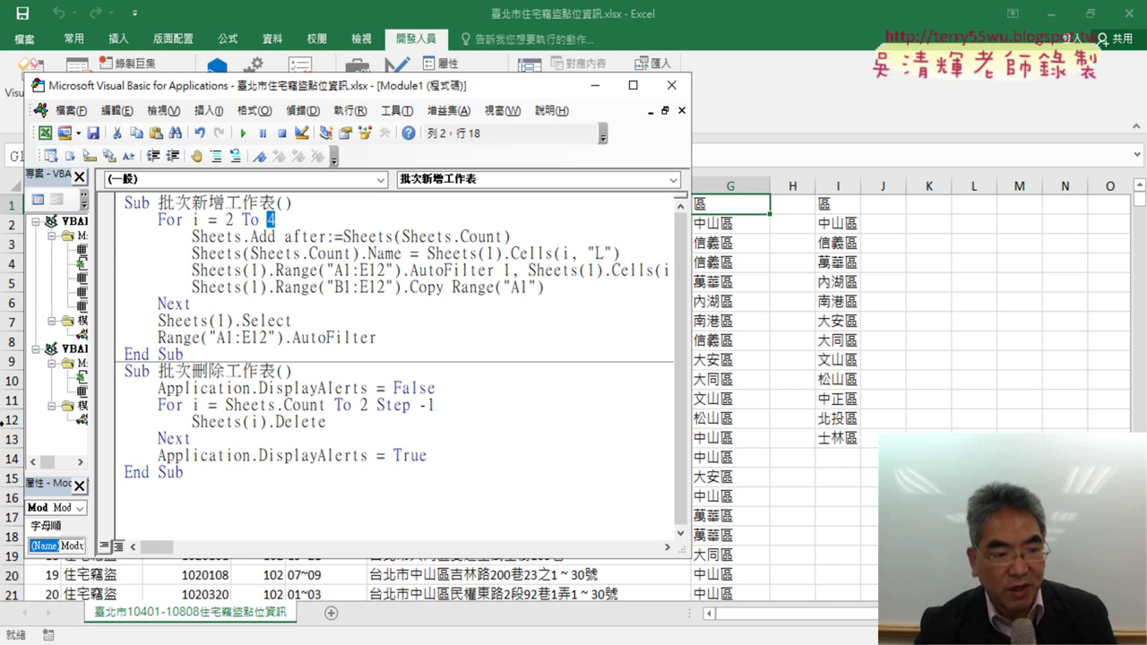
# Change the loop's upper bound from 4 to 13.
pyautogui.click(4, 438)
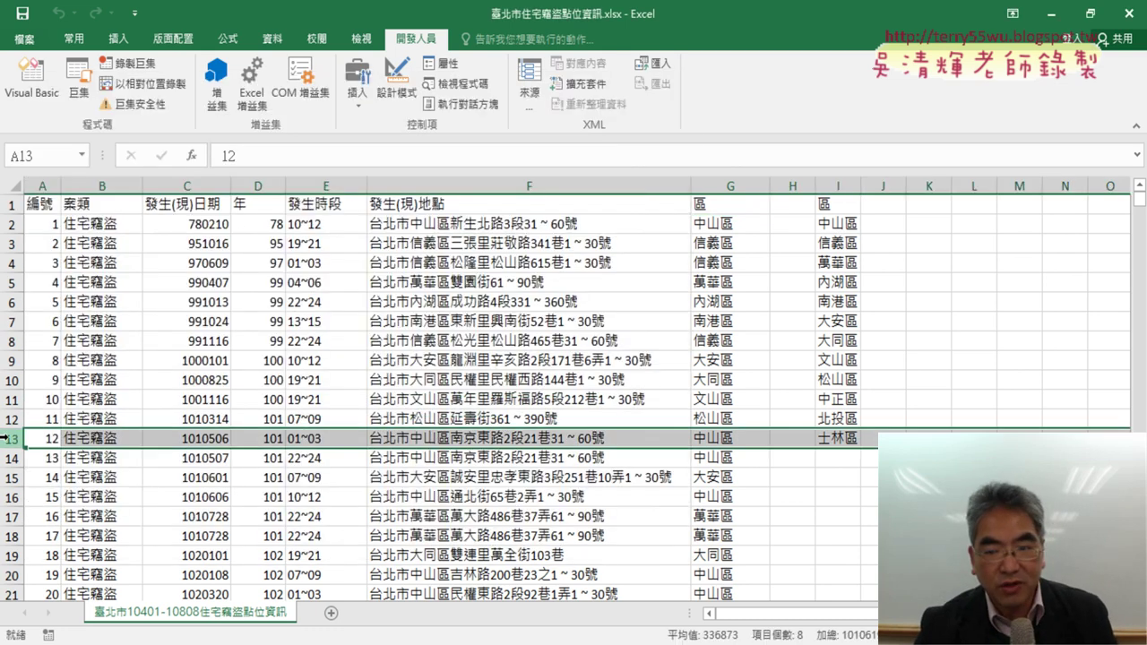
pyautogui.click(37, 86)
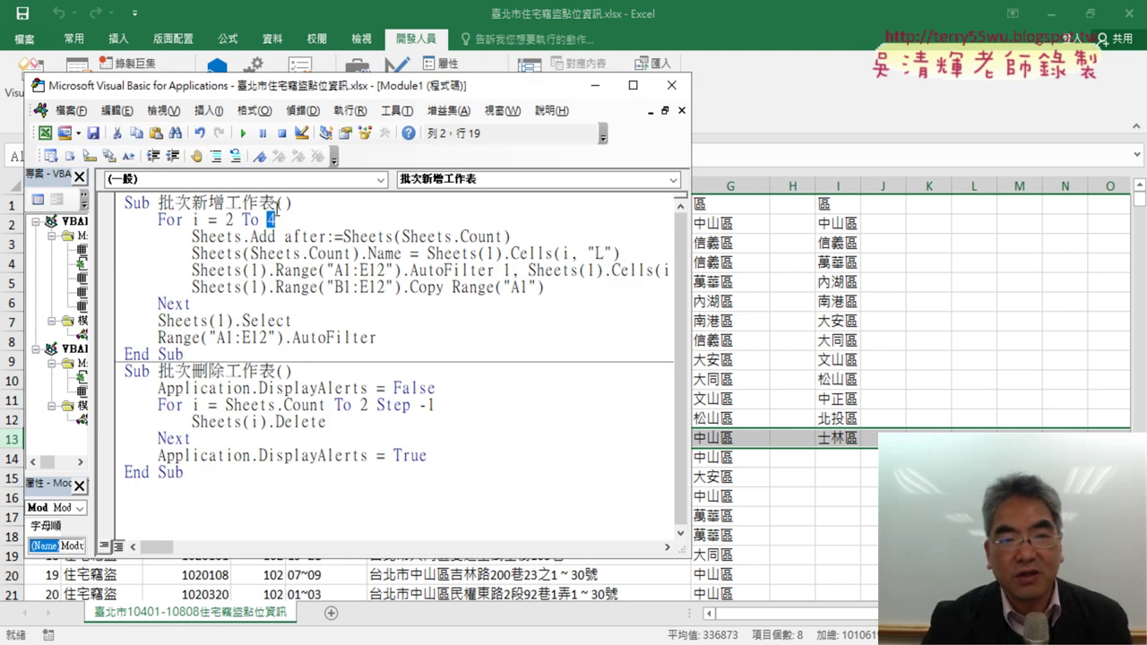
pyautogui.moveTo(276, 203)
pyautogui.mouseDown()
pyautogui.moveTo(253, 224)
pyautogui.moveTo(285, 219)
pyautogui.mouseUp()
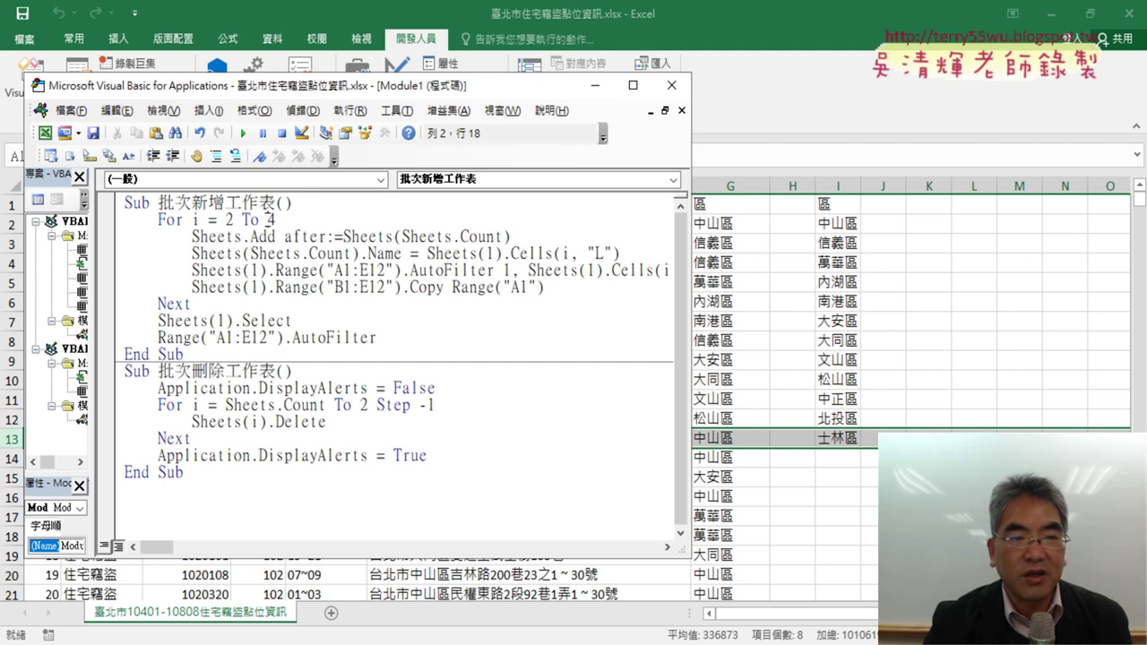
pyautogui.write('13')
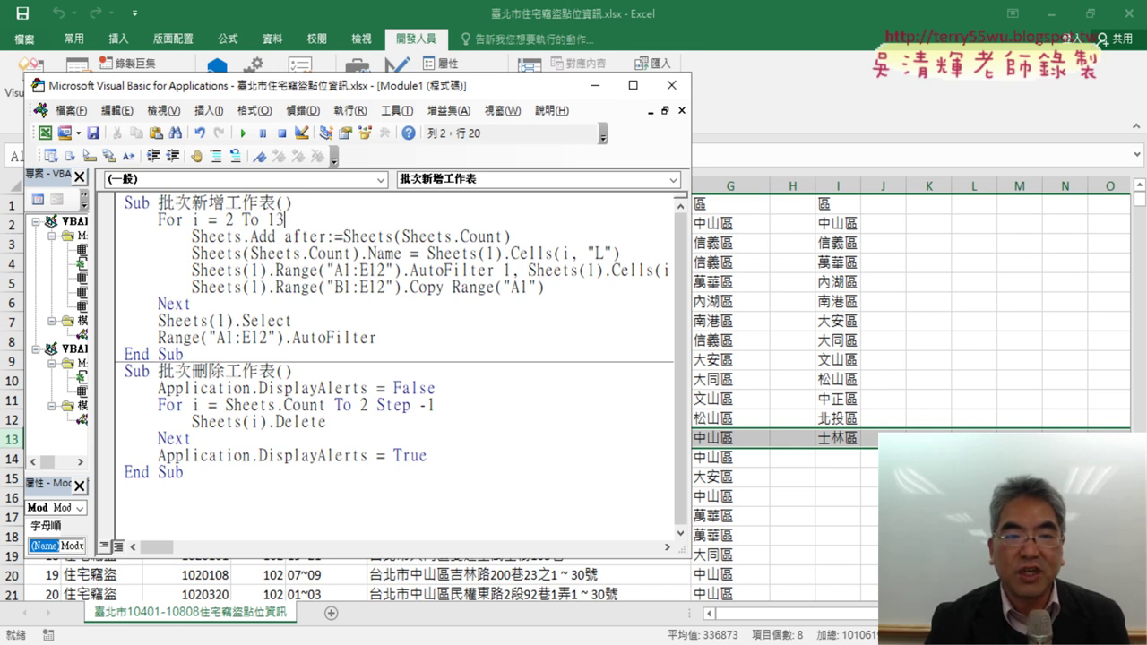
pyautogui.doubleClick(229, 220)
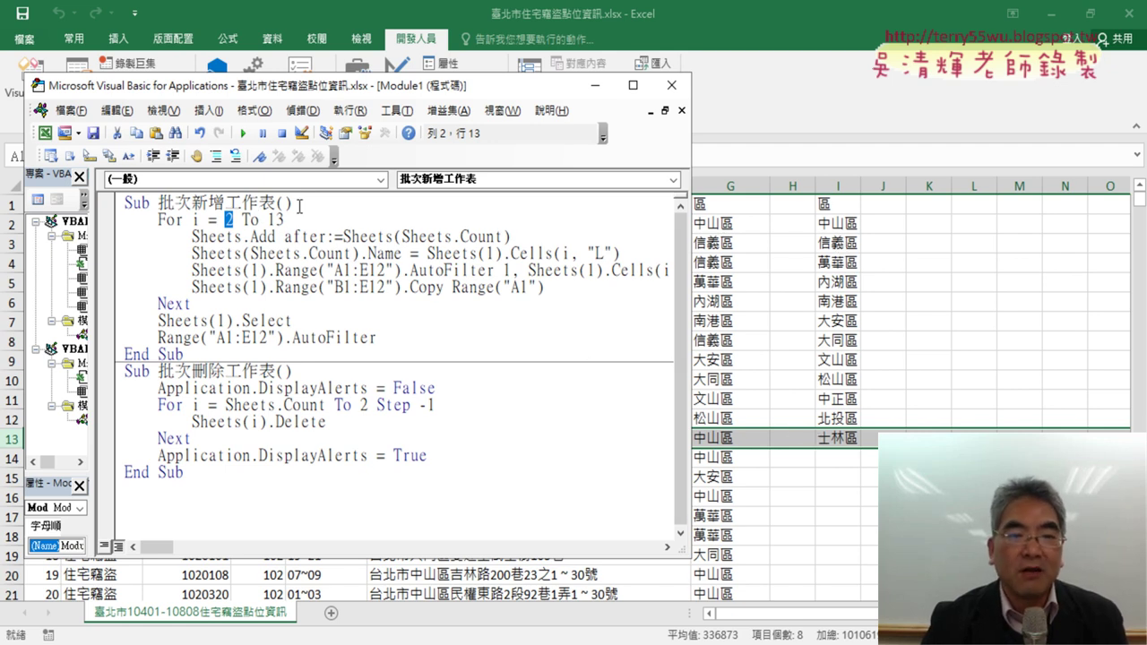
pyautogui.click(265, 237)
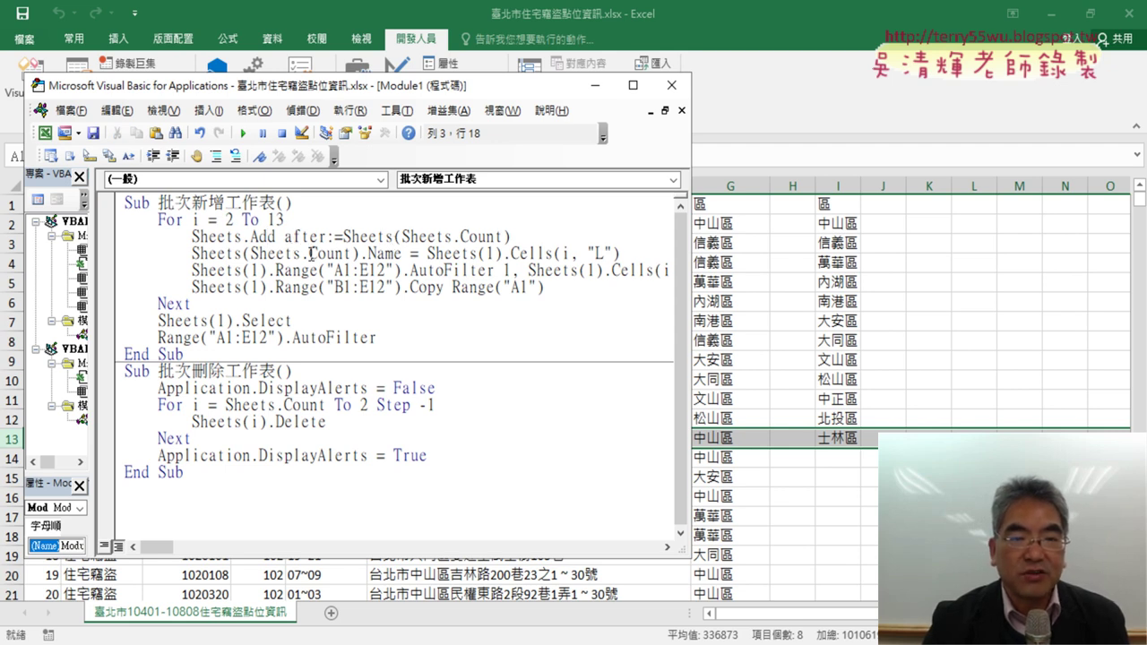
# Switch the sheet-name and filter-criteria column references from "L" to "I".
pyautogui.moveTo(620, 254); pyautogui.dragTo(427, 254)
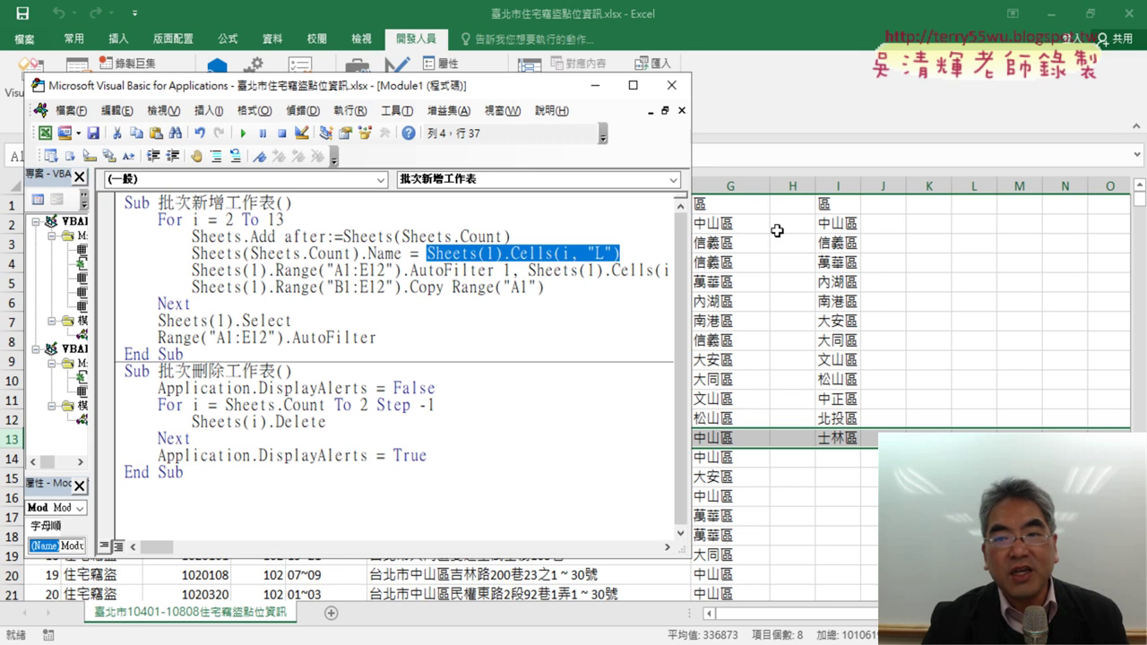
pyautogui.doubleClick(229, 219)
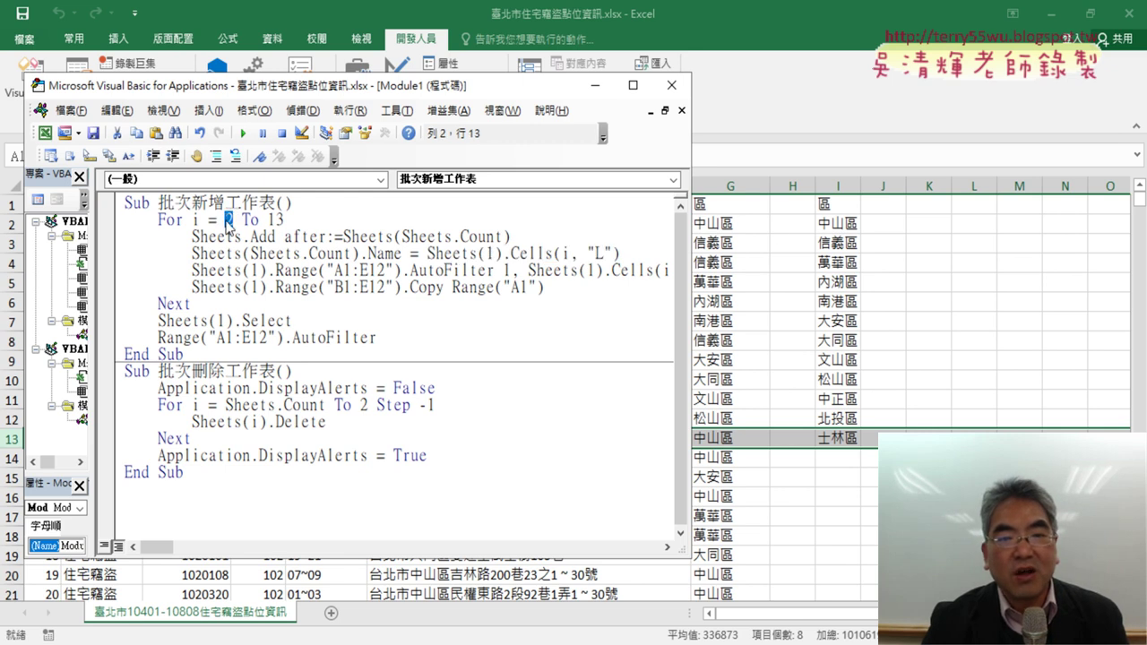
pyautogui.doubleClick(598, 255)
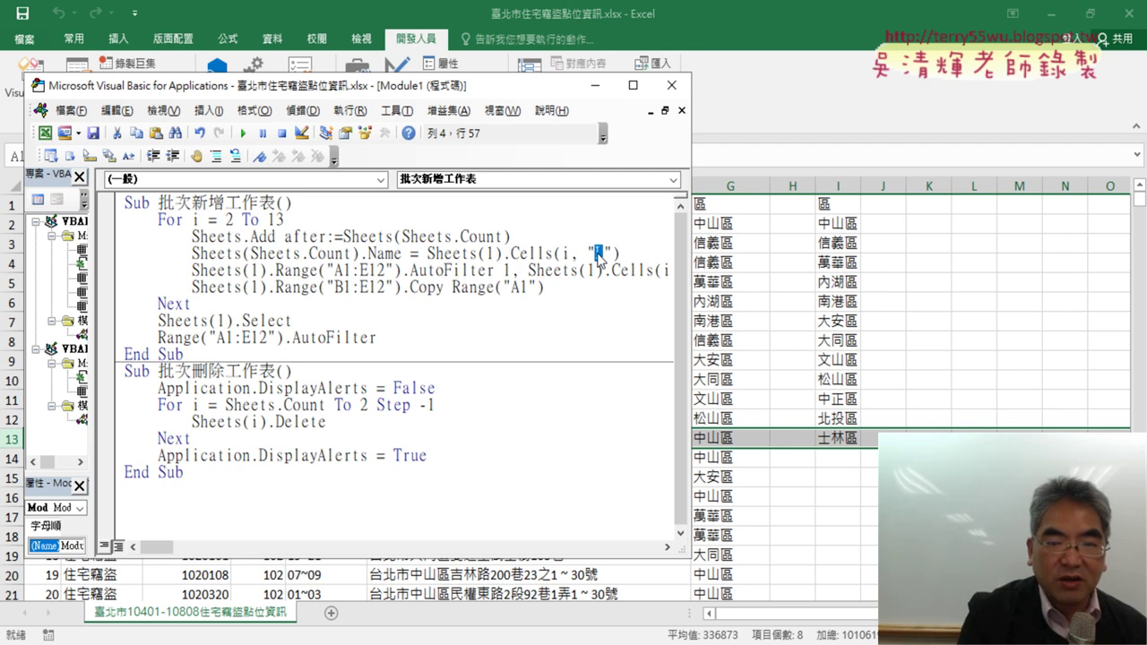
pyautogui.write('I')
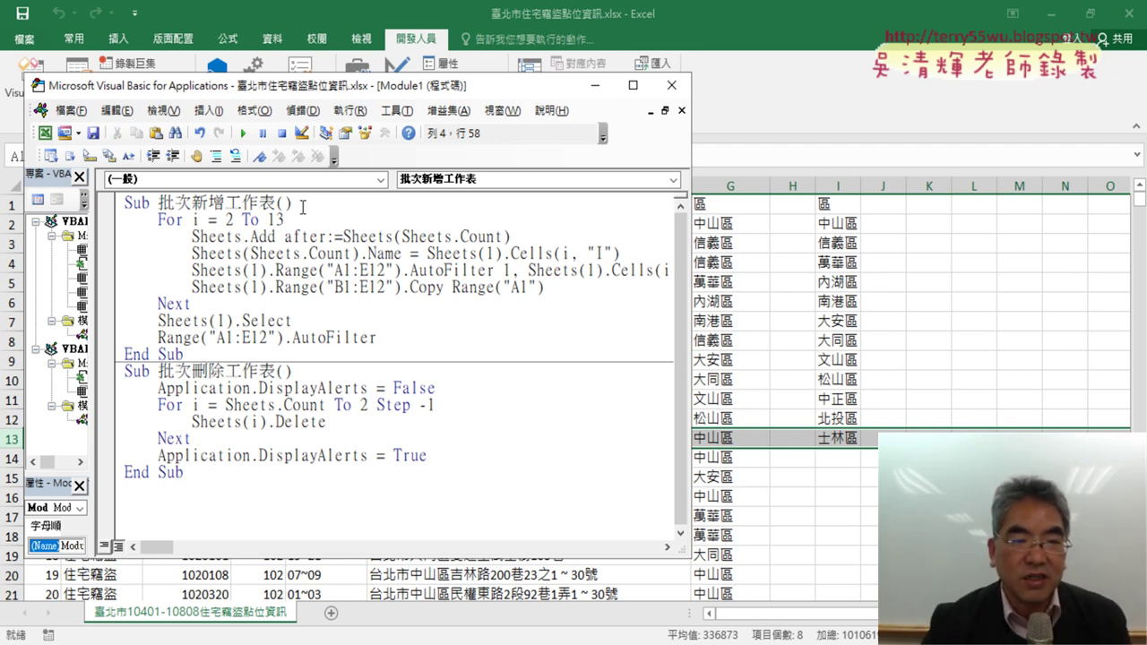
pyautogui.moveTo(287, 219); pyautogui.dragTo(276, 219)
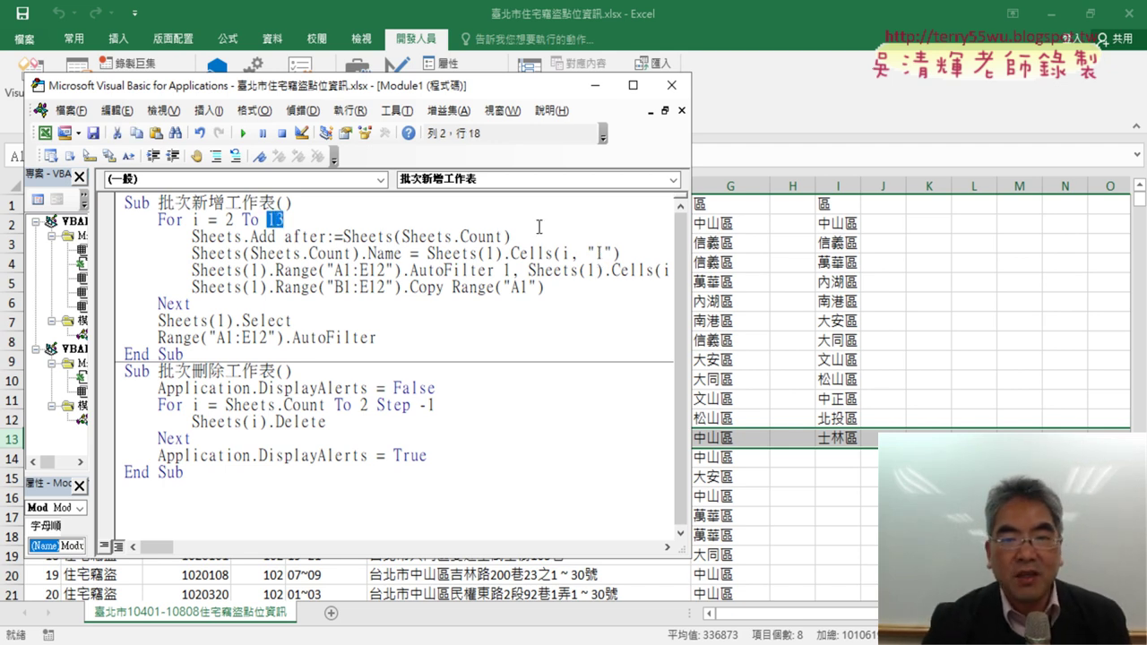
pyautogui.doubleClick(600, 254)
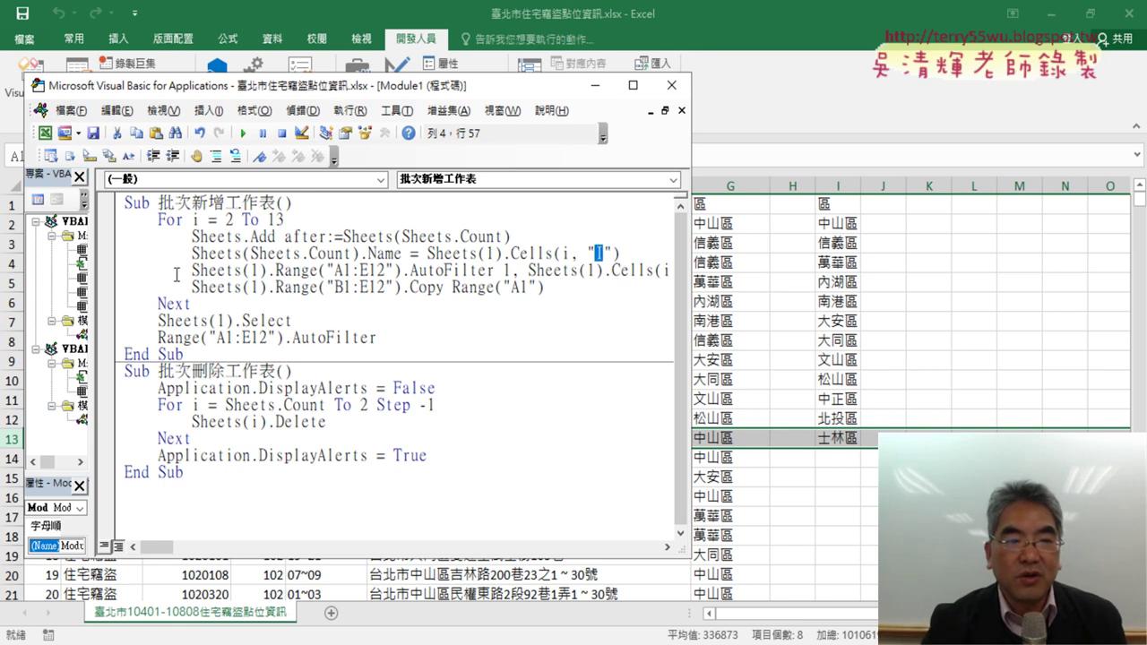
pyautogui.moveTo(70, 259); pyautogui.dragTo(43, 260)
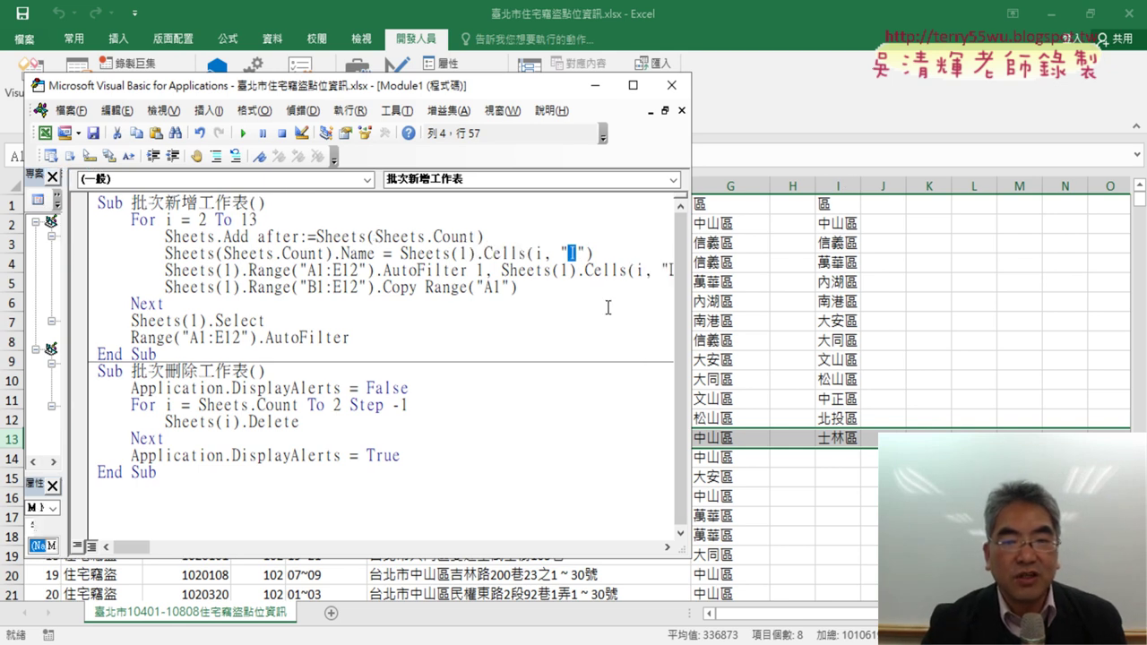
pyautogui.moveTo(690, 324); pyautogui.dragTo(736, 325)
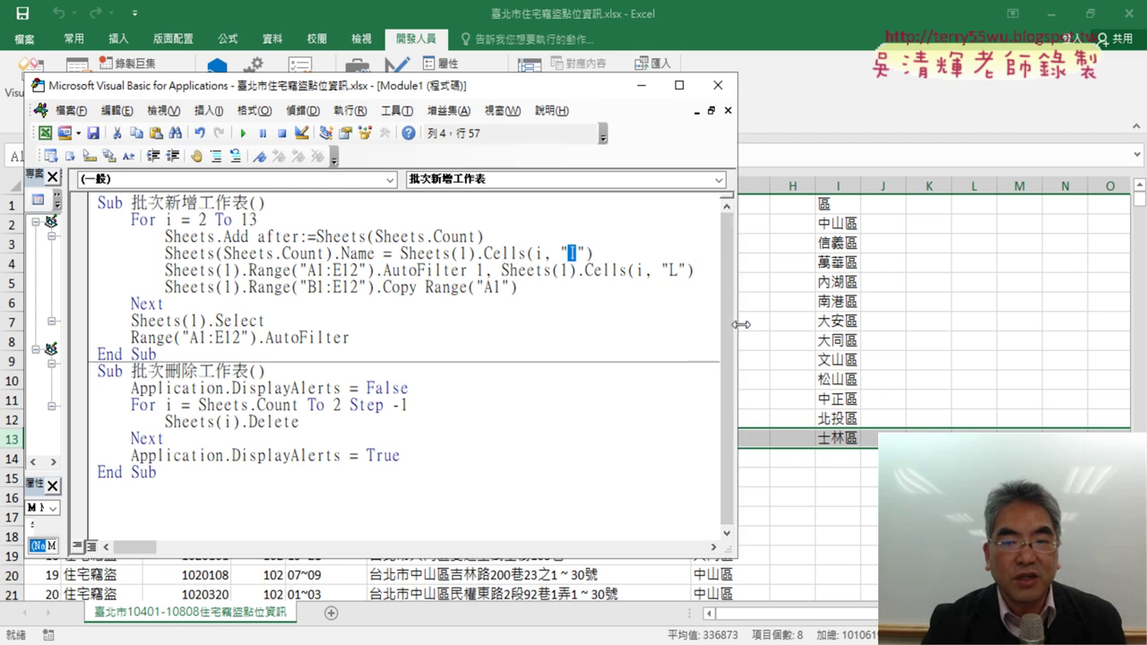
pyautogui.doubleClick(672, 270)
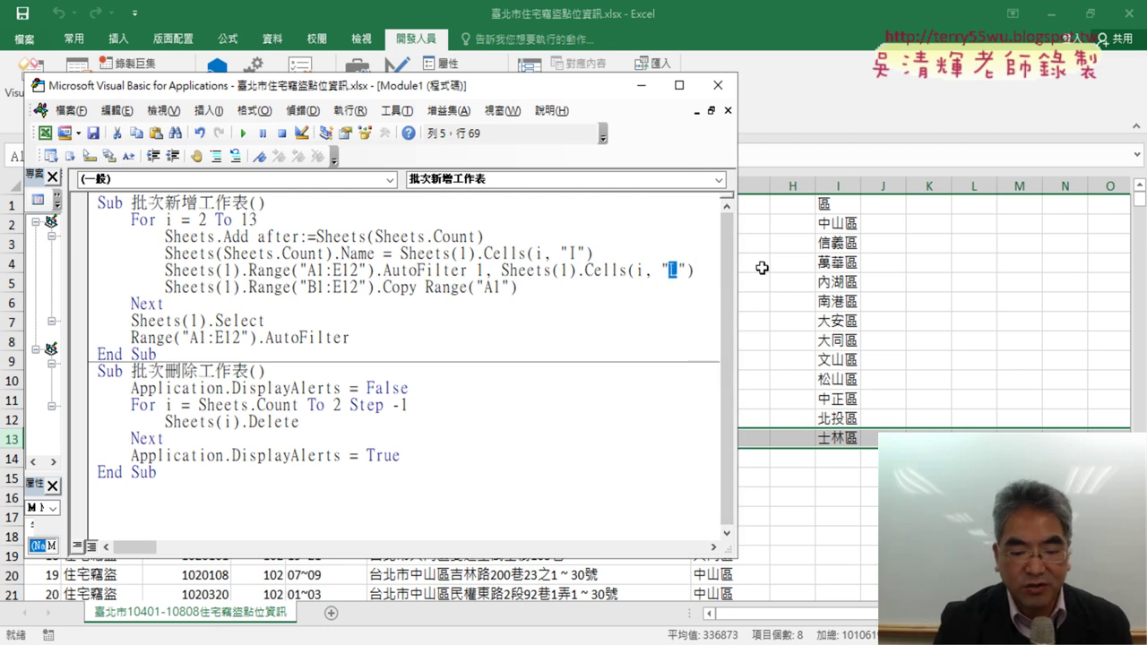
pyautogui.press('Right')
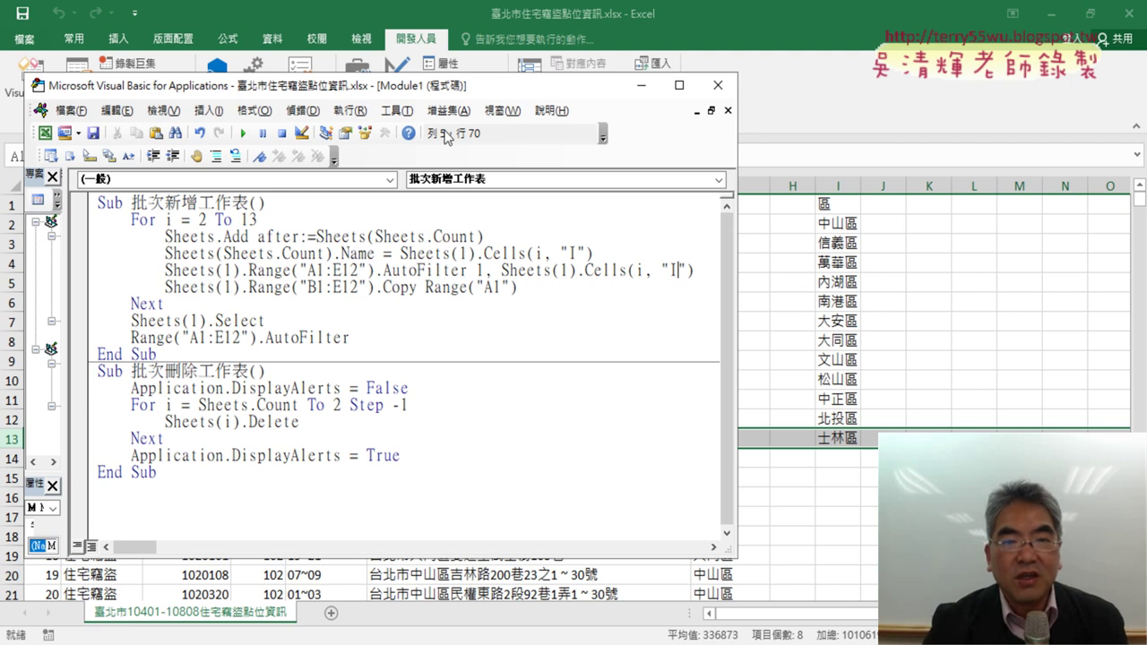
# Find the last data row (G2437) and change the AutoFilter range from A1:E12 to A1:G2437.
pyautogui.moveTo(462, 92); pyautogui.dragTo(436, 83)
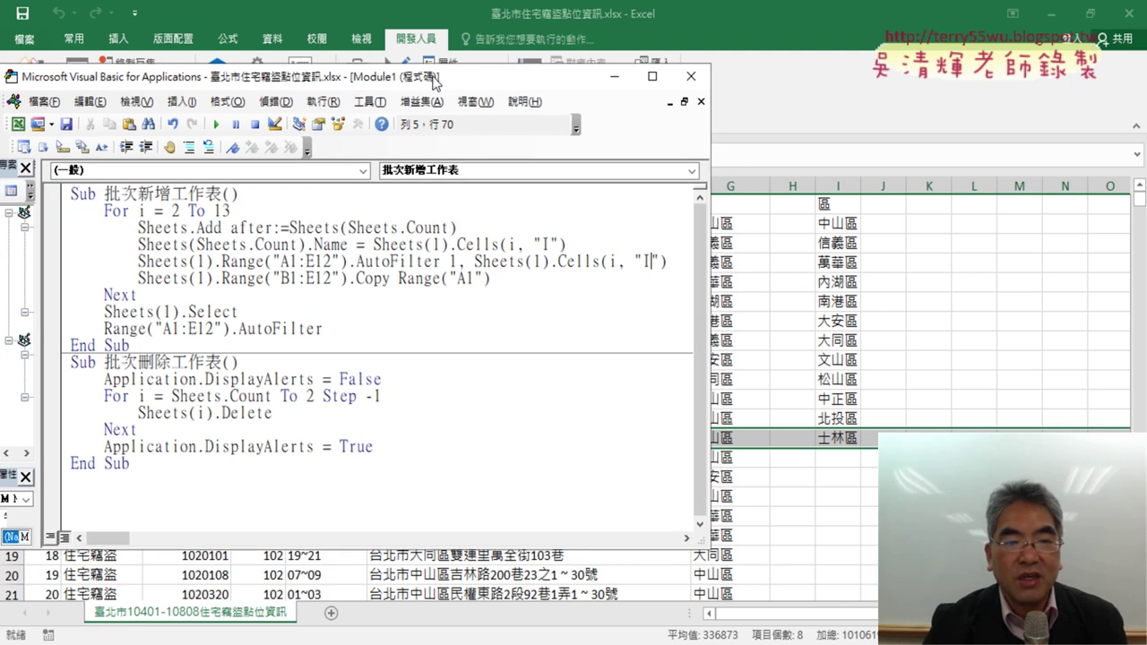
pyautogui.moveTo(295, 262); pyautogui.dragTo(311, 261)
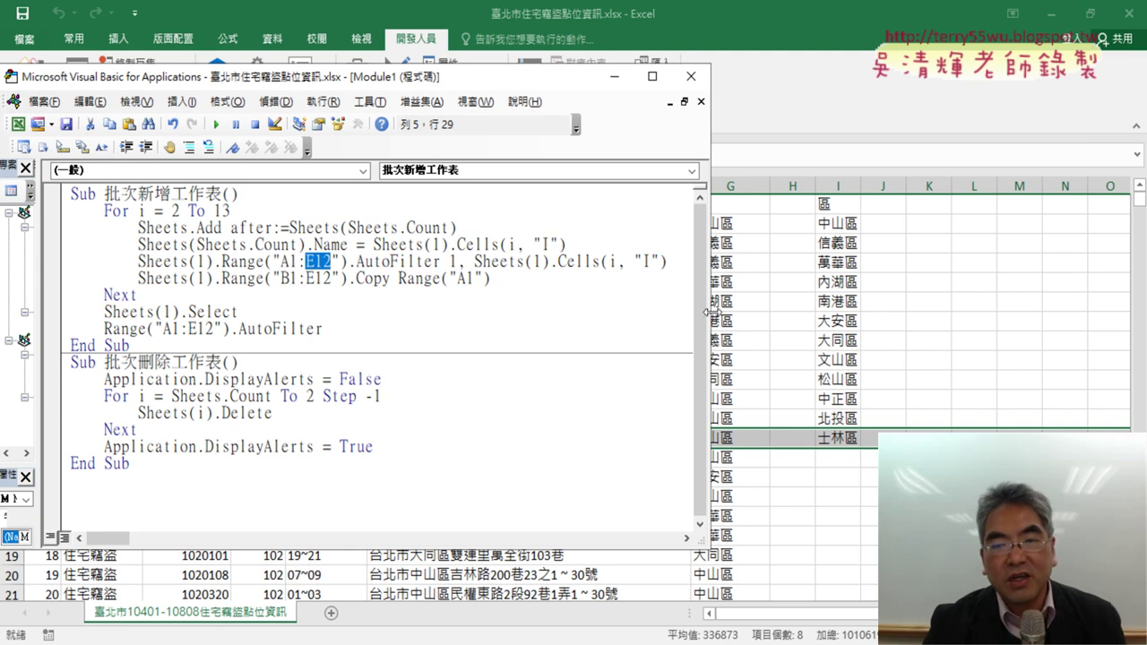
pyautogui.moveTo(711, 312); pyautogui.dragTo(529, 306)
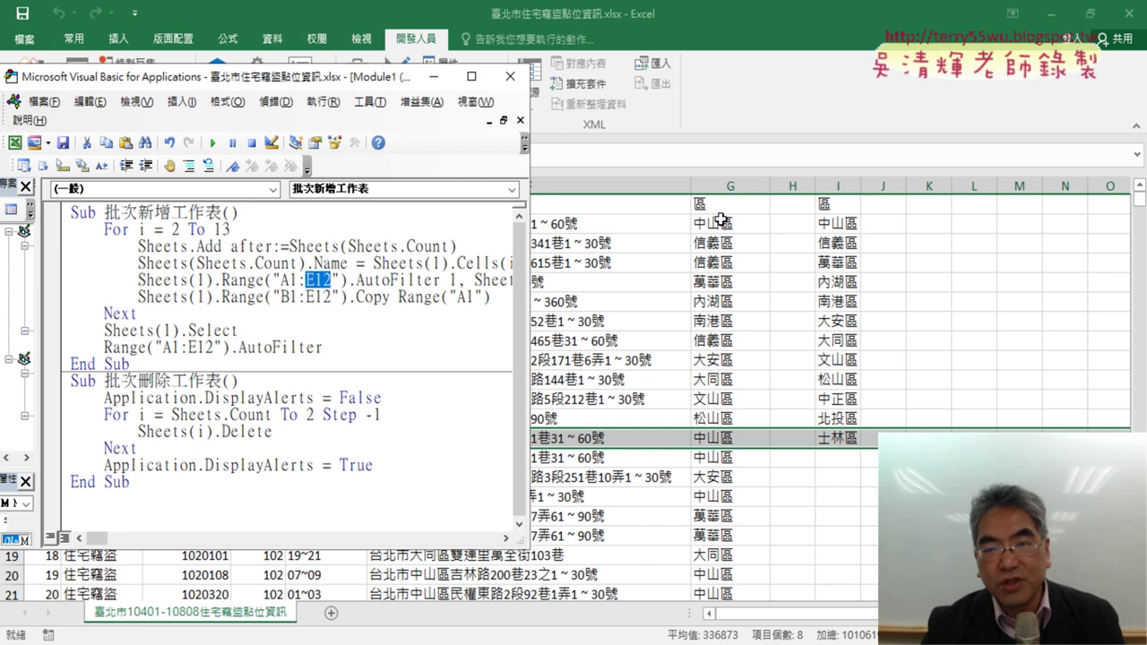
pyautogui.click(718, 207)
pyautogui.hotkey('ctrl', 'Down')
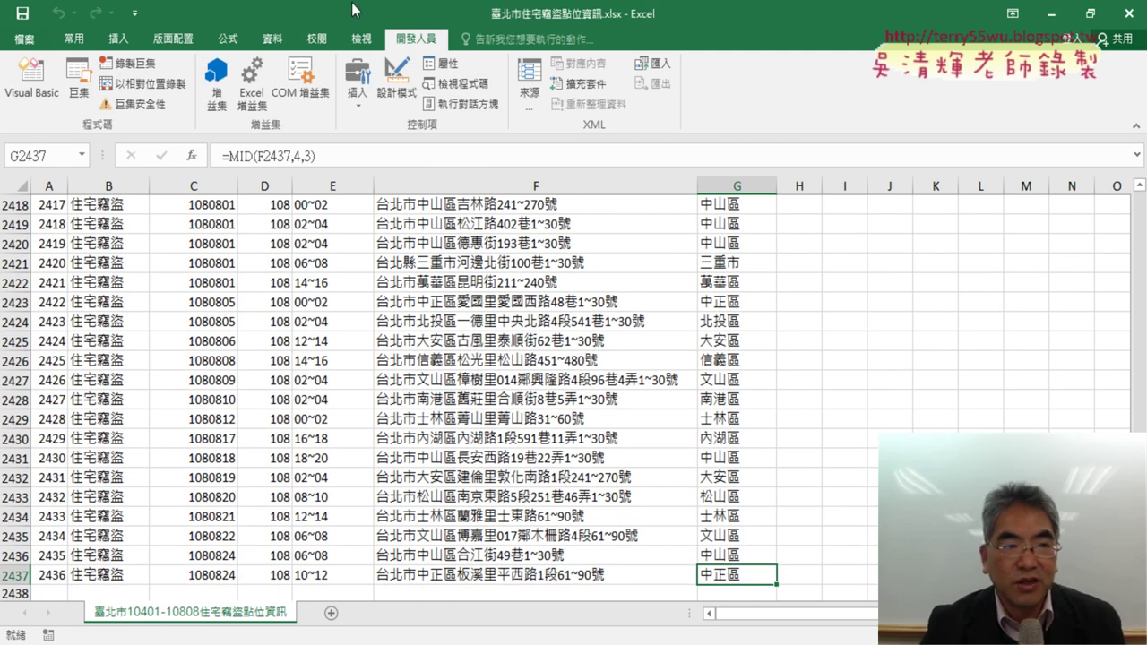
pyautogui.click(32, 93)
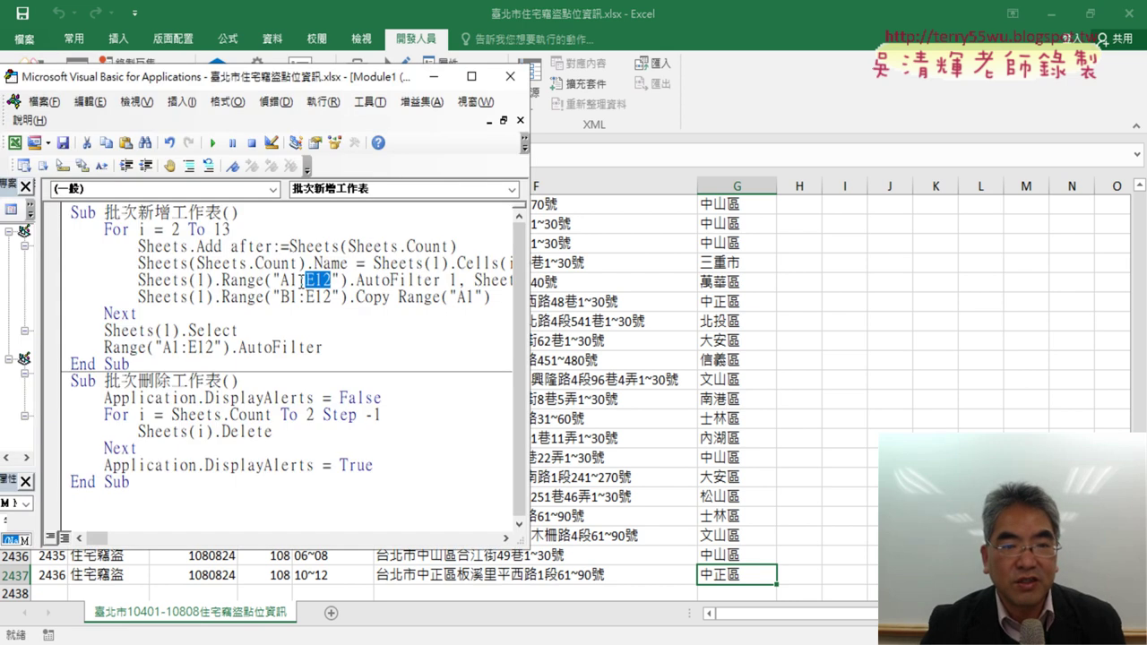
pyautogui.write('G')
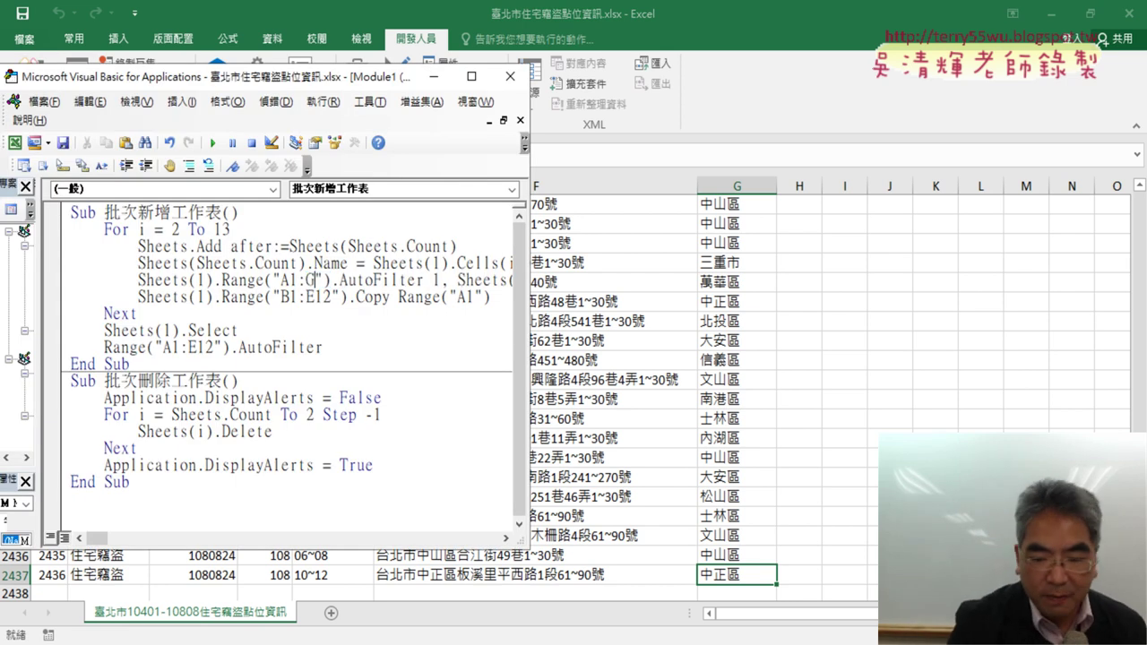
pyautogui.write('2437')
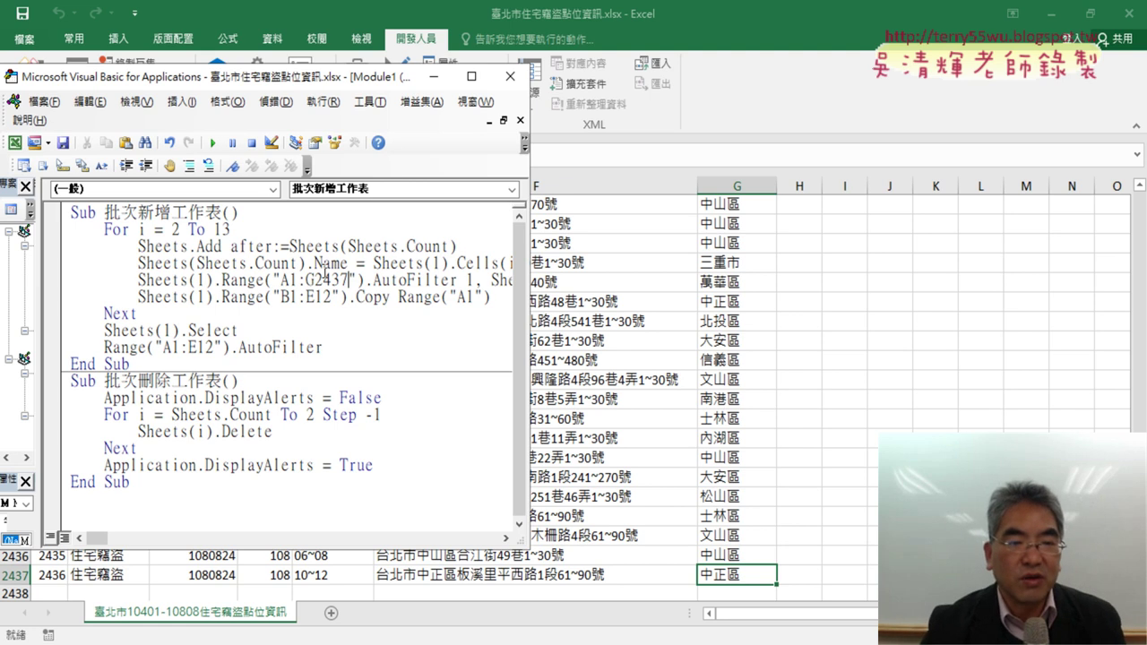
pyautogui.moveTo(313, 279); pyautogui.dragTo(337, 279)
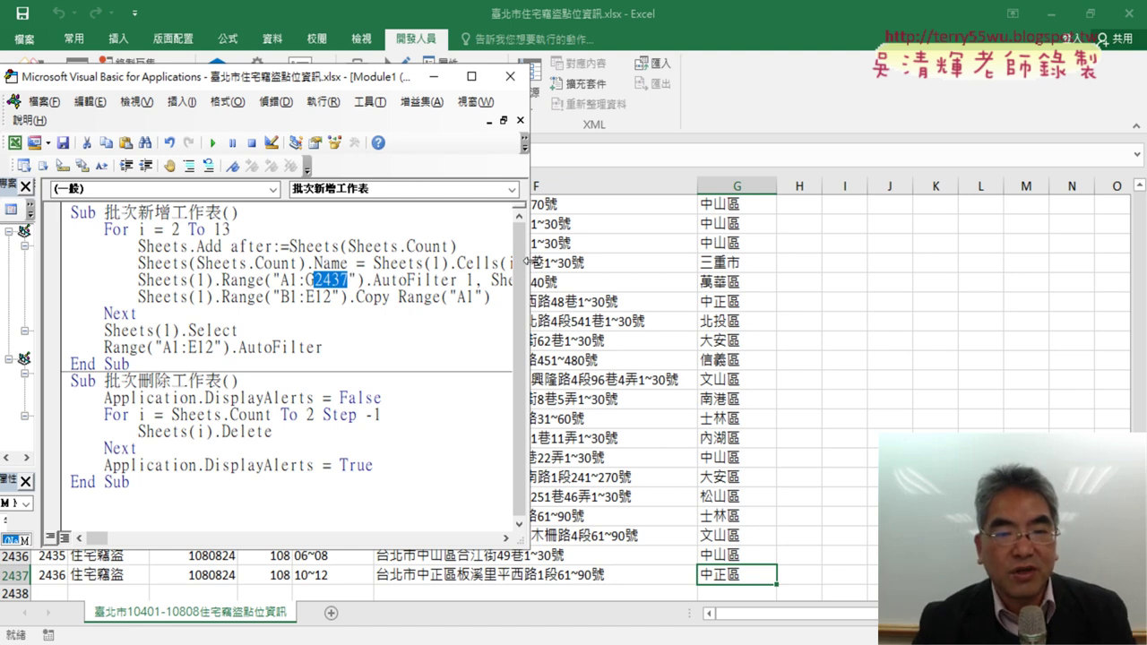
pyautogui.moveTo(527, 260); pyautogui.dragTo(746, 271)
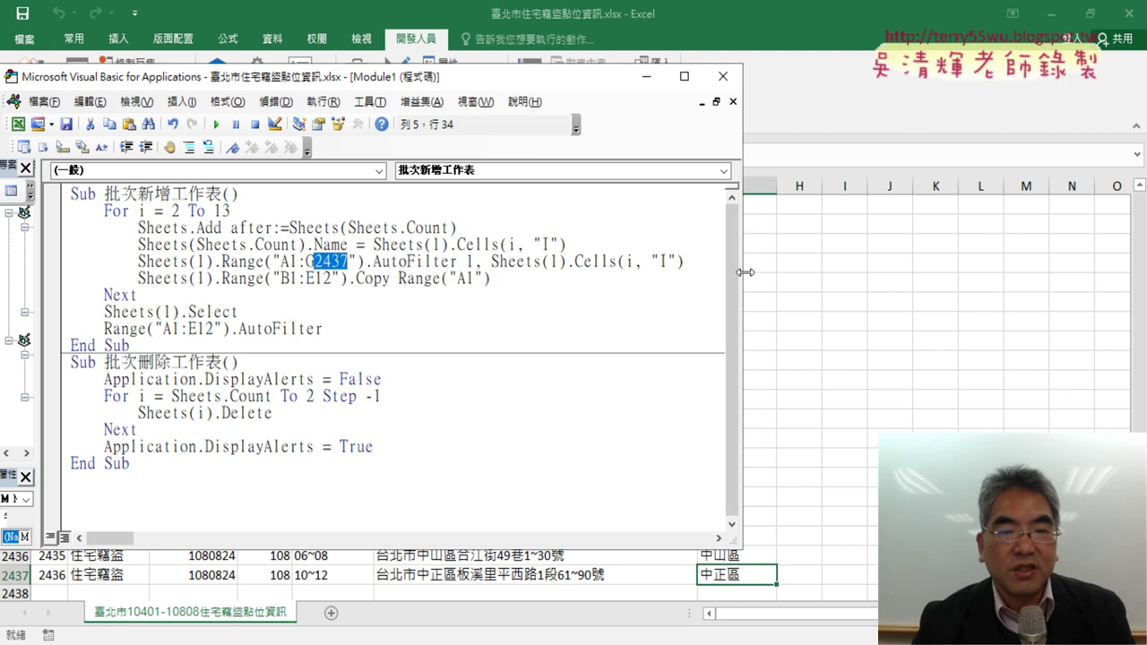
# Replace the AutoFilter field argument "I" with 7 so it filters on district column G.
pyautogui.click(296, 261)
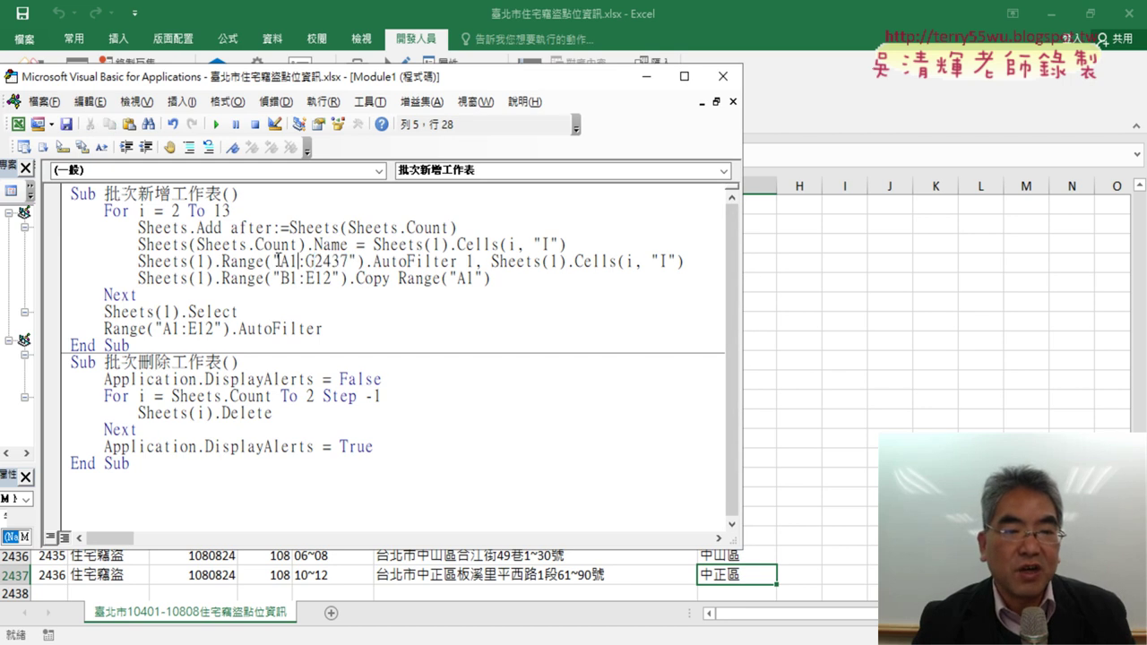
pyautogui.moveTo(266, 261); pyautogui.dragTo(365, 262)
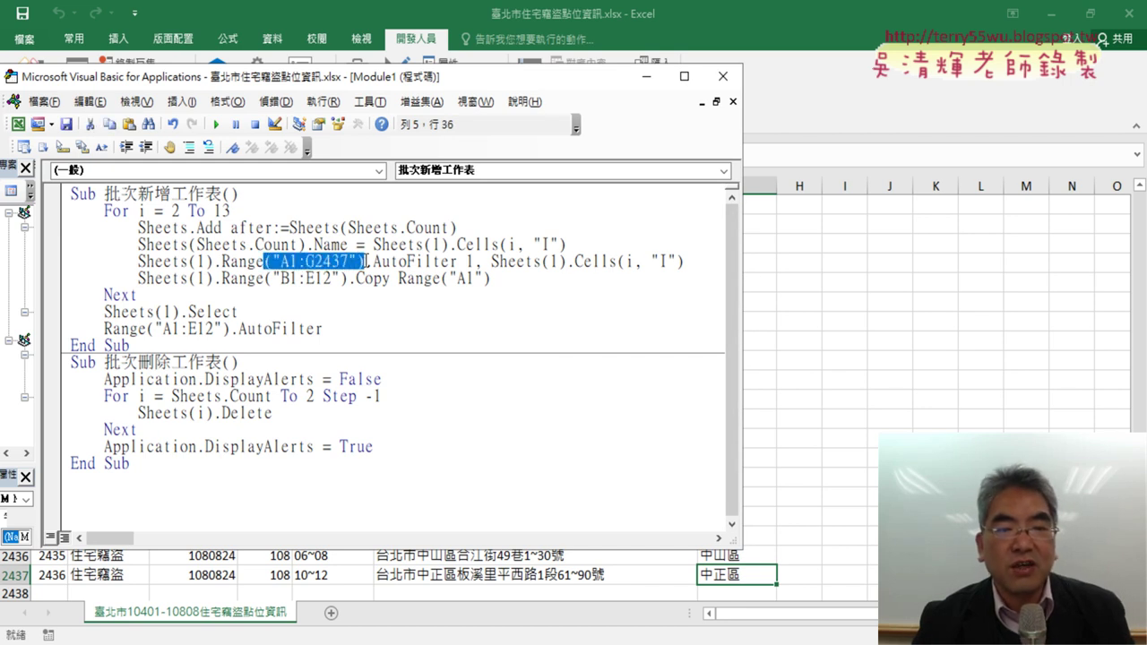
pyautogui.moveTo(457, 262); pyautogui.dragTo(373, 261)
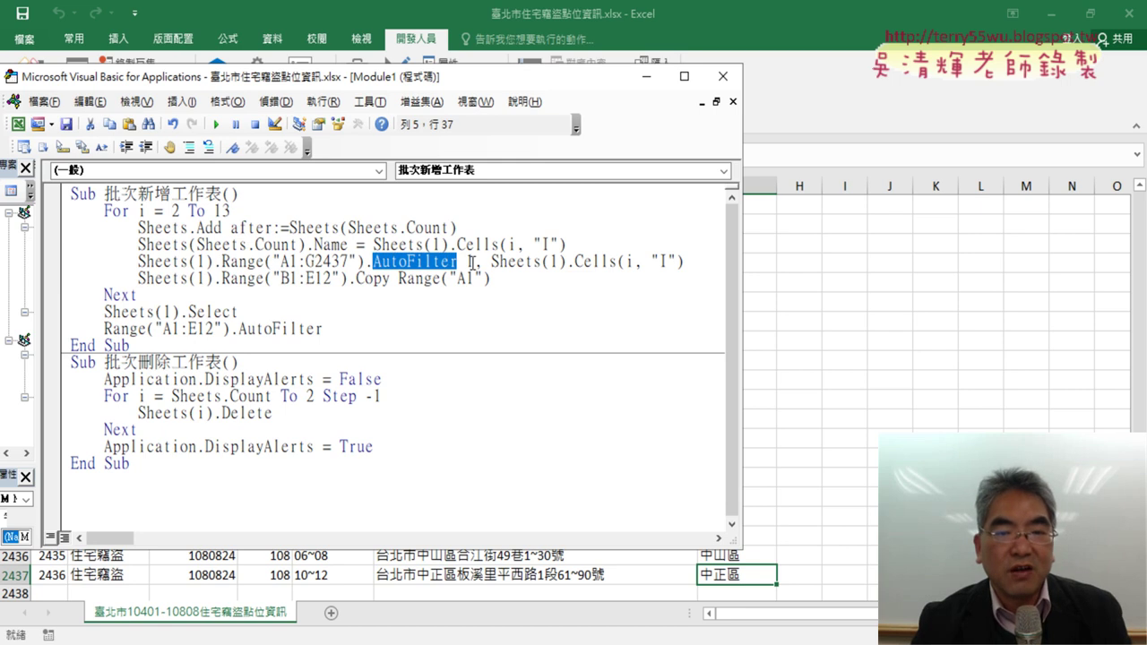
pyautogui.moveTo(473, 262); pyautogui.dragTo(465, 262)
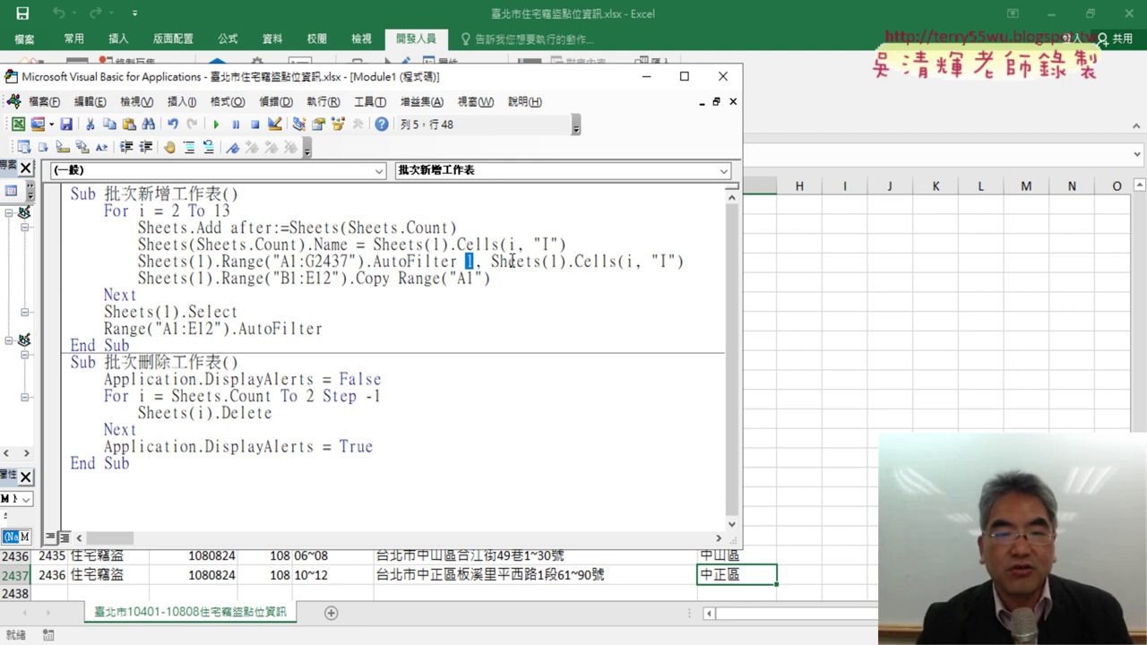
pyautogui.moveTo(745, 275); pyautogui.dragTo(617, 275)
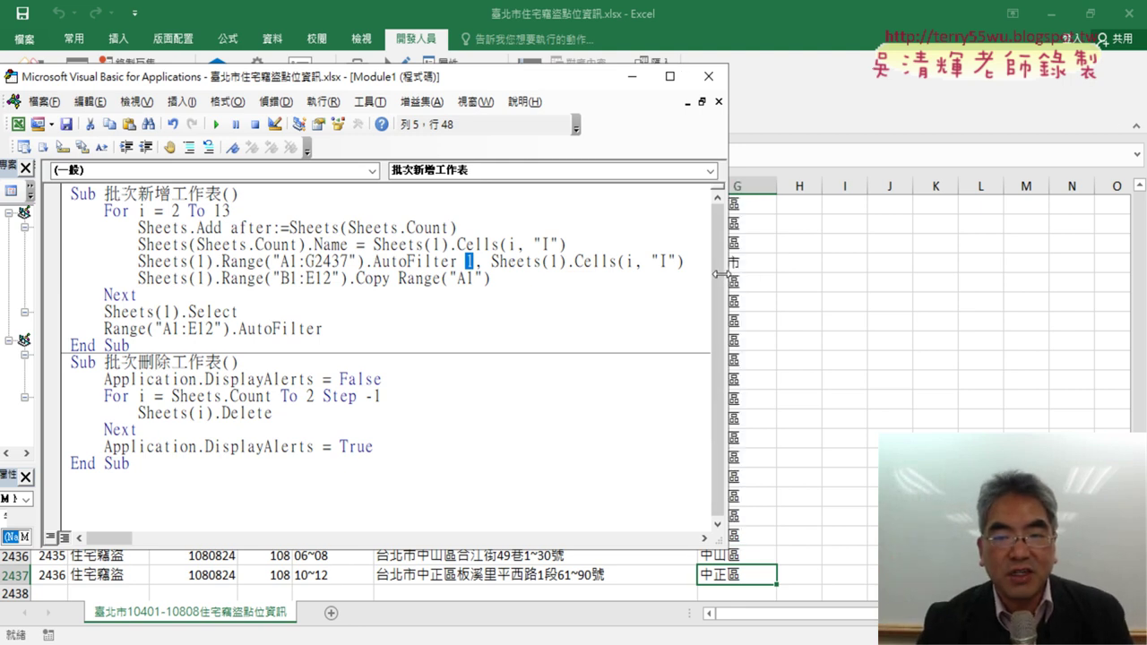
pyautogui.moveTo(453, 81)
pyautogui.mouseDown()
pyautogui.moveTo(737, 339)
pyautogui.moveTo(706, 312)
pyautogui.mouseUp()
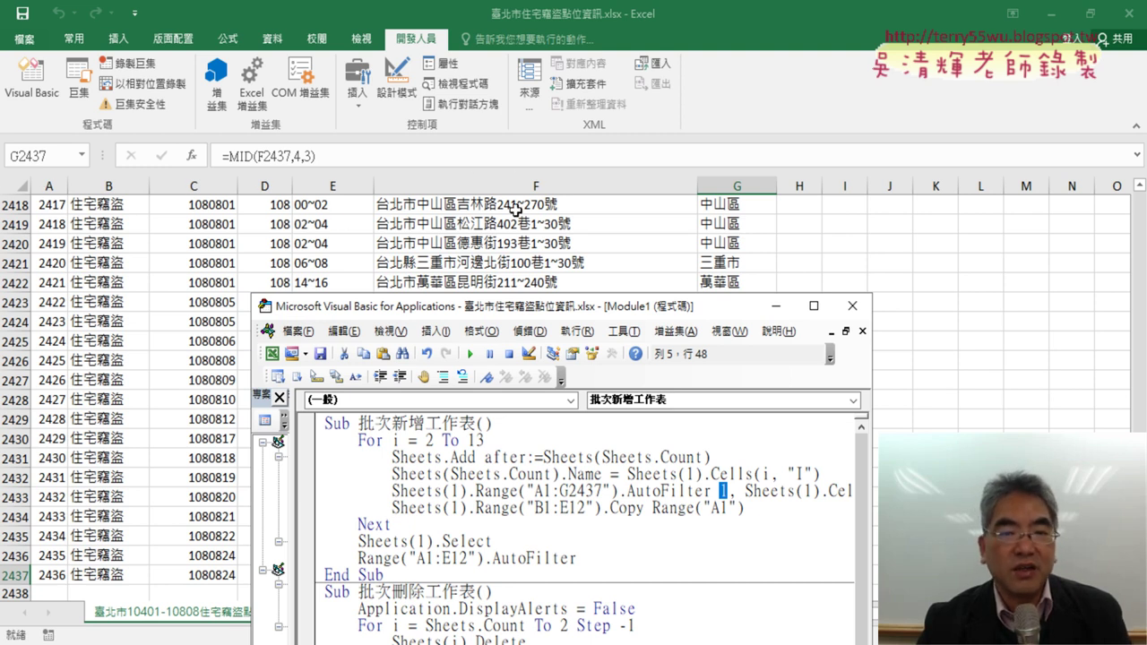
pyautogui.moveTo(718, 305)
pyautogui.mouseDown()
pyautogui.moveTo(684, 231)
pyautogui.moveTo(487, 90)
pyautogui.mouseUp()
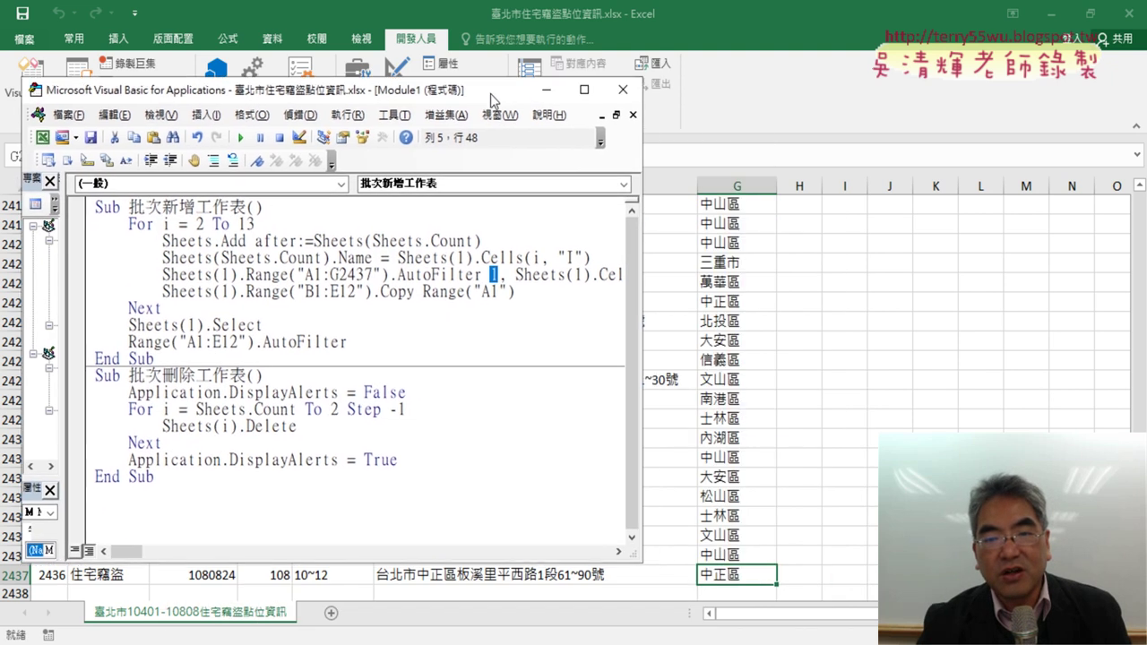
pyautogui.doubleClick(492, 275)
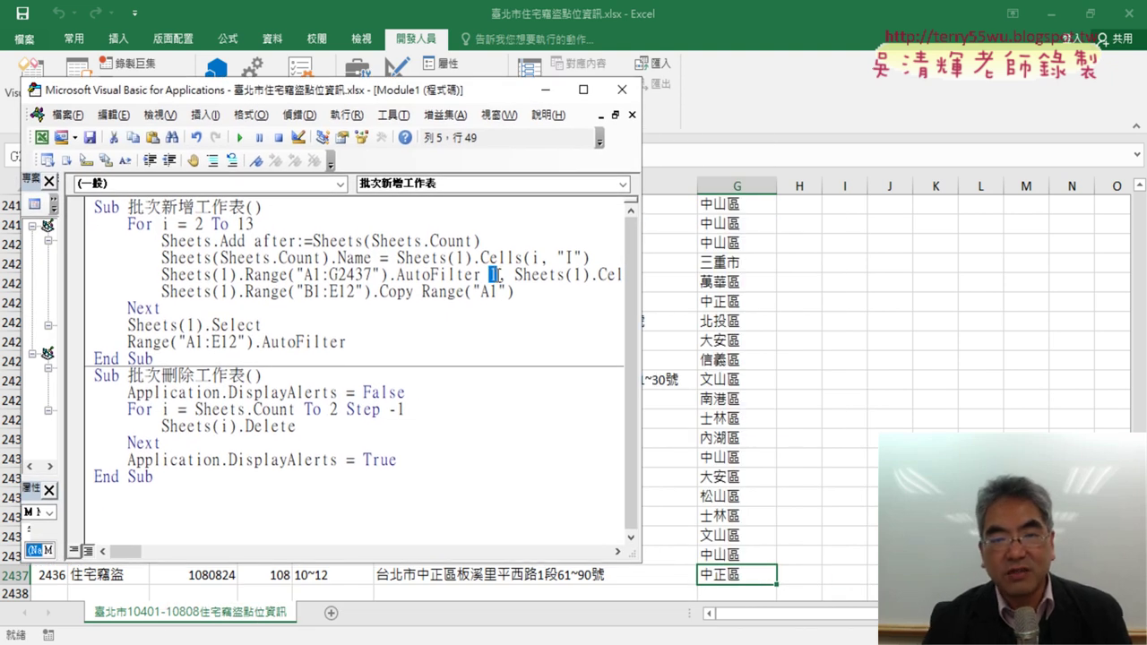
pyautogui.write('7')
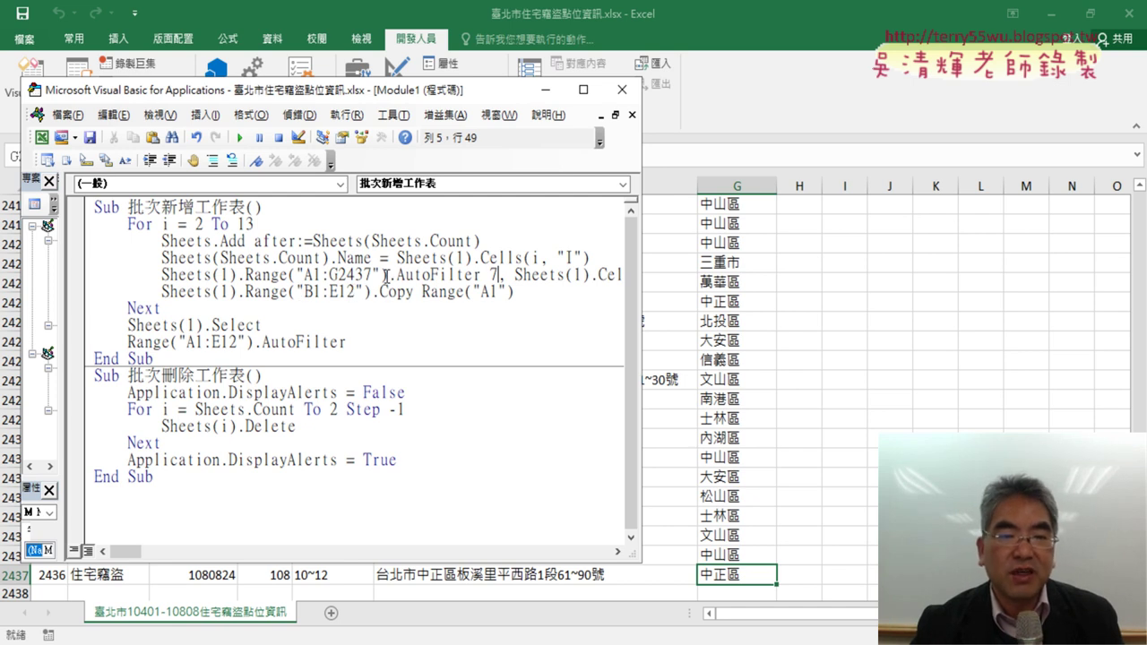
# Copy A1:G2437 and paste it over B1:E12 in the Copy line.
pyautogui.moveTo(386, 276); pyautogui.dragTo(287, 276)
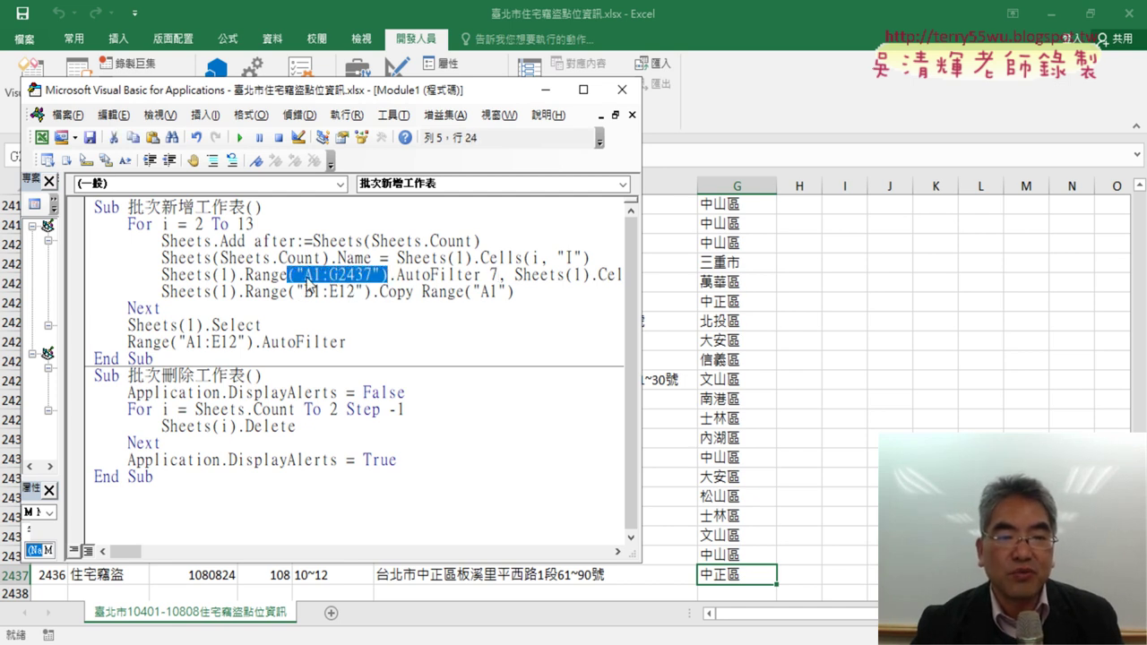
pyautogui.rightClick(307, 282)
pyautogui.click(331, 309)
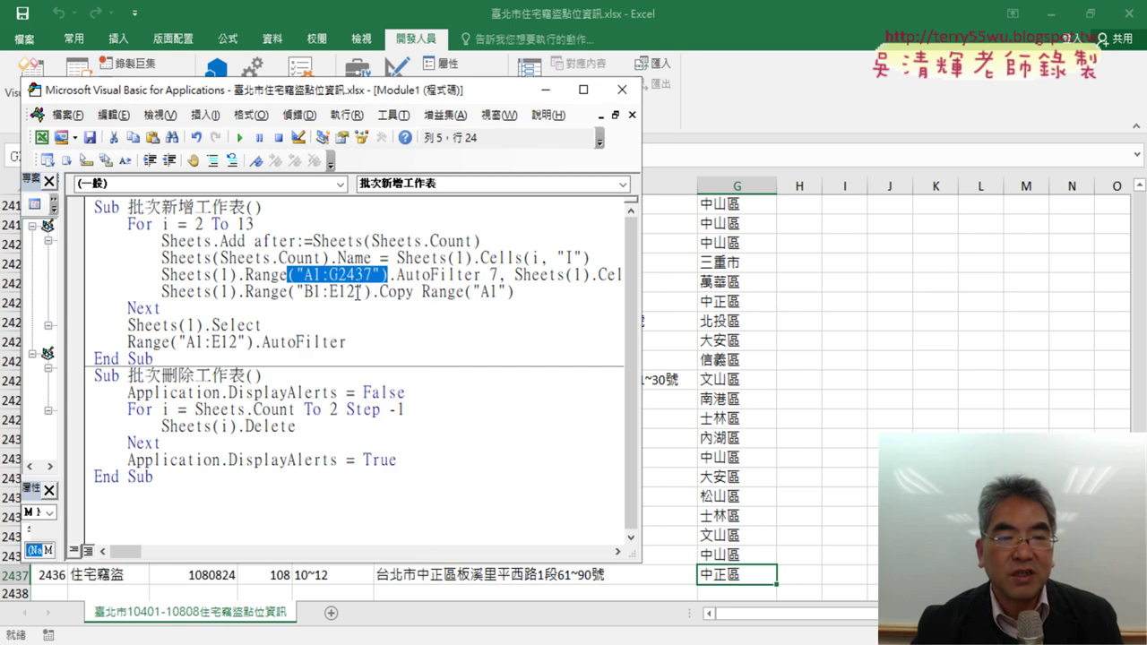
pyautogui.moveTo(370, 292); pyautogui.dragTo(294, 292)
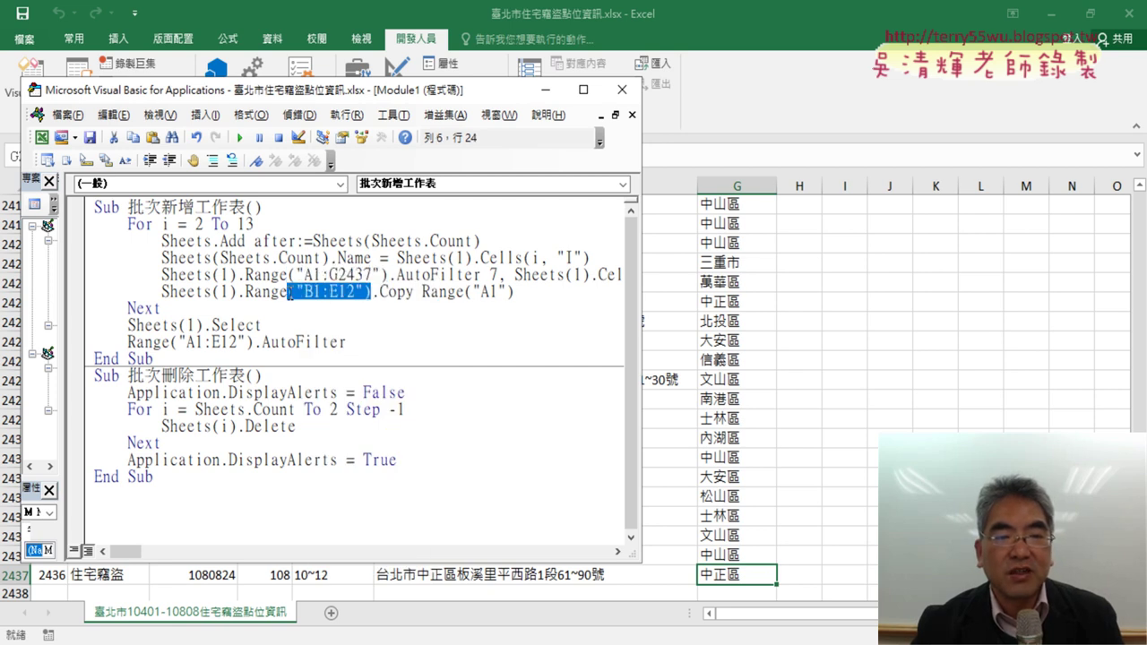
pyautogui.rightClick(306, 302)
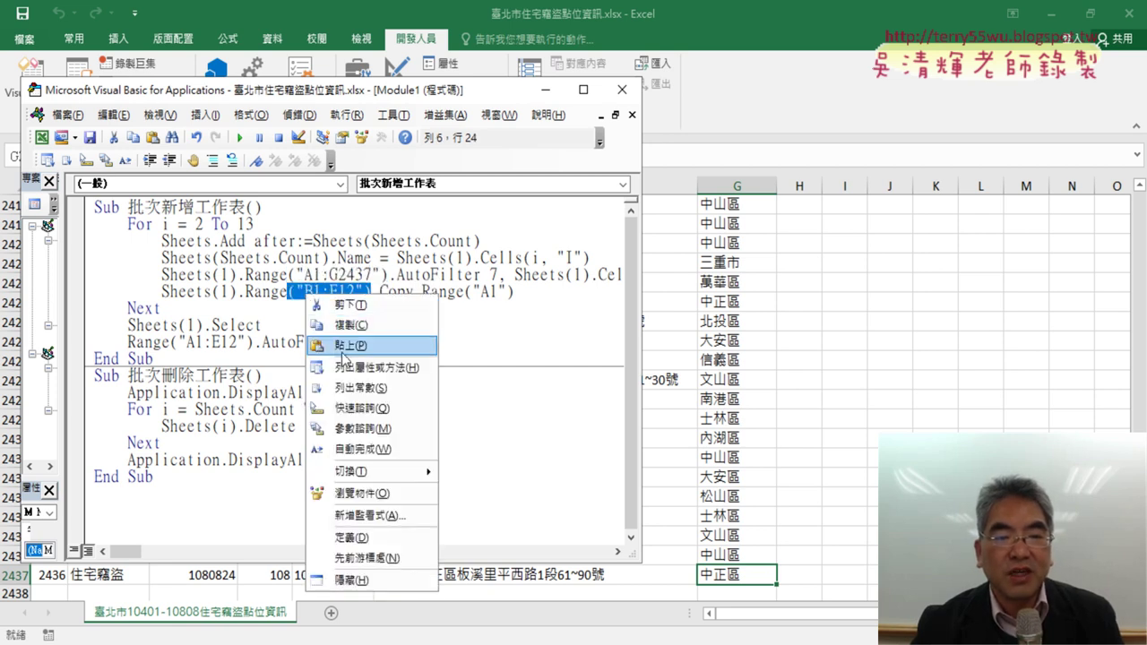
pyautogui.click(344, 343)
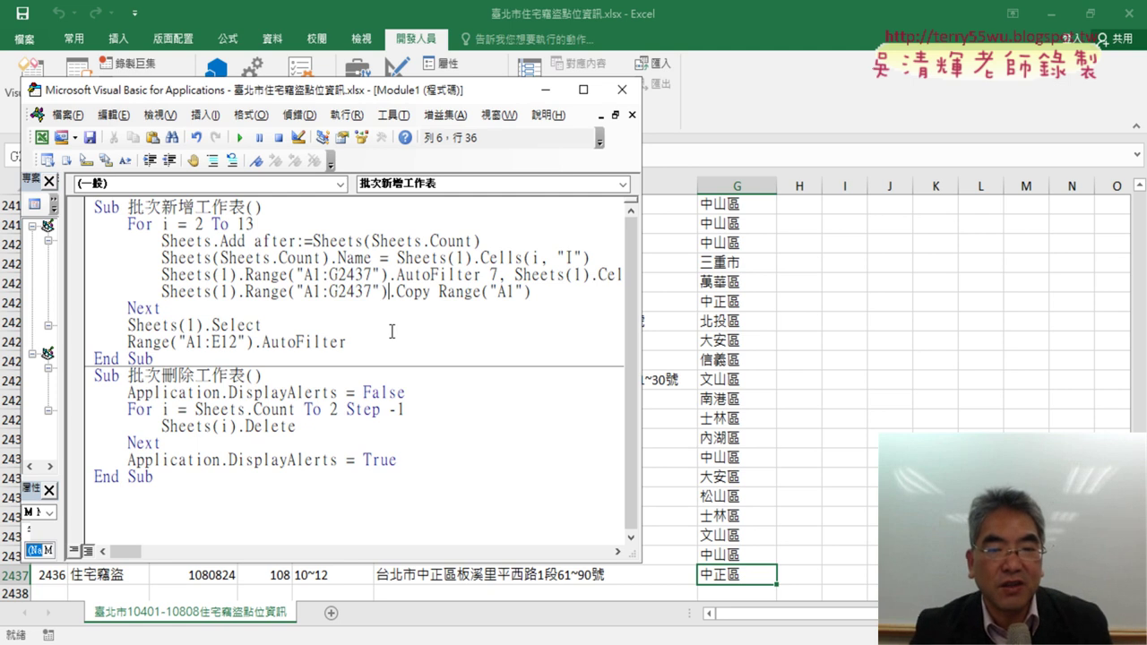
pyautogui.click(515, 292)
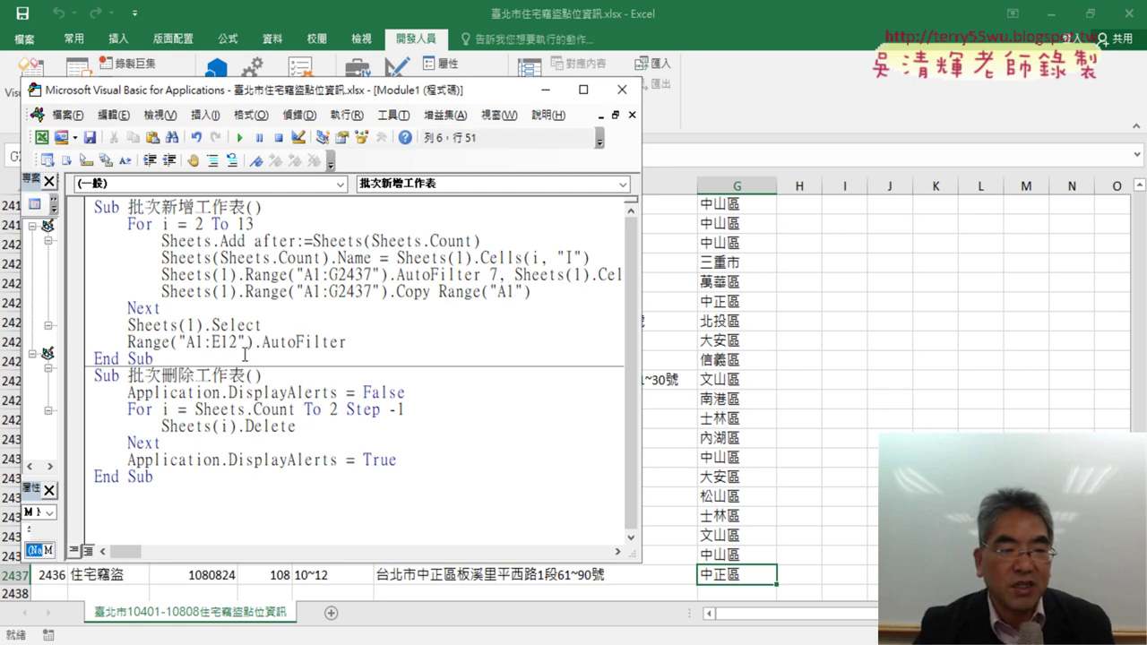
# Replace Range("A1:E12") on the closing AutoFilter line with Range("A1:G2437").
pyautogui.moveTo(129, 341); pyautogui.dragTo(343, 341)
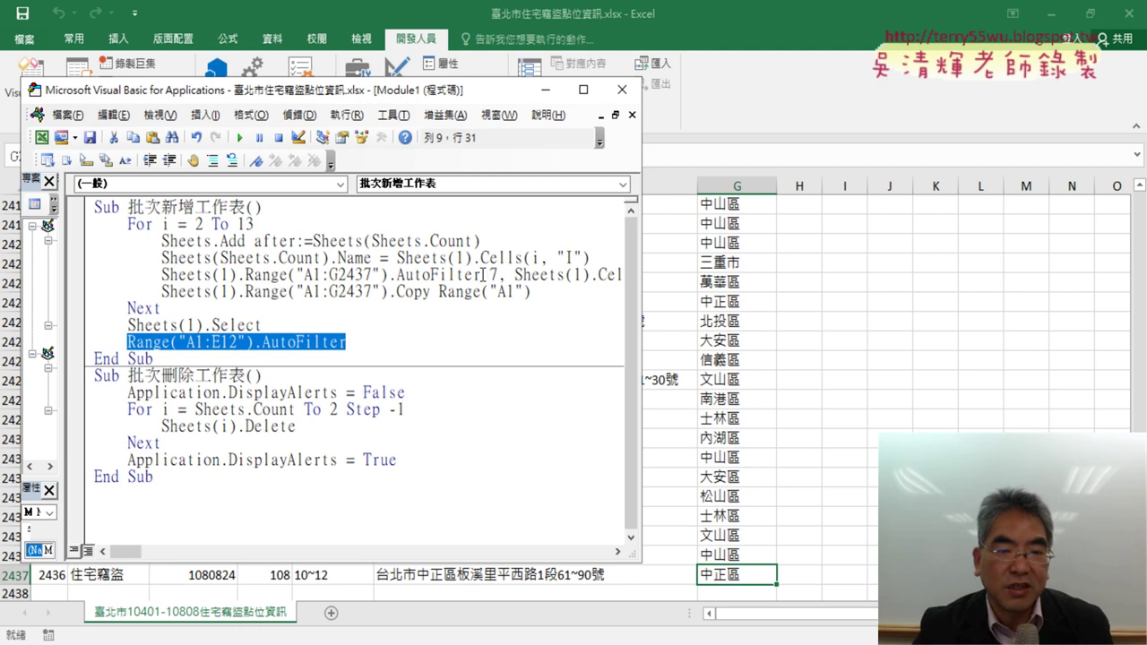
pyautogui.moveTo(483, 274); pyautogui.dragTo(252, 274)
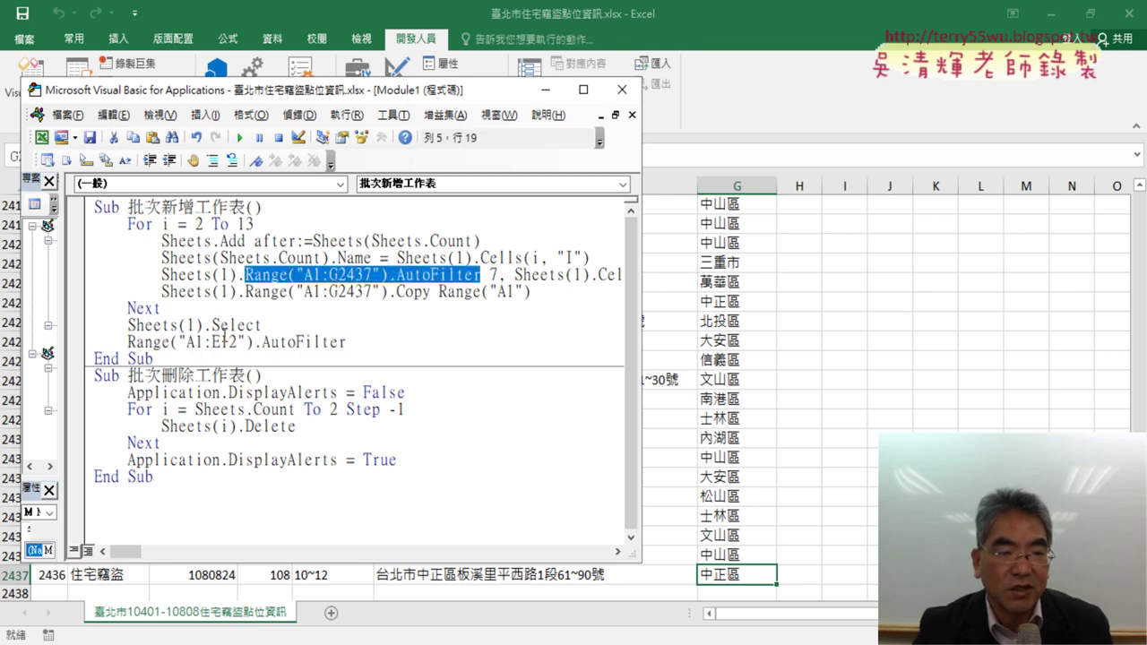
pyautogui.rightClick(328, 278)
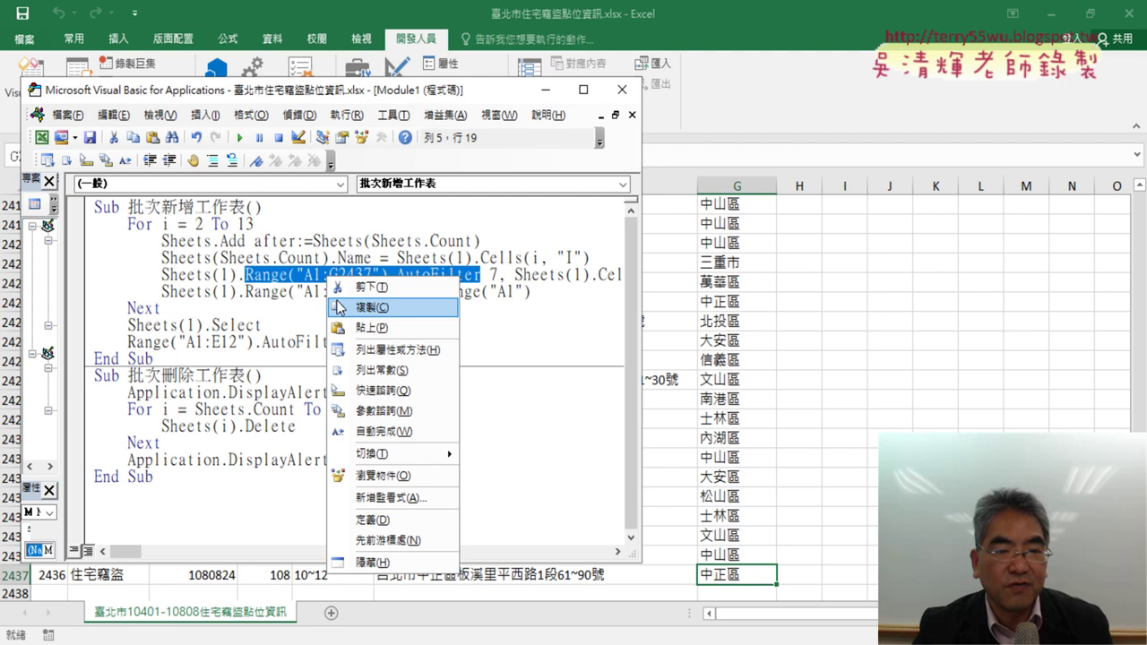
pyautogui.click(339, 307)
pyautogui.moveTo(346, 341); pyautogui.dragTo(160, 342)
pyautogui.moveTo(246, 275); pyautogui.dragTo(389, 270)
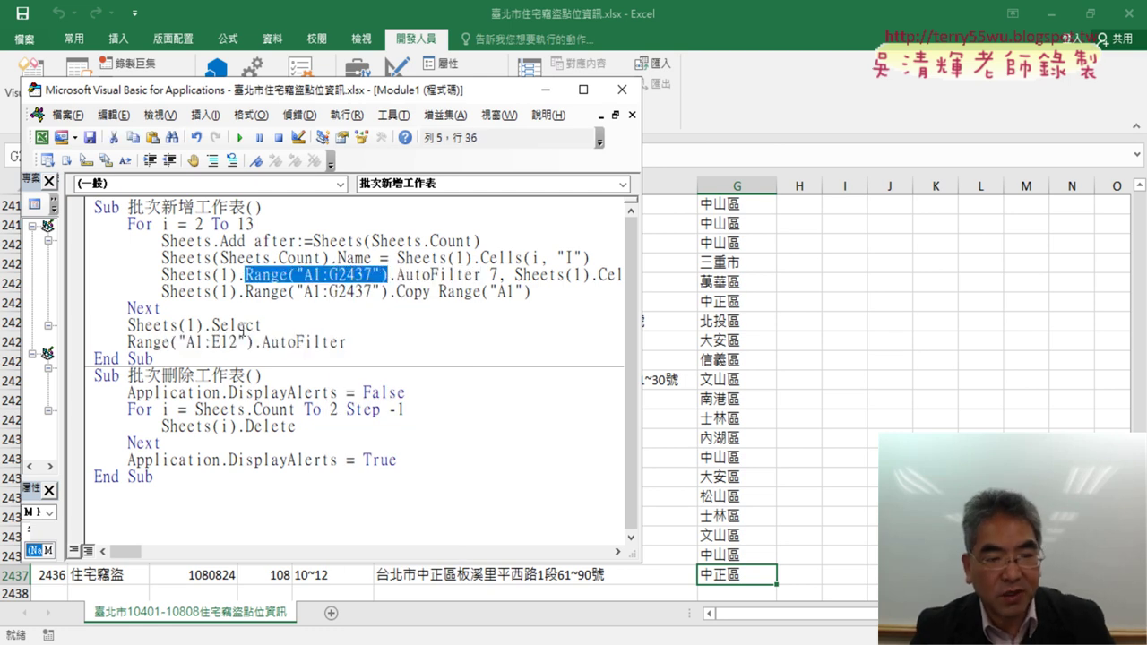
pyautogui.moveTo(254, 341); pyautogui.dragTo(127, 342)
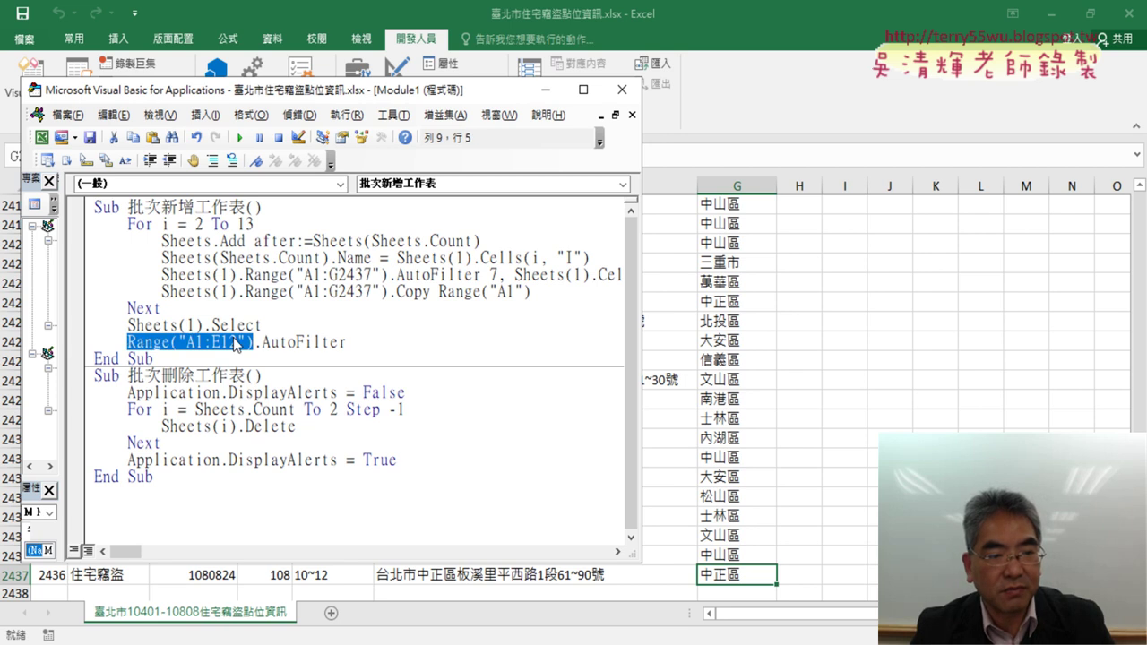
pyautogui.hotkey('ctrl', 'v')
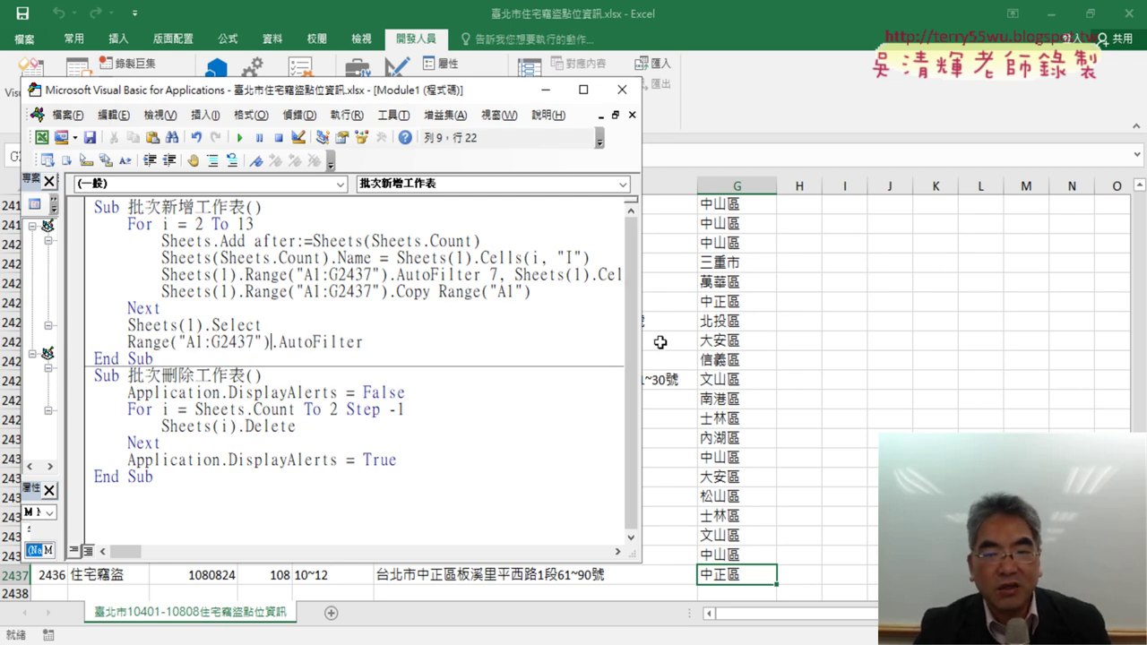
pyautogui.moveTo(643, 341); pyautogui.dragTo(755, 356)
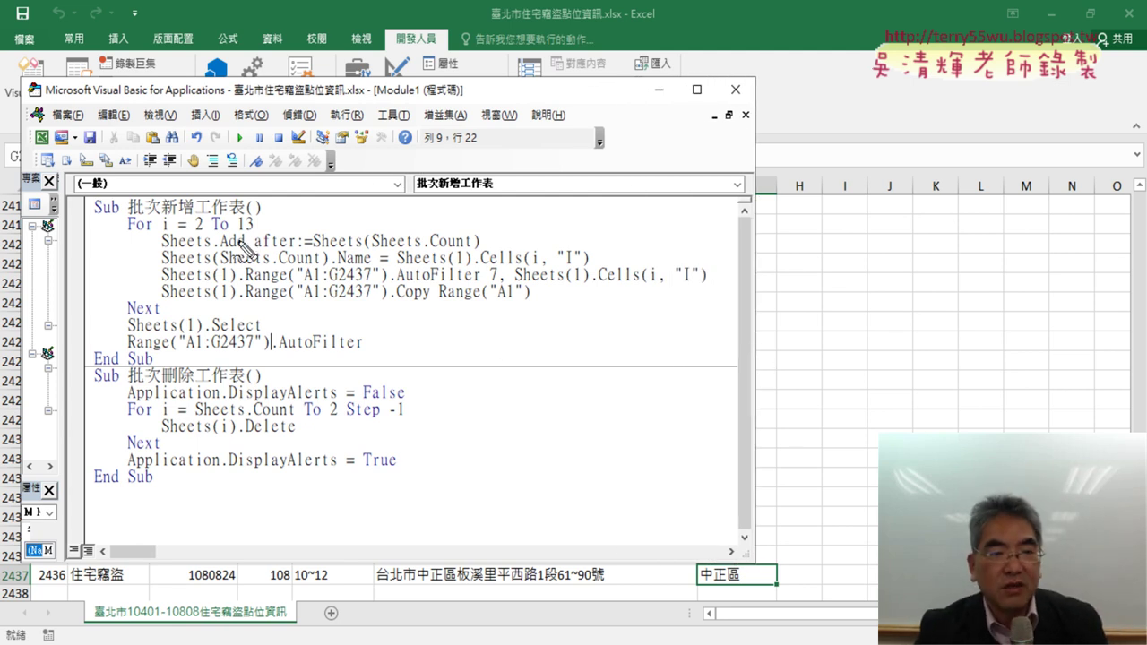
# Mark up the bound 13, both "I" columns, field 7 and the A1:G2437 ranges, then clear the marks.
pyautogui.moveTo(258, 226); pyautogui.dragTo(236, 219)
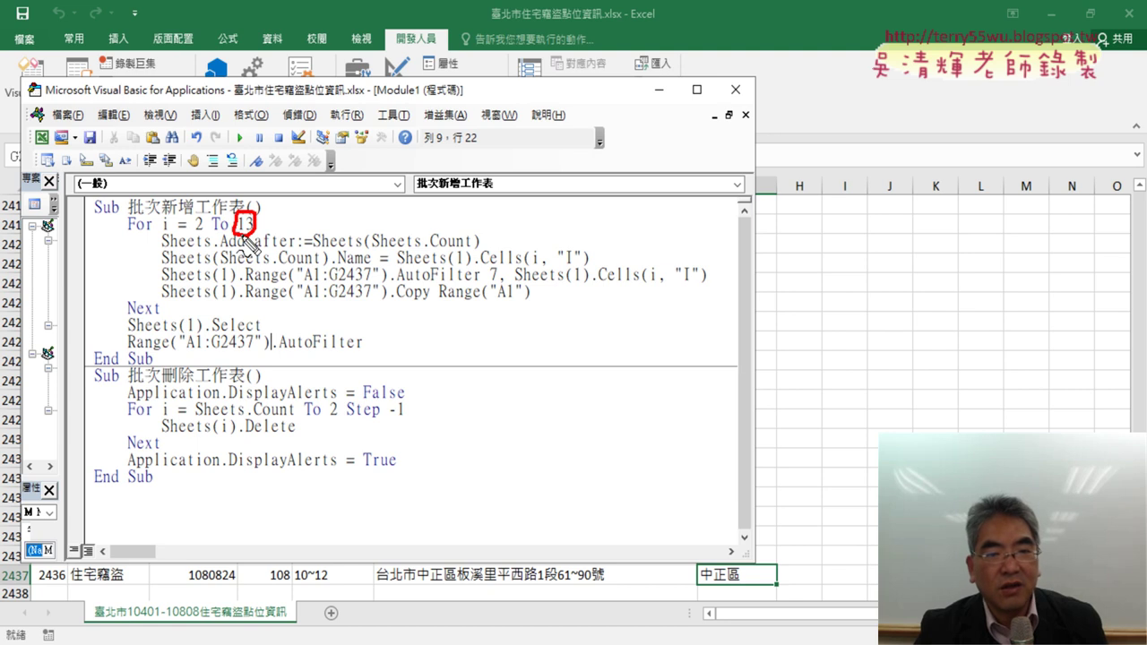
pyautogui.moveTo(563, 265); pyautogui.dragTo(581, 264)
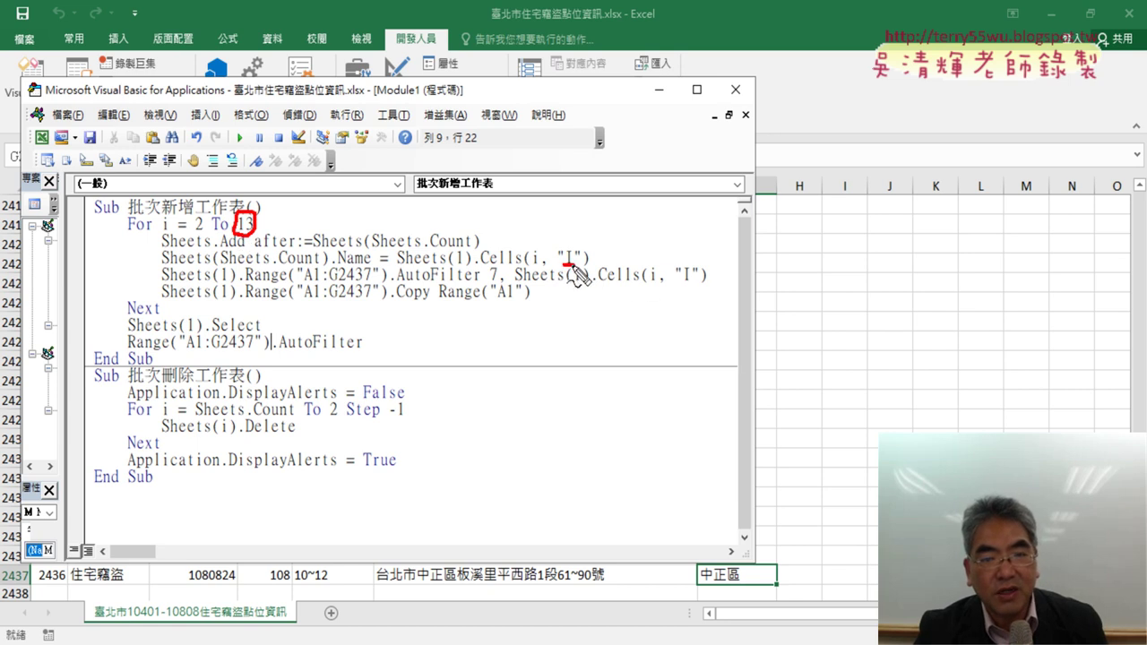
pyautogui.moveTo(679, 281); pyautogui.dragTo(700, 281)
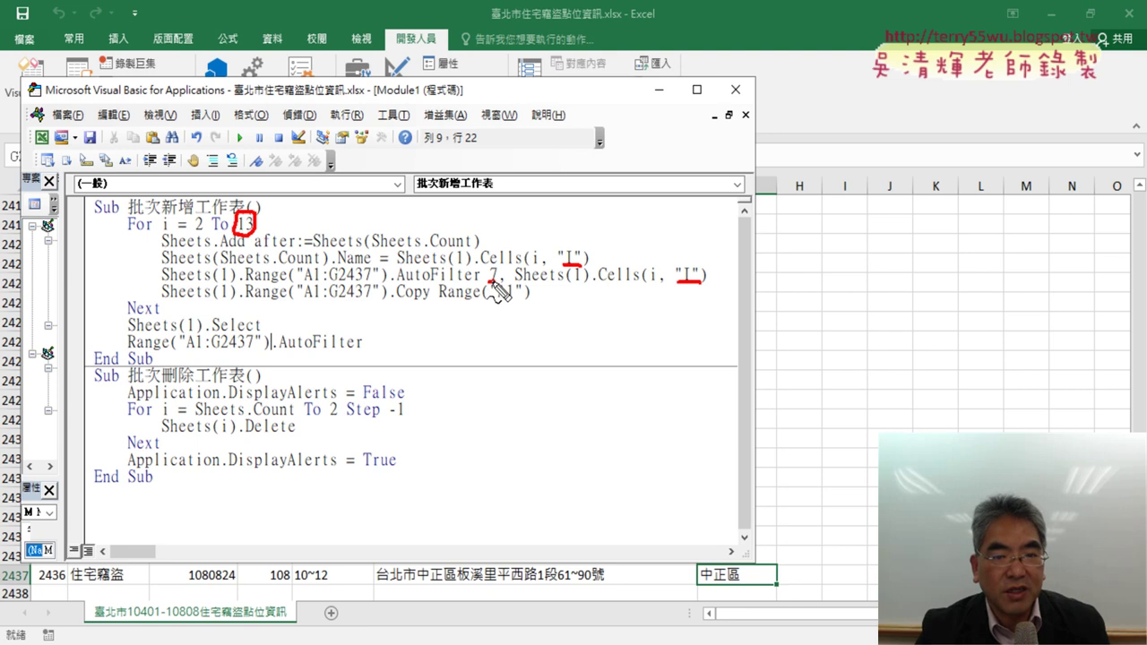
pyautogui.moveTo(487, 283); pyautogui.dragTo(500, 280)
pyautogui.moveTo(300, 283)
pyautogui.mouseDown()
pyautogui.moveTo(369, 281)
pyautogui.moveTo(372, 301)
pyautogui.mouseUp()
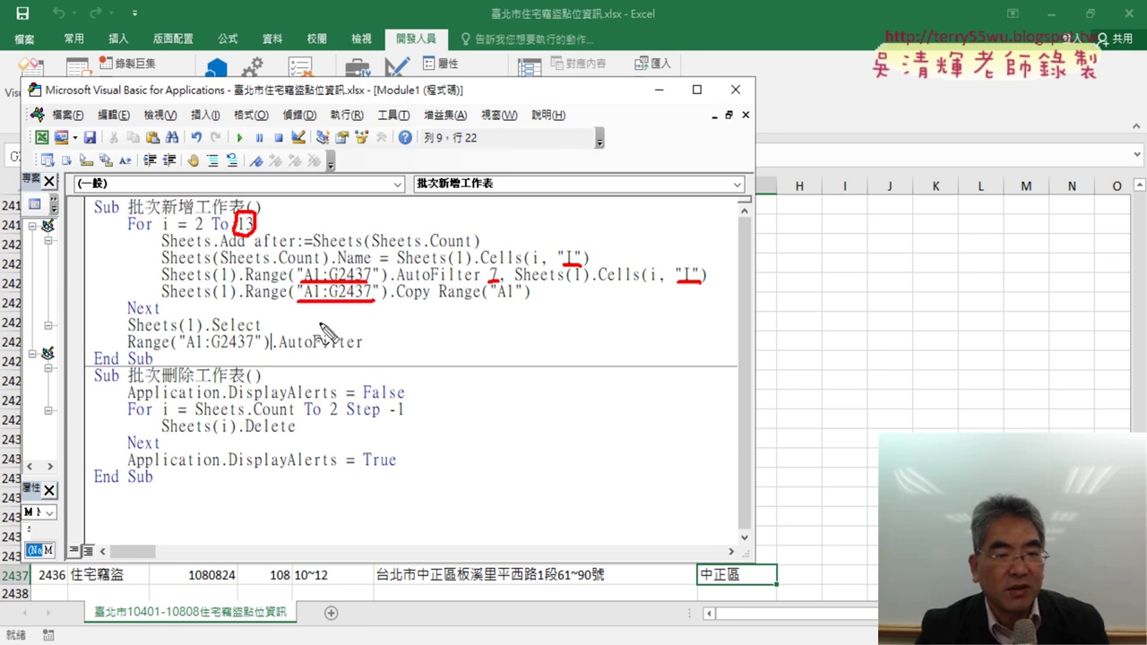
pyautogui.moveTo(186, 349); pyautogui.dragTo(262, 349)
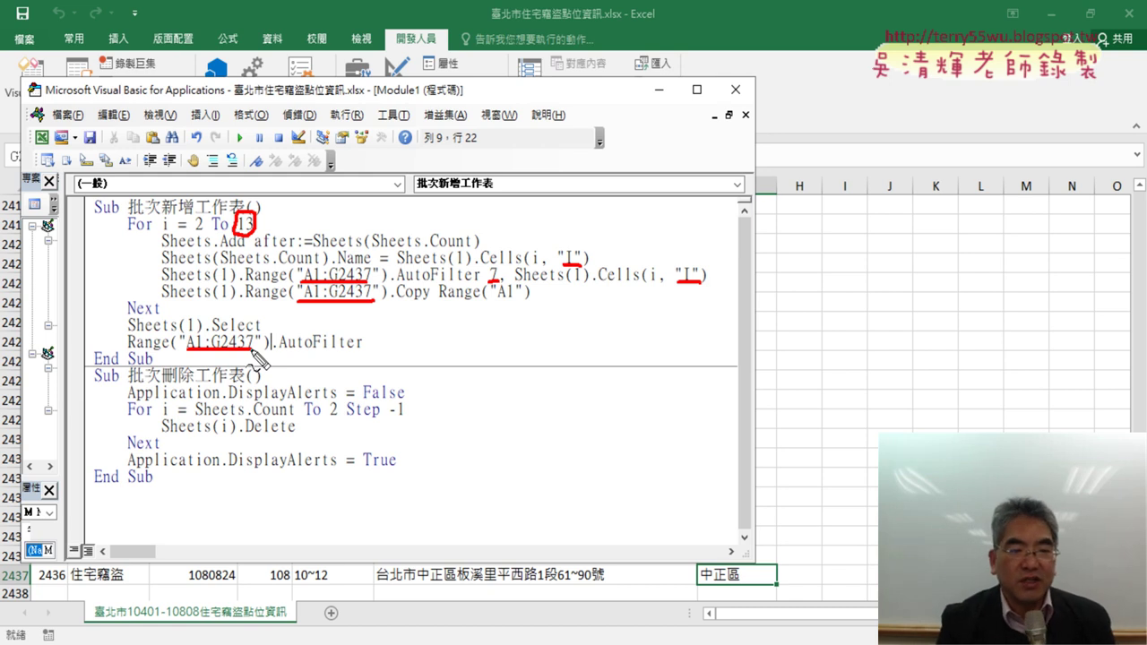
pyautogui.press('Escape')
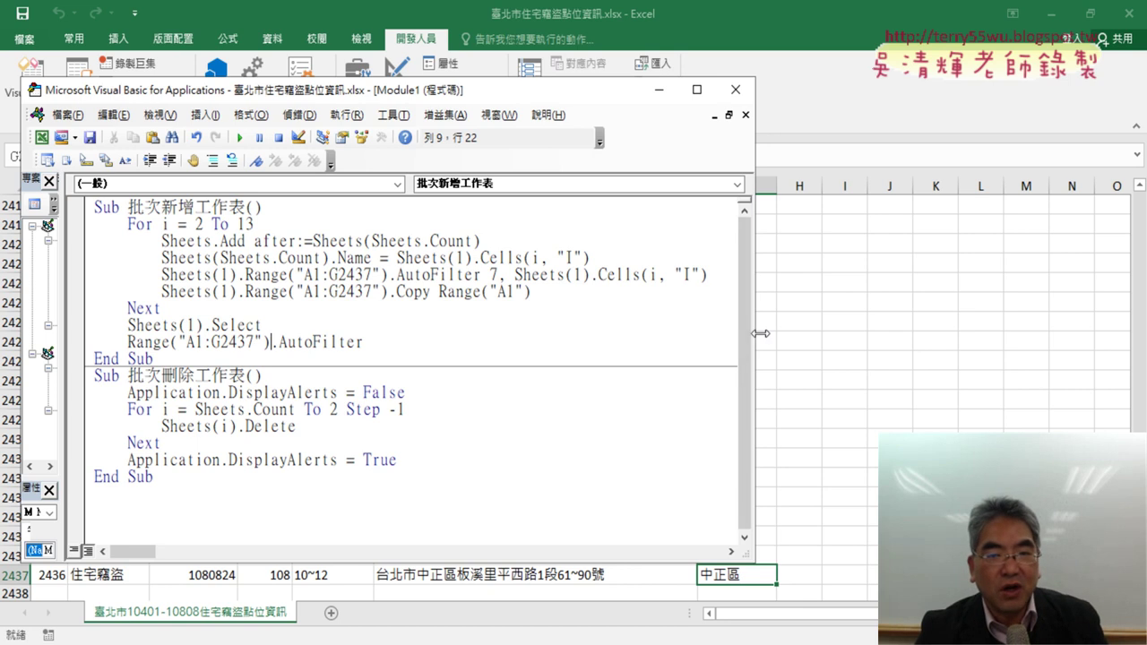
# Step through the macro with F8 to create the 中山區 sheet and copy its filtered rows.
pyautogui.moveTo(760, 334); pyautogui.dragTo(570, 333)
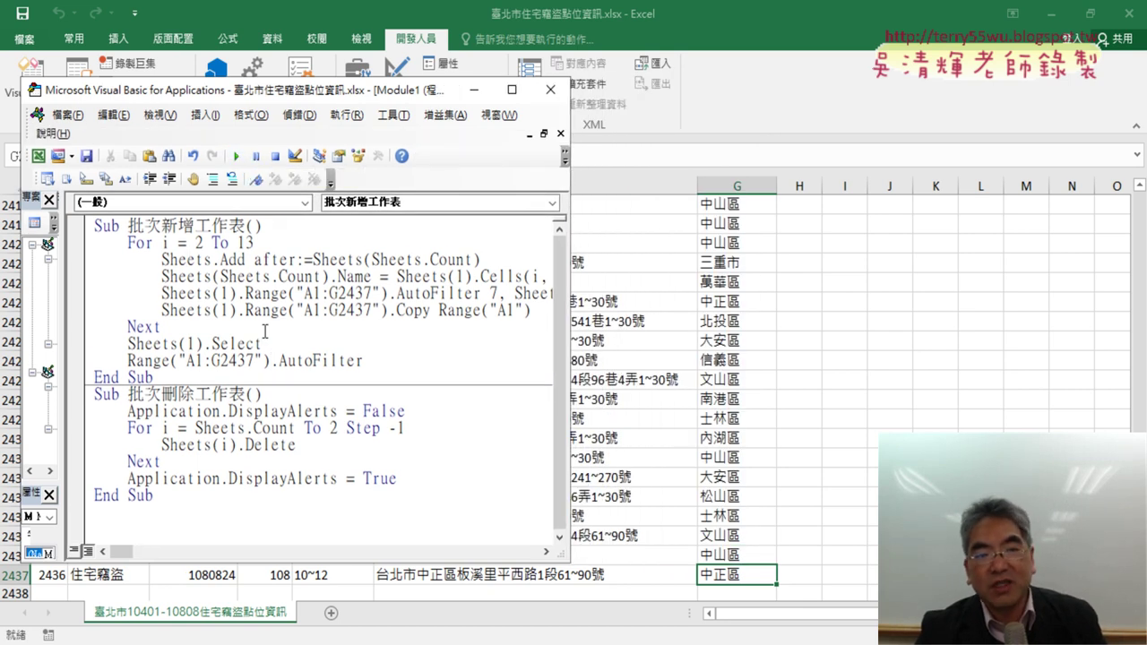
pyautogui.press('F8')
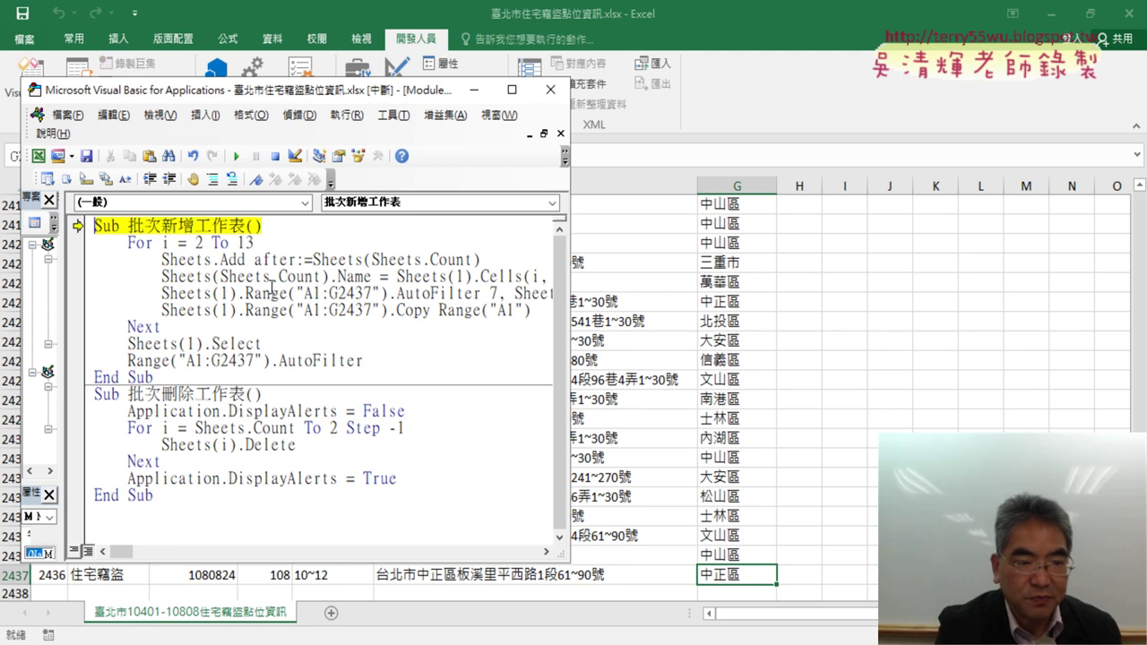
pyautogui.press('F8')
pyautogui.press('F8')
pyautogui.press('F8')
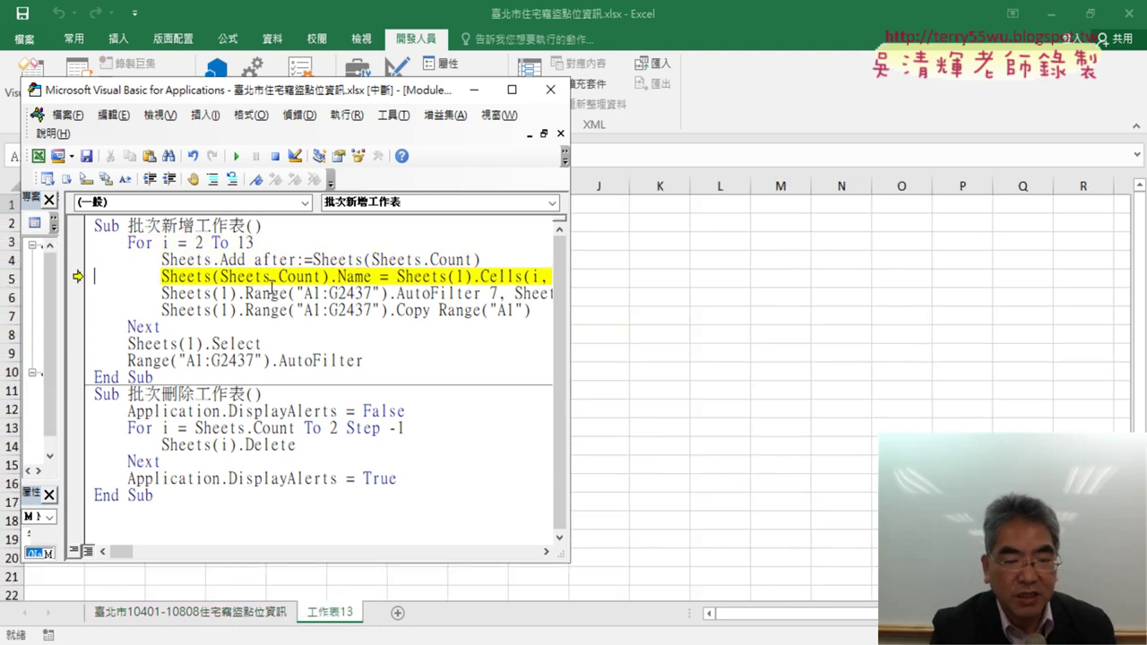
pyautogui.press('F8')
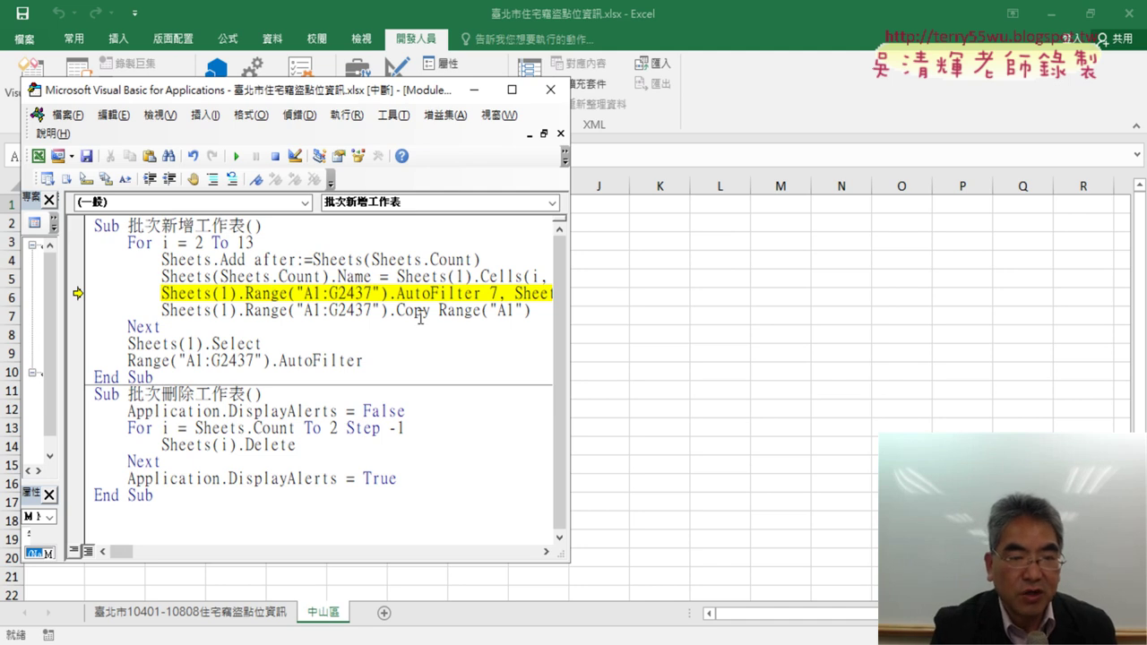
pyautogui.press('F8')
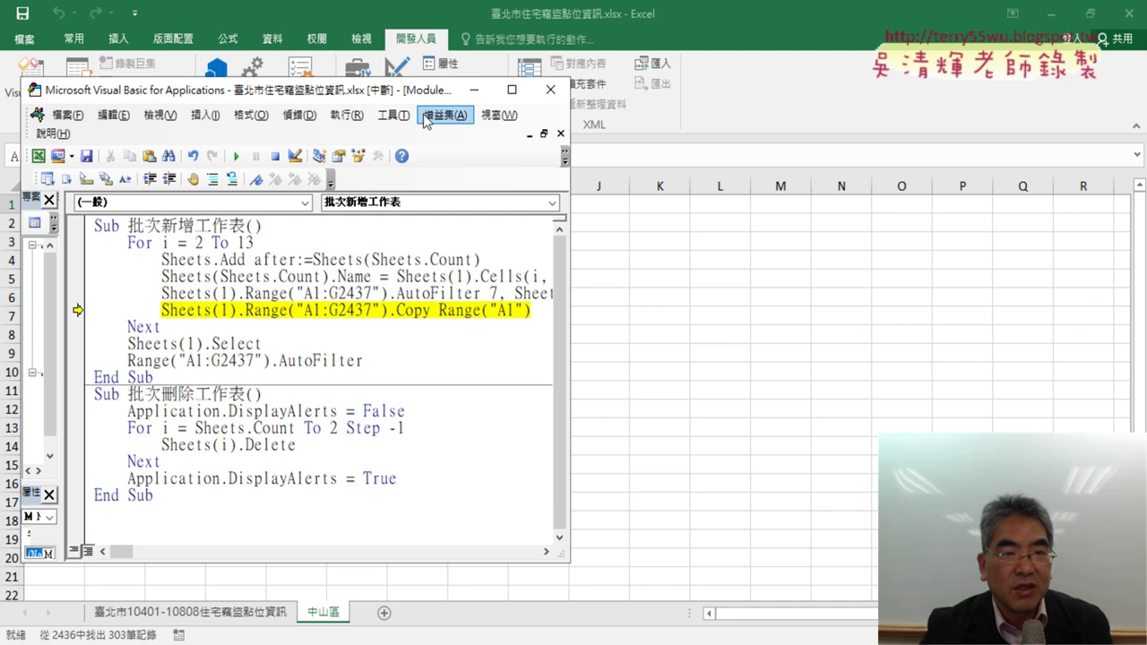
pyautogui.moveTo(421, 89); pyautogui.dragTo(924, 84)
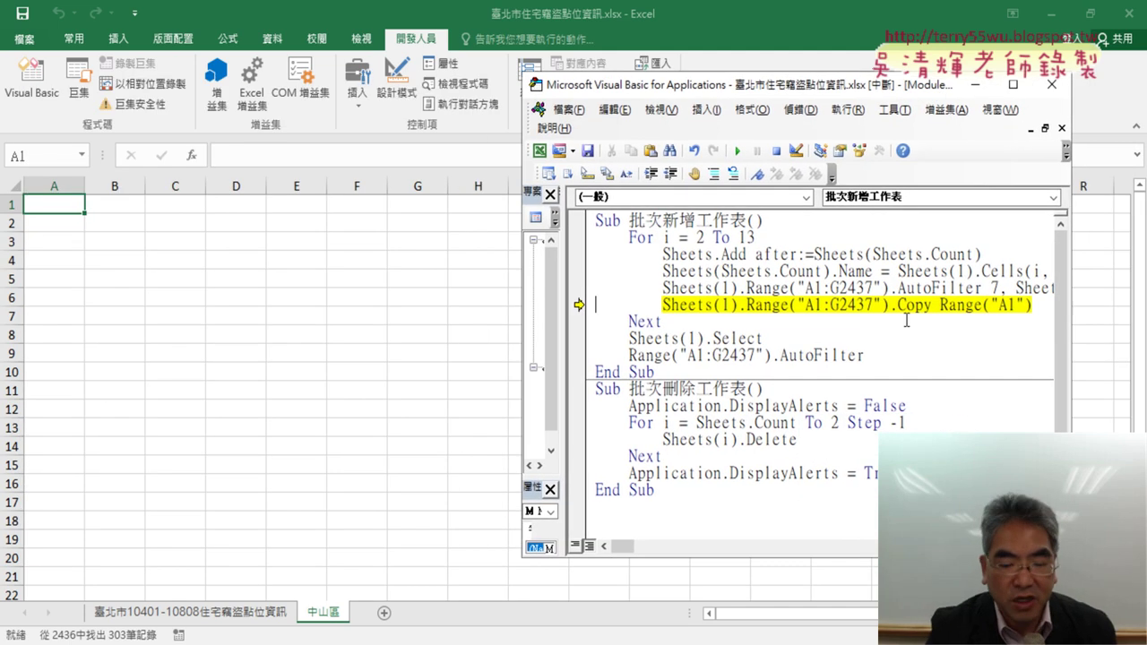
pyautogui.press('F8')
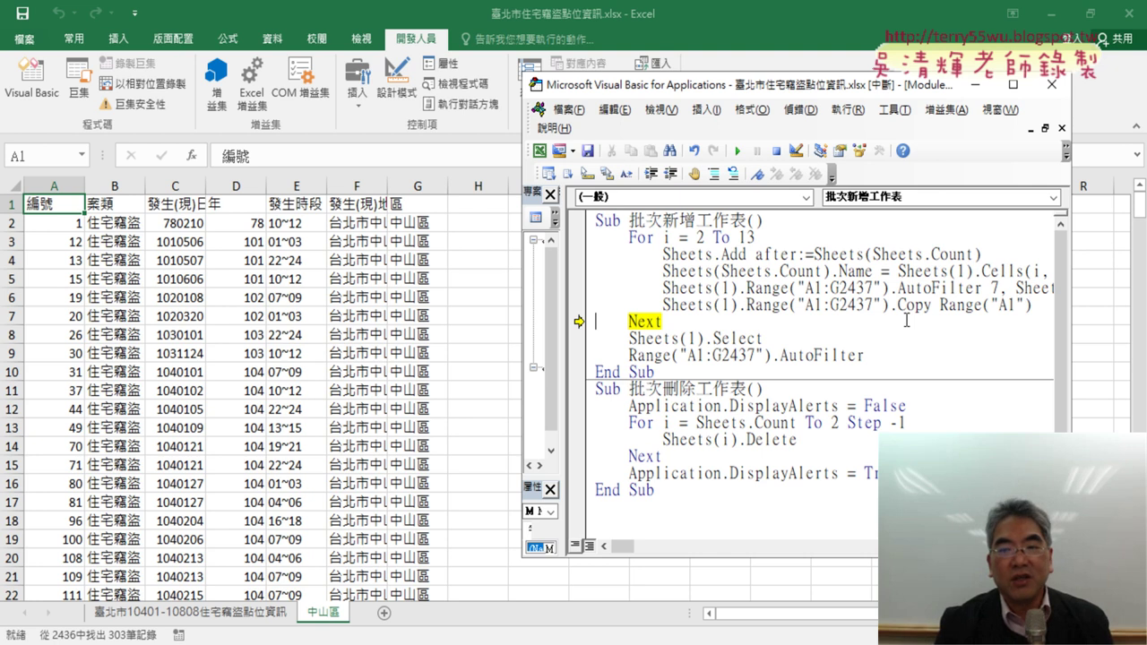
# Keep stepping to create and fill the 信義區 sheet, then add 萬華區.
pyautogui.press('F8')
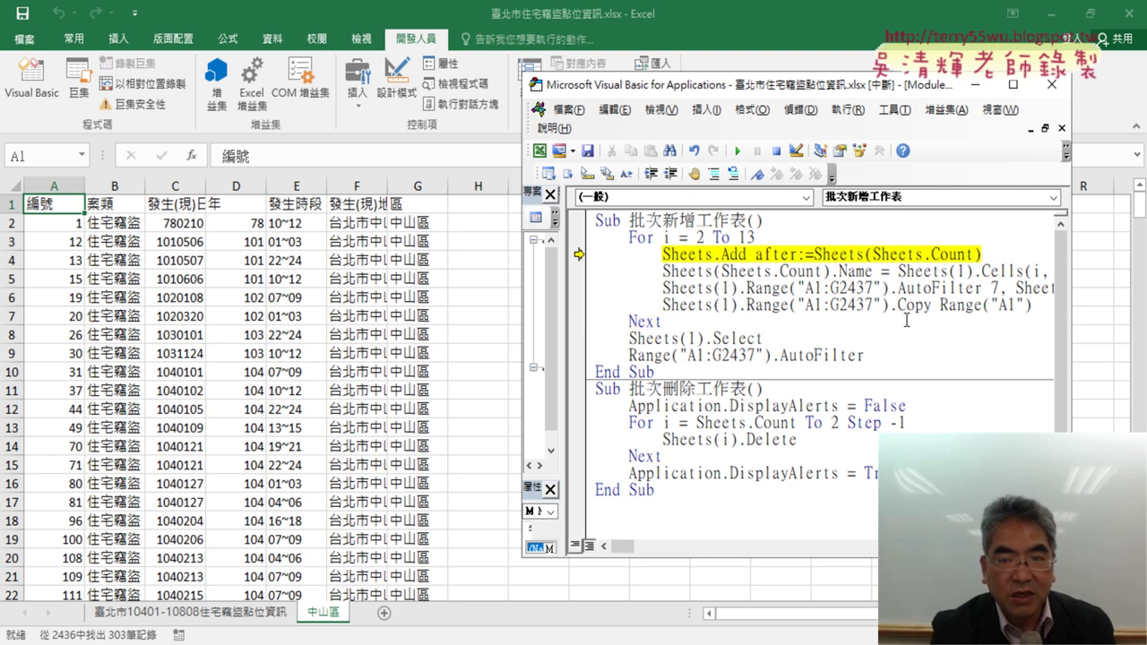
pyautogui.press('F8')
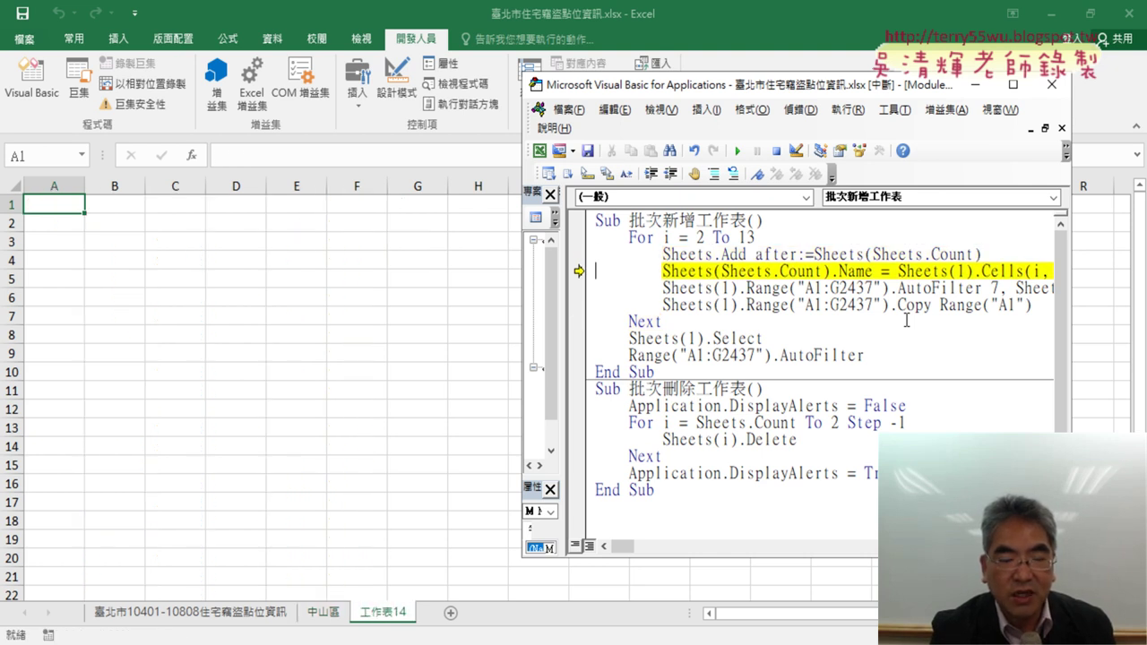
pyautogui.press('F8')
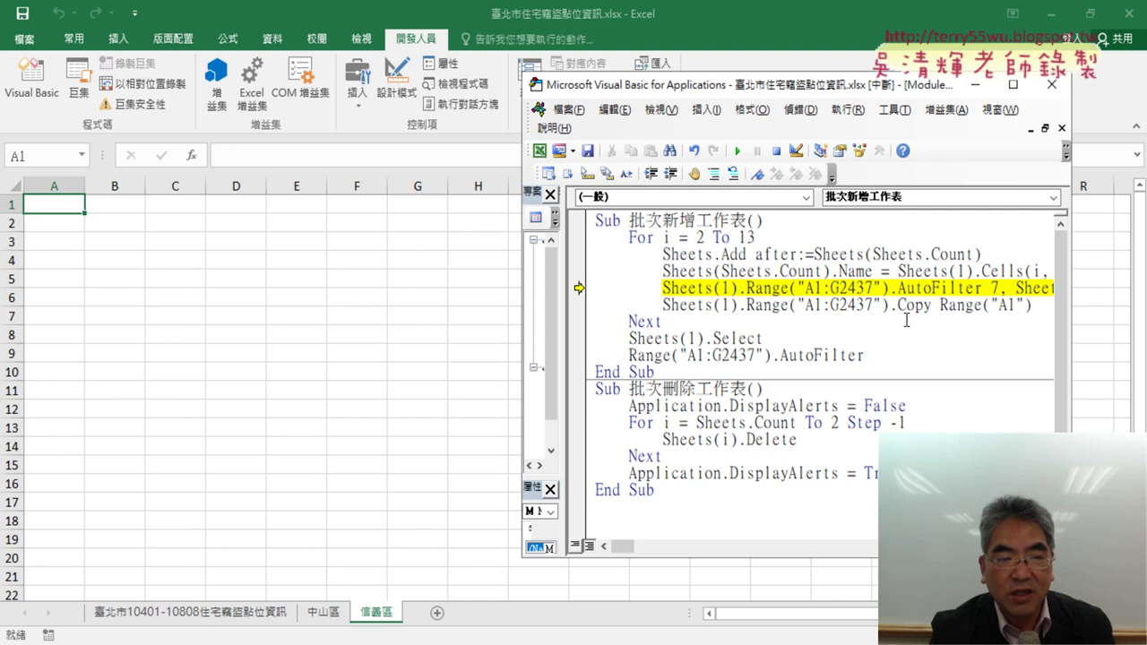
pyautogui.press('F8')
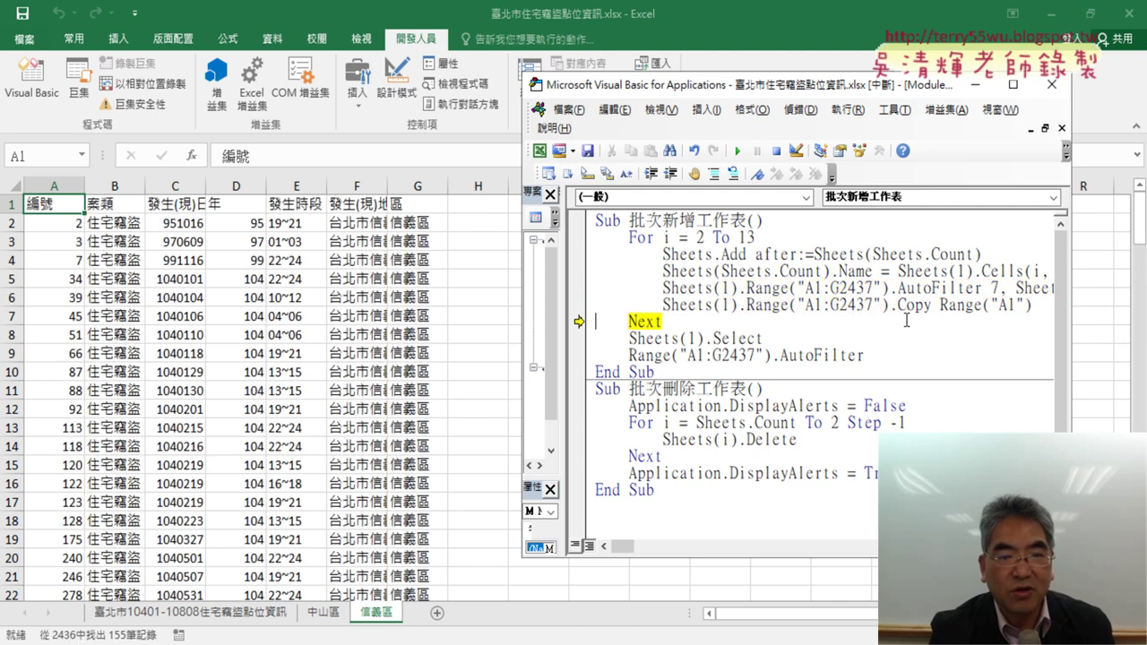
pyautogui.press('F8')
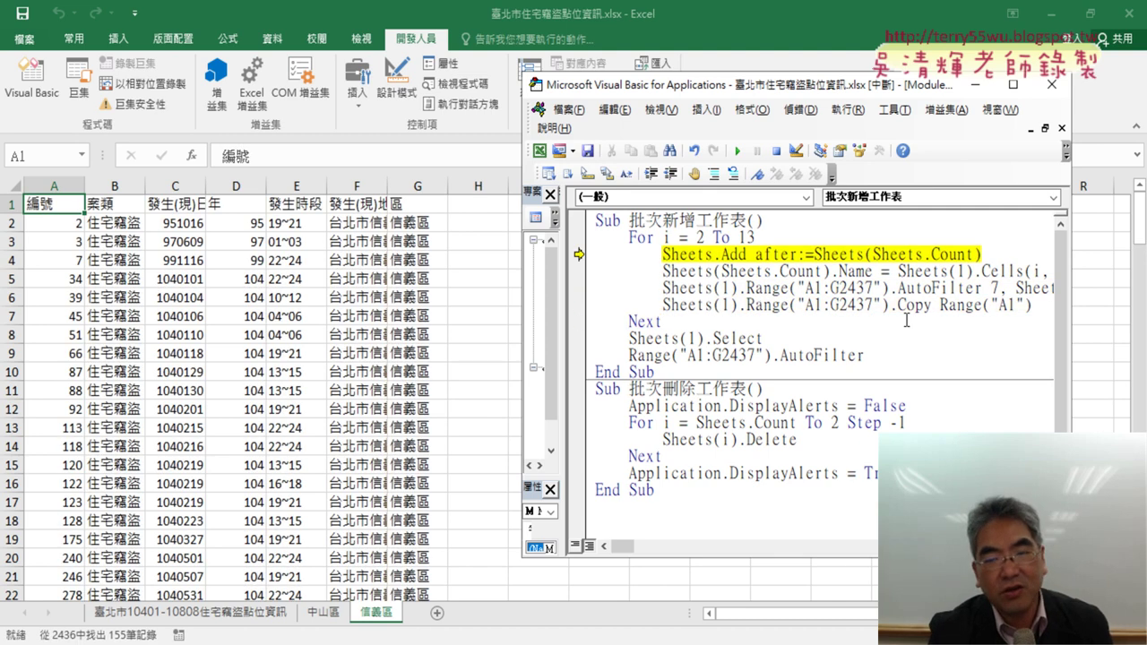
pyautogui.press('F8')
pyautogui.press('F8')
pyautogui.press('F8')
pyautogui.press('F8')
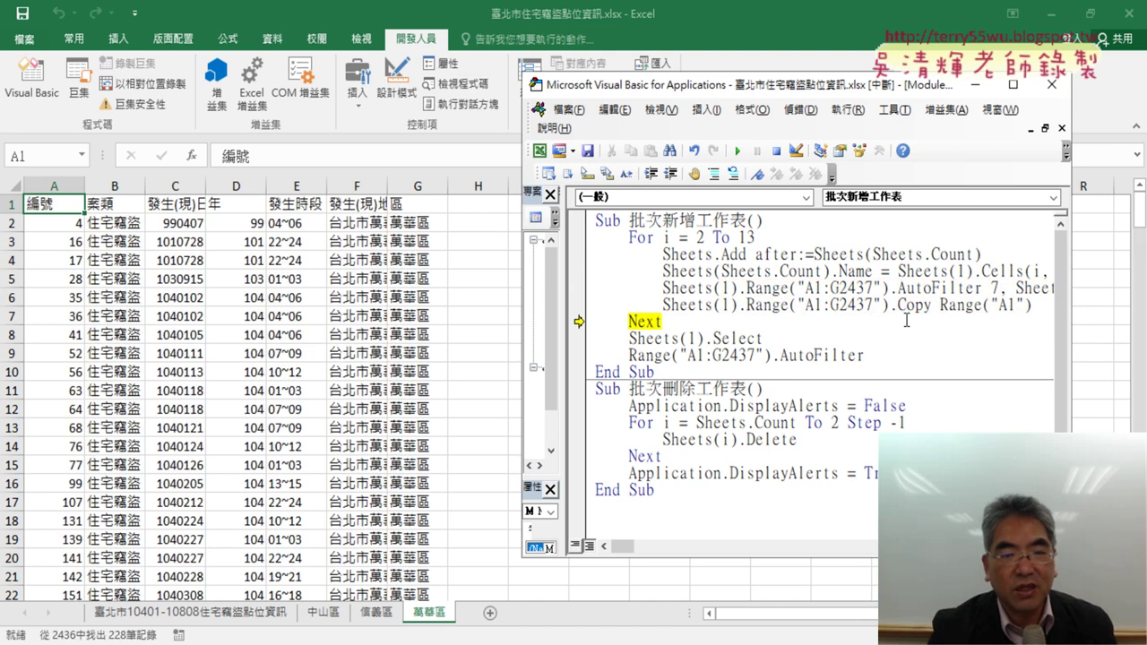
# Let the macro finish, then check the 中山區 through 大同區 district sheets.
pyautogui.click(740, 152)
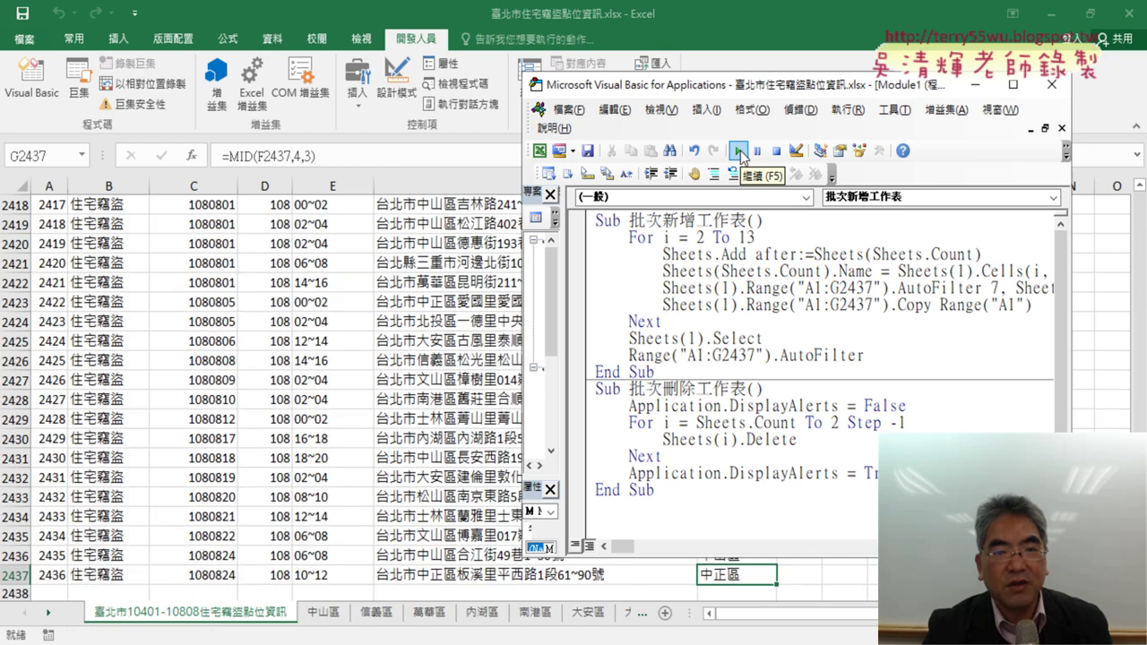
pyautogui.click(334, 618)
pyautogui.click(335, 618)
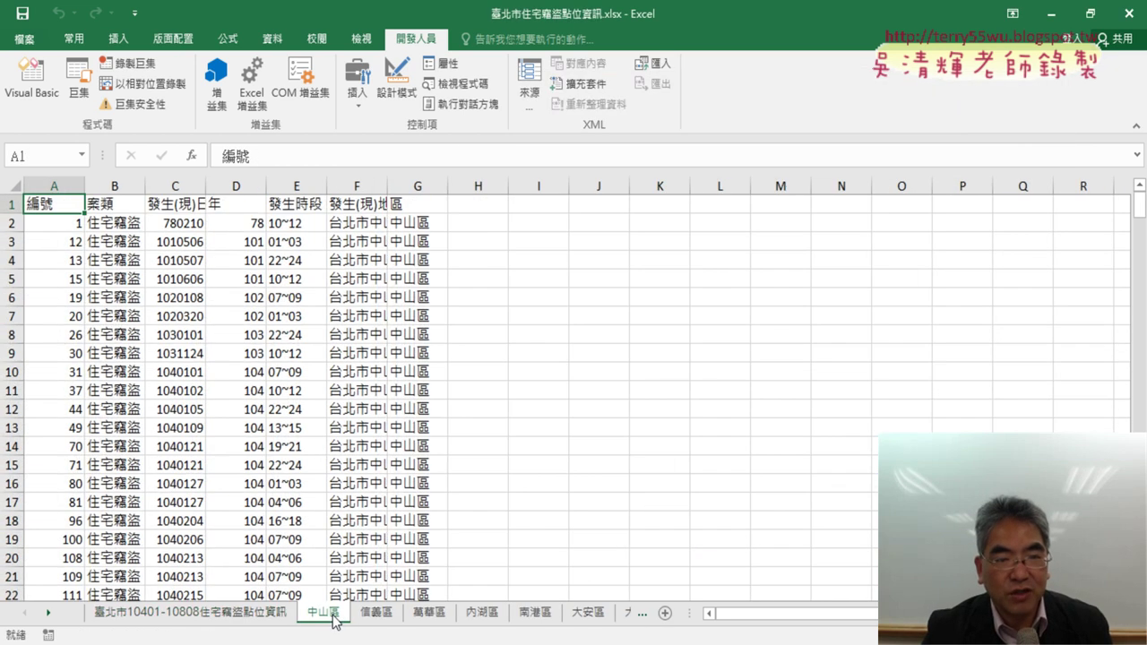
pyautogui.click(376, 618)
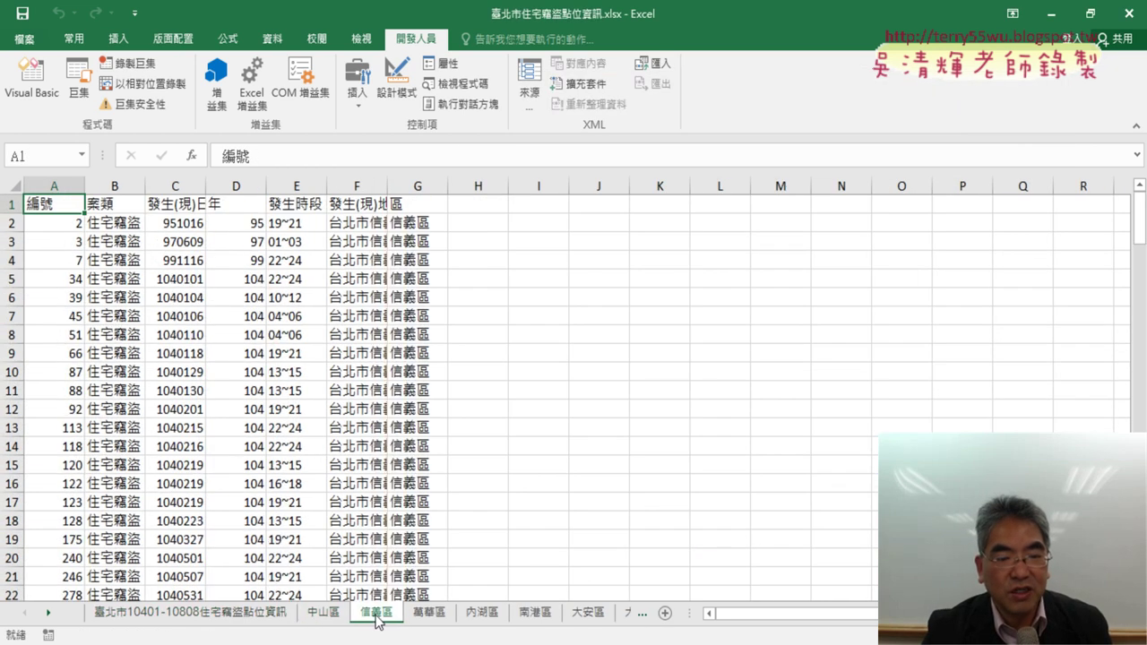
pyautogui.click(430, 617)
pyautogui.click(482, 616)
pyautogui.click(535, 617)
pyautogui.click(587, 616)
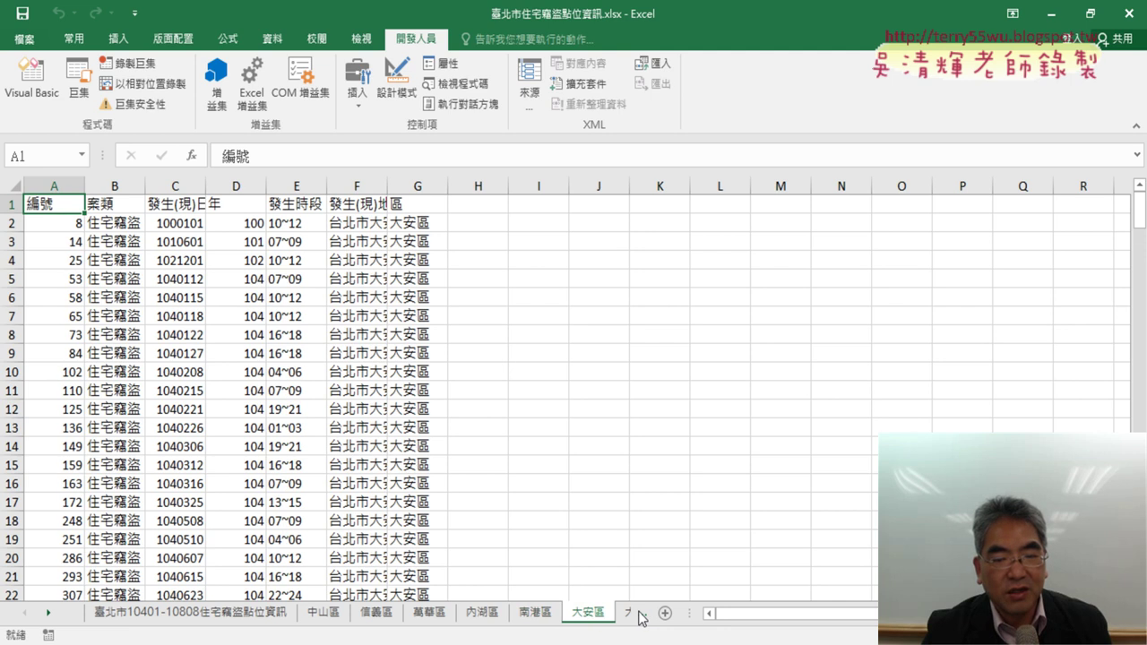
pyautogui.click(630, 613)
# Check the 士林區, 北投區, 中正區, 松山區 and 文山區 district sheets.
pyautogui.moveTo(688, 613); pyautogui.dragTo(817, 610)
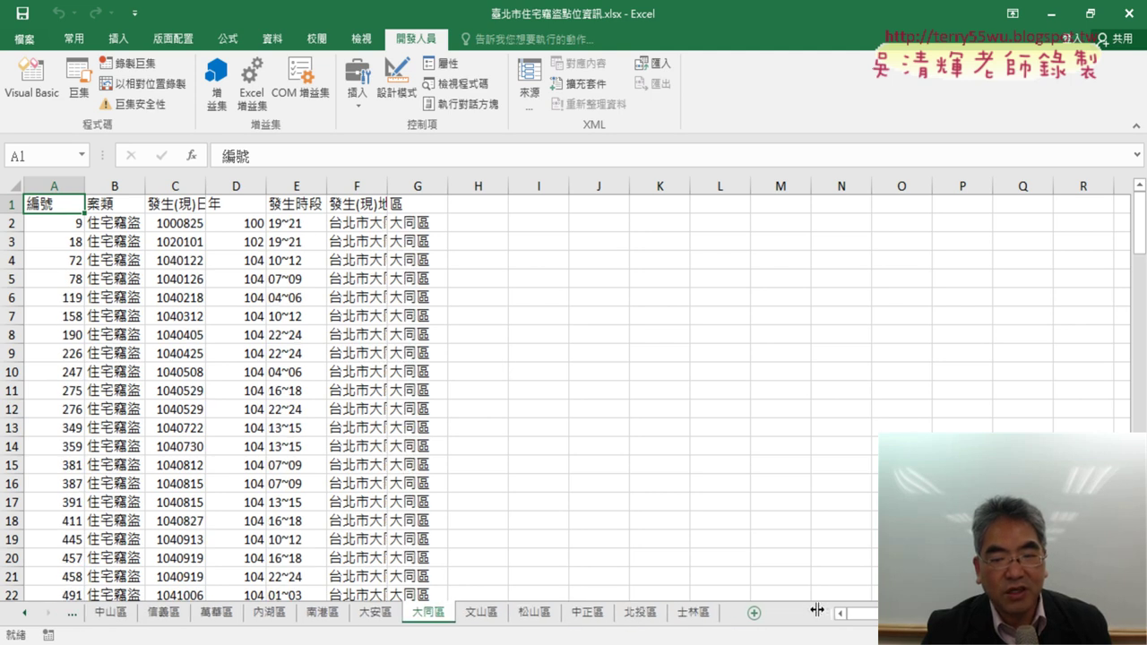
pyautogui.click(695, 613)
pyautogui.click(652, 614)
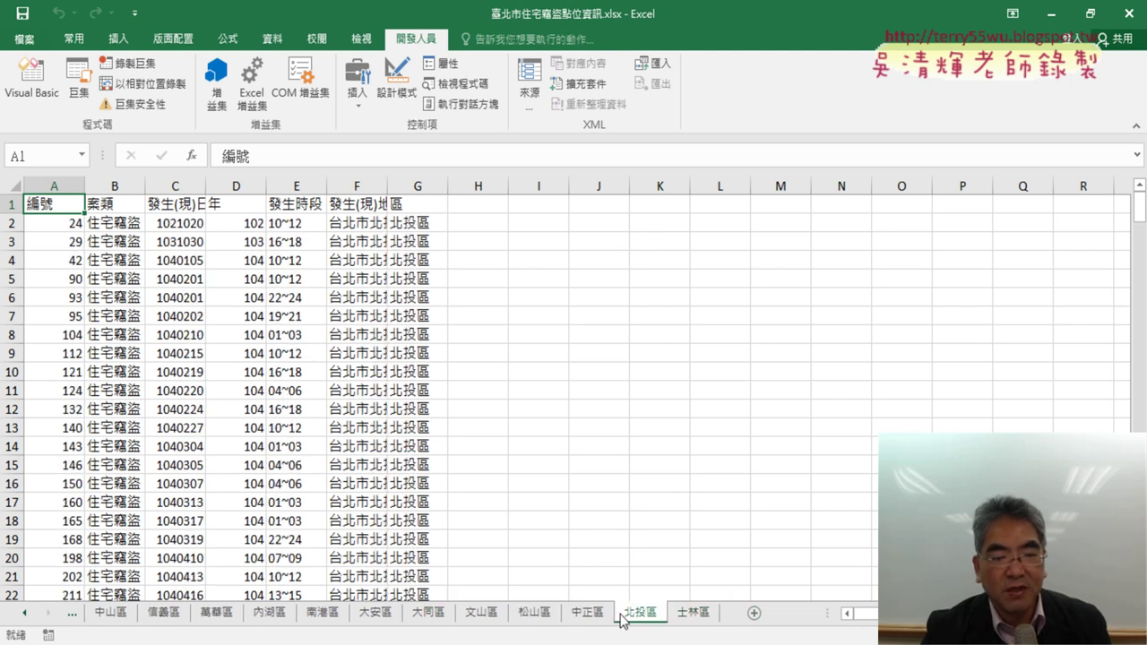
pyautogui.click(597, 614)
pyautogui.click(542, 619)
pyautogui.click(489, 618)
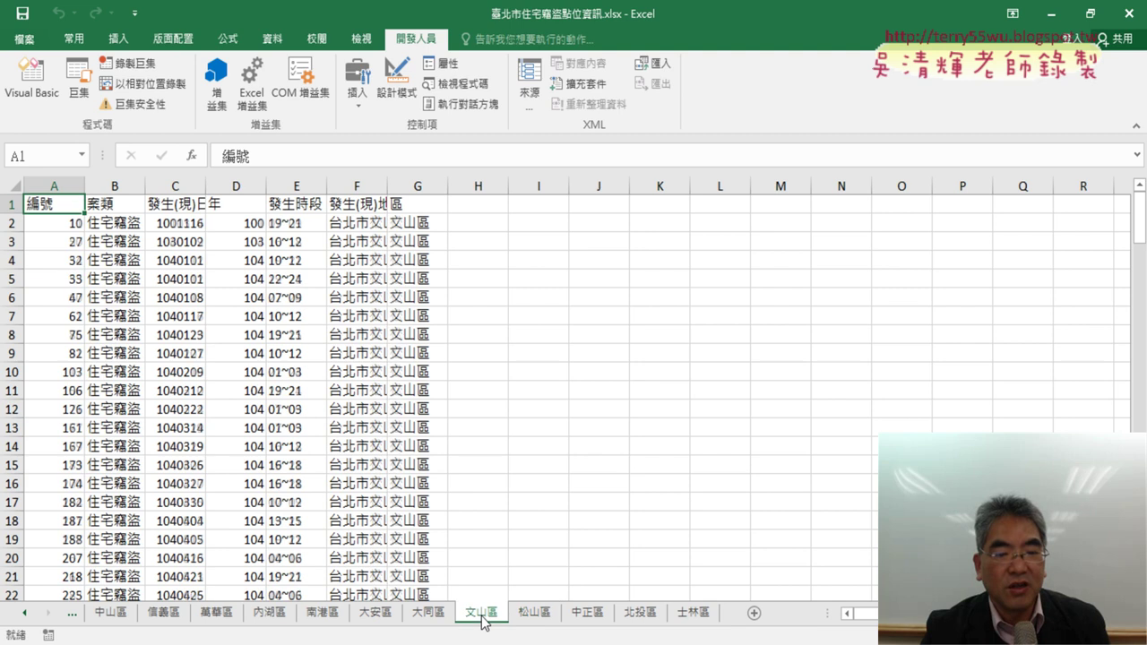
# AutoFit columns A–G on the 文山區 sheet and return to the macro code.
pyautogui.moveTo(55, 186); pyautogui.dragTo(405, 189)
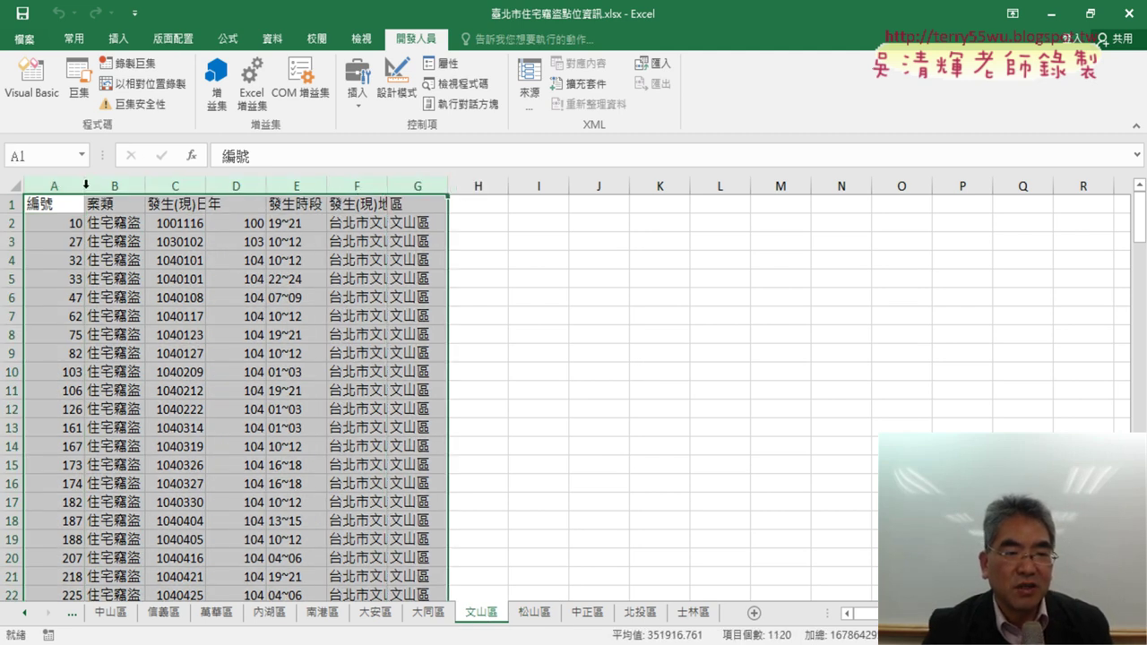
pyautogui.doubleClick(85, 187)
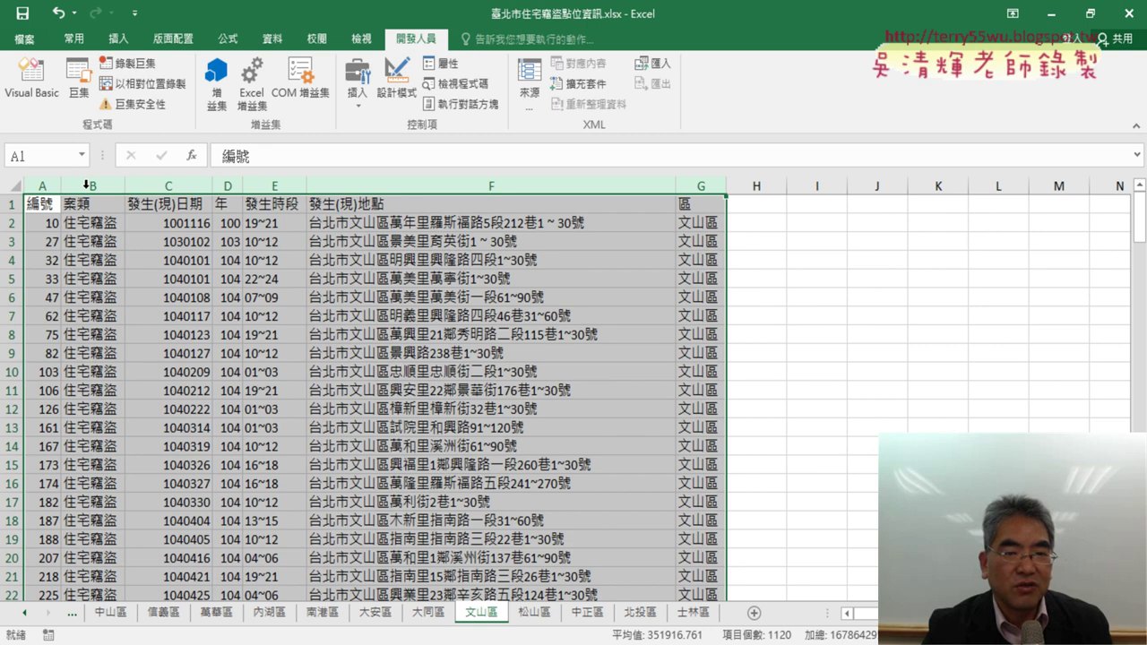
pyautogui.click(31, 81)
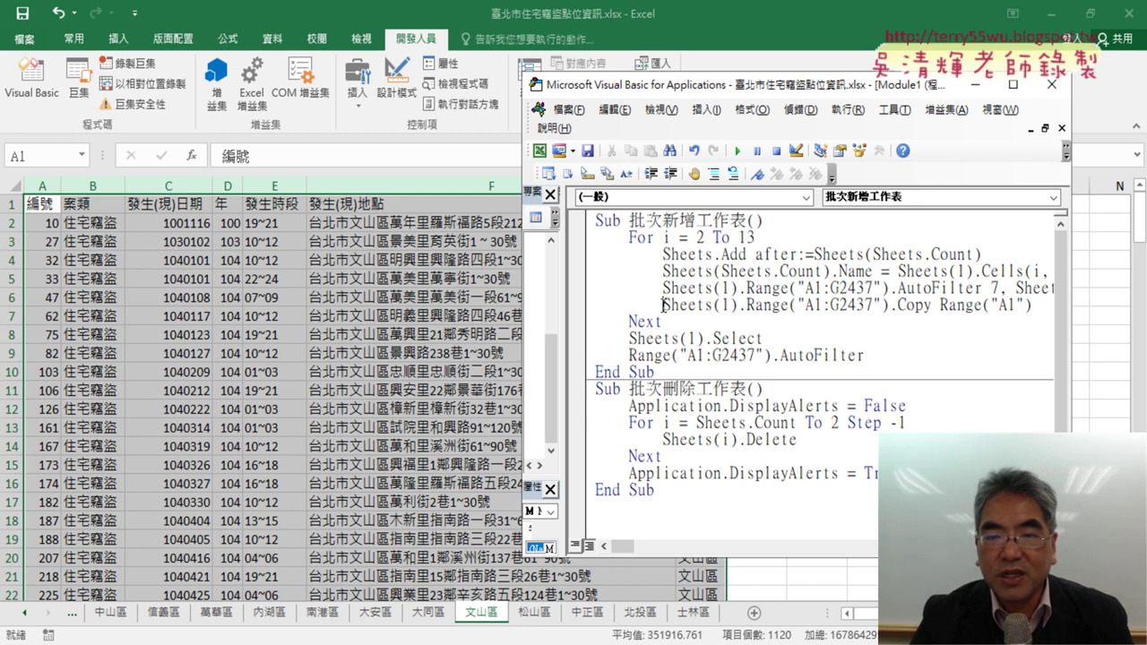
# Add a Columns.AutoFill line right after the .Copy Range("A1") statement in the loop.
pyautogui.click(1044, 305)
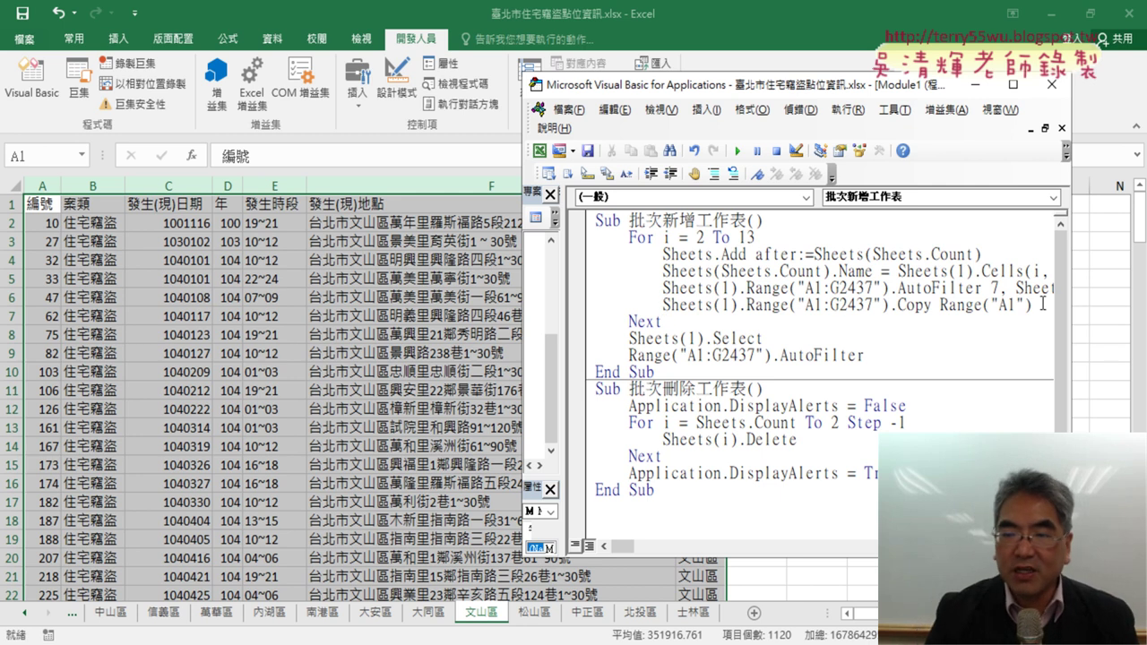
pyautogui.press('Return')
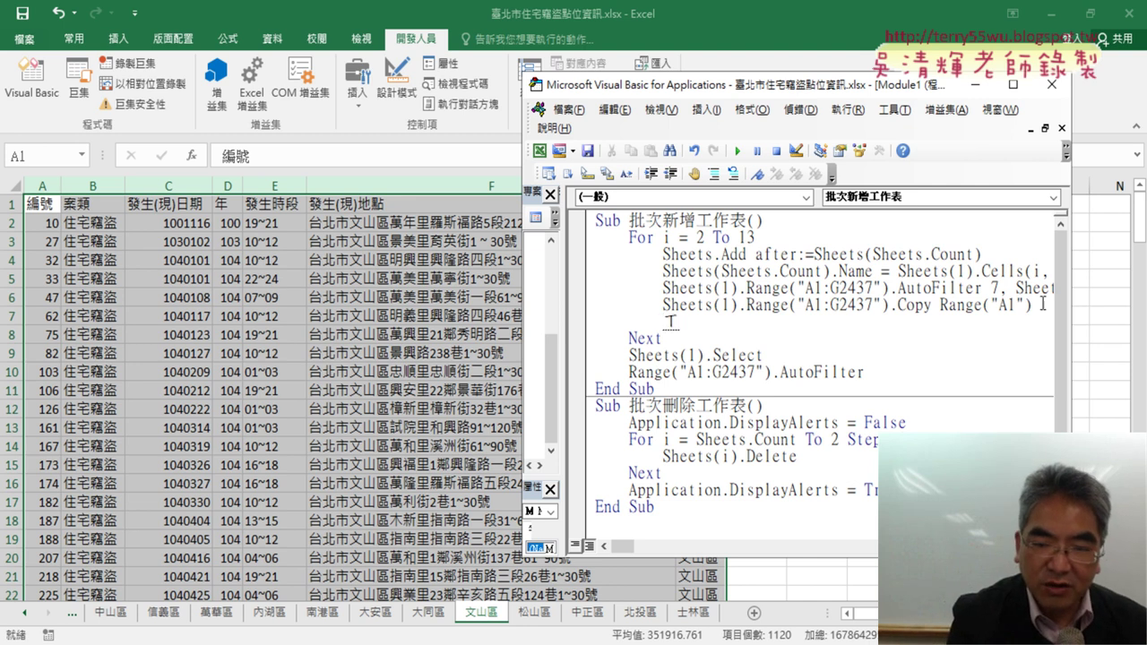
pyautogui.write('c')
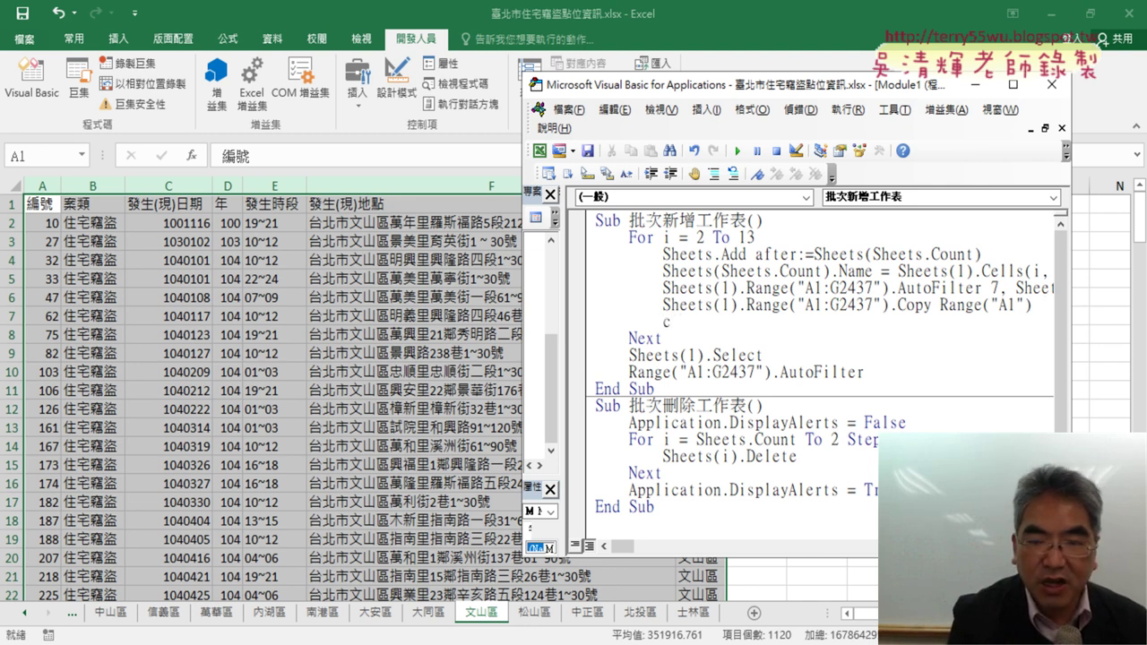
pyautogui.write('olumn')
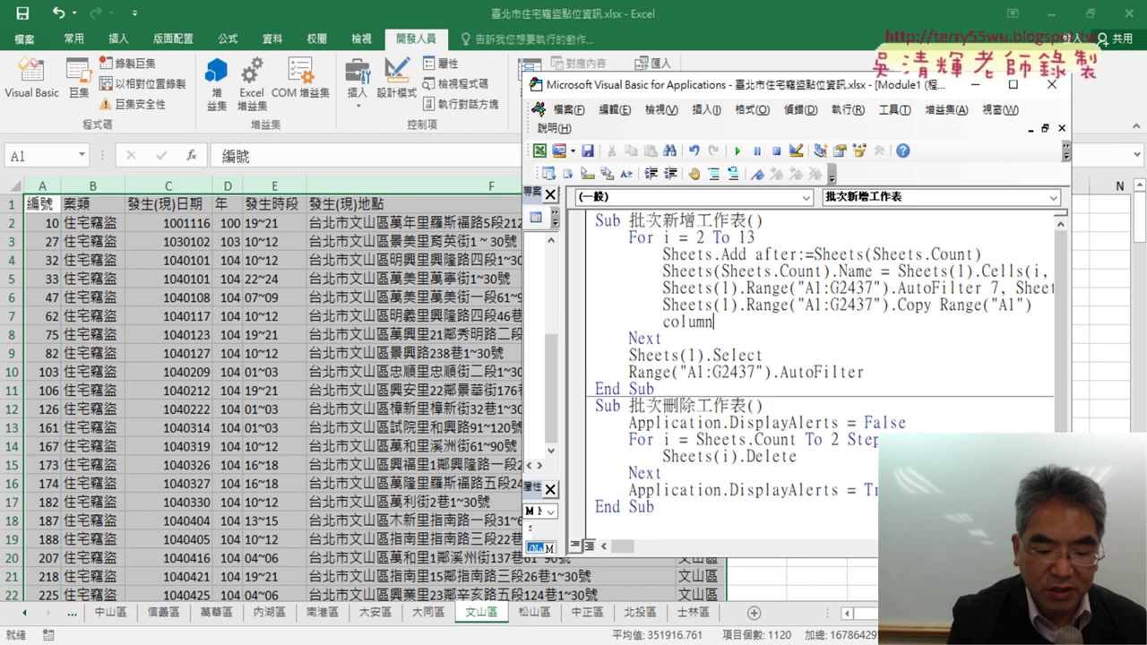
pyautogui.write('s.')
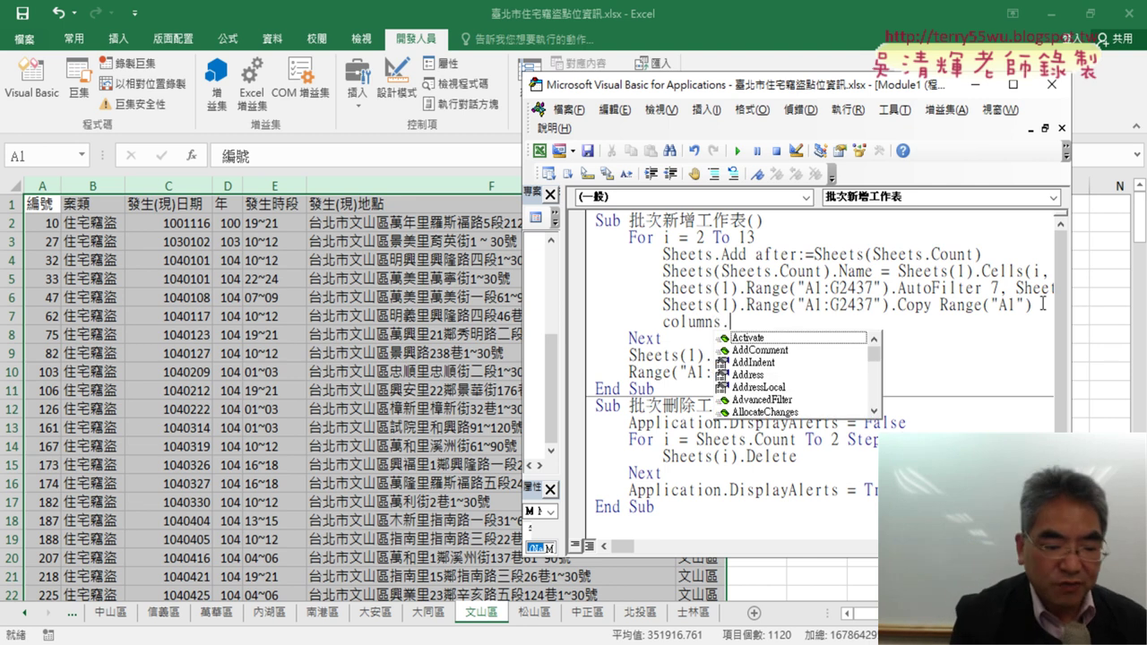
pyautogui.write('au')
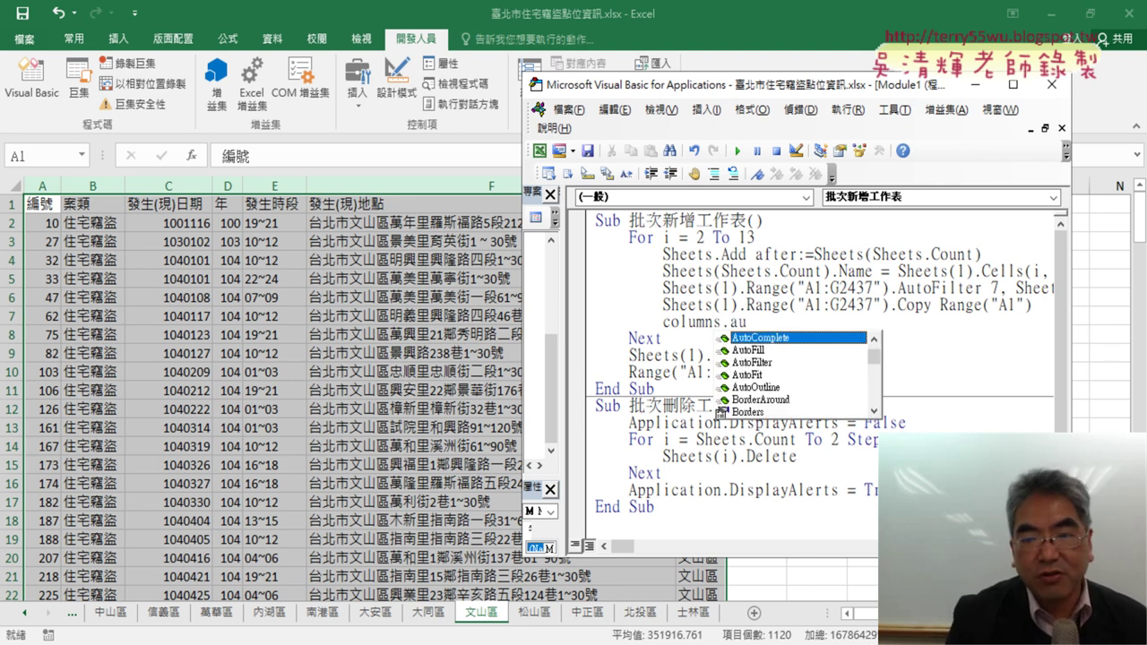
pyautogui.press('Down')
pyautogui.press('space')
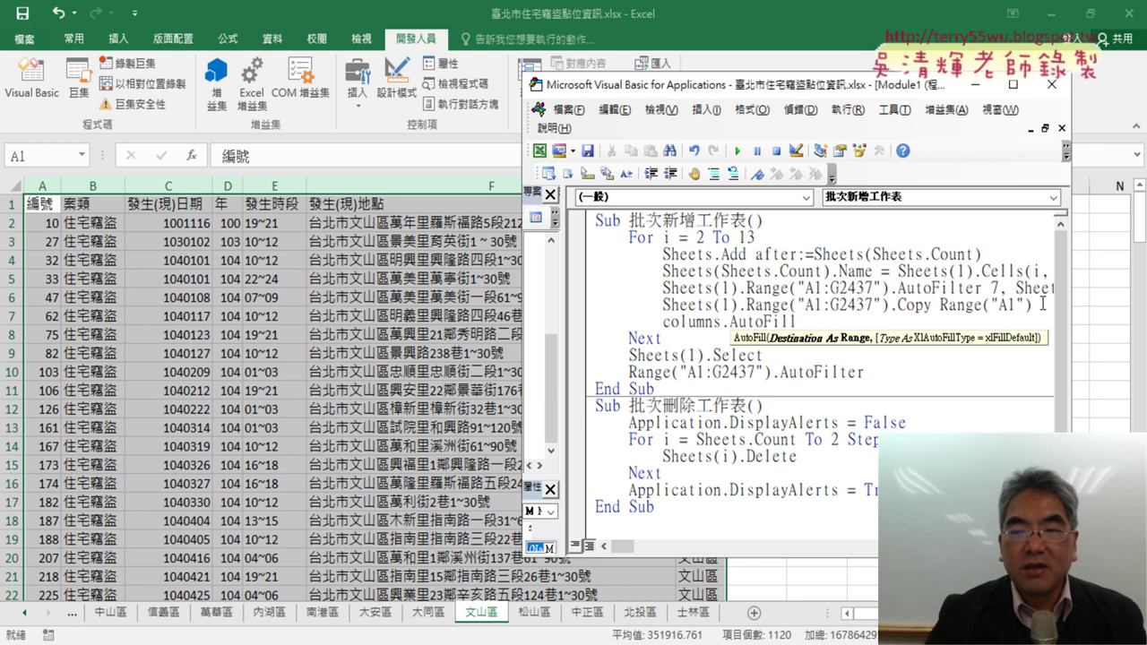
pyautogui.click(878, 400)
# Highlight the new Columns.AutoFill text and Sheets.Count in the deletion loop.
pyautogui.moveTo(798, 322); pyautogui.dragTo(674, 324)
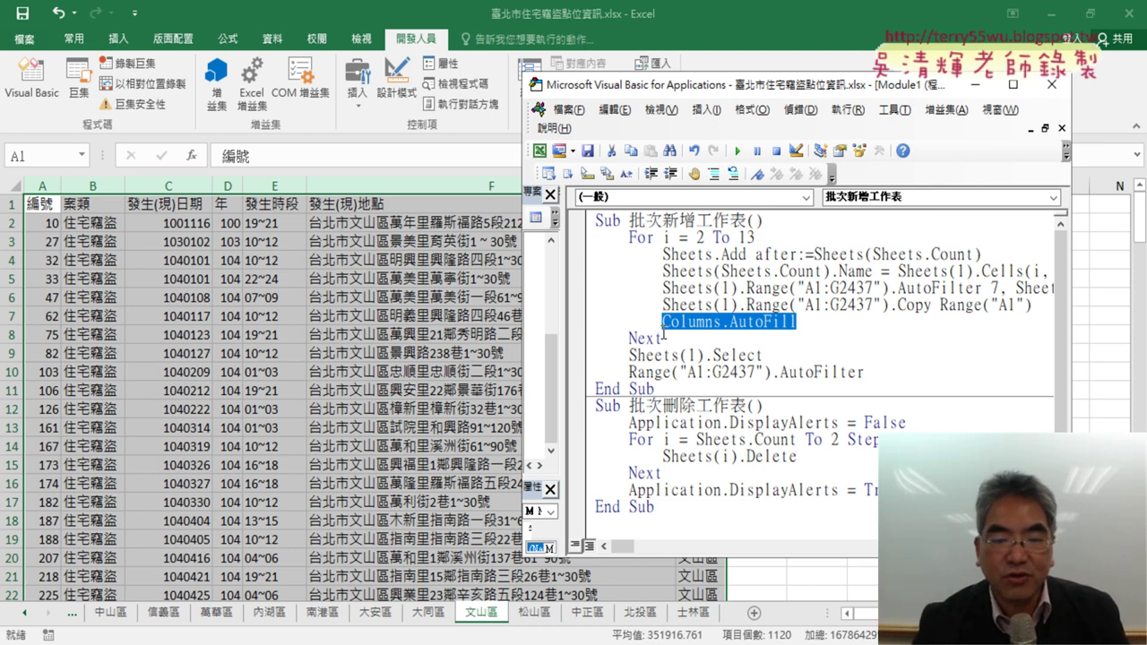
pyautogui.click(698, 439)
pyautogui.moveTo(696, 439); pyautogui.dragTo(796, 439)
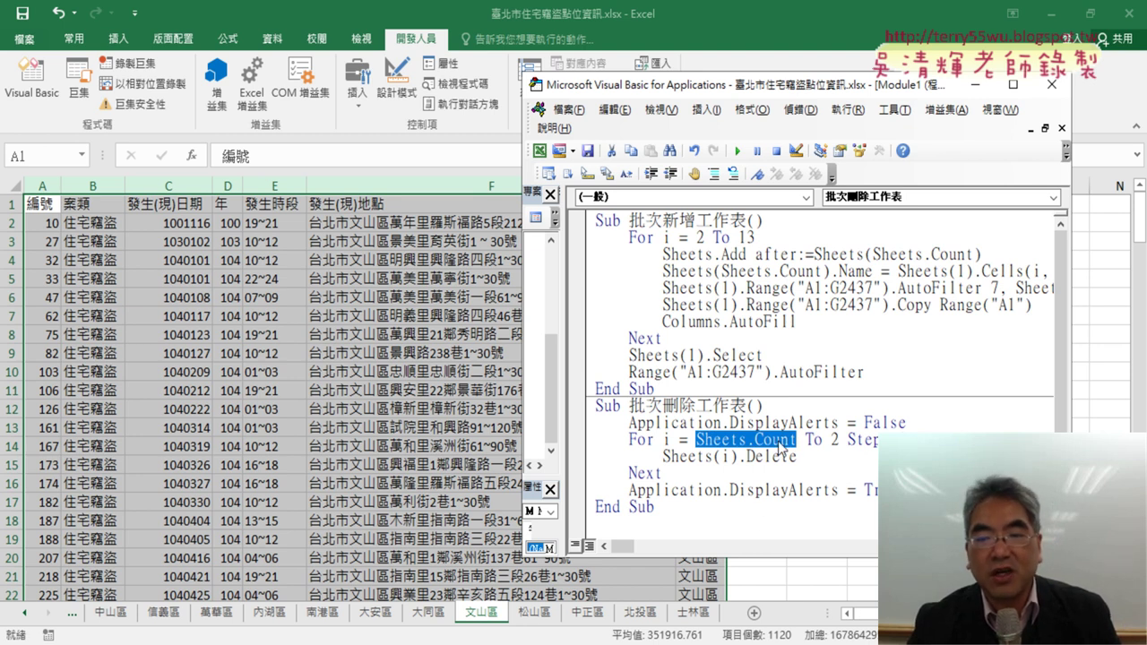
# Run 批次刪除工作表 to delete the district sheets and breakpoint the Columns.AutoFill line.
pyautogui.click(780, 448)
pyautogui.click(740, 153)
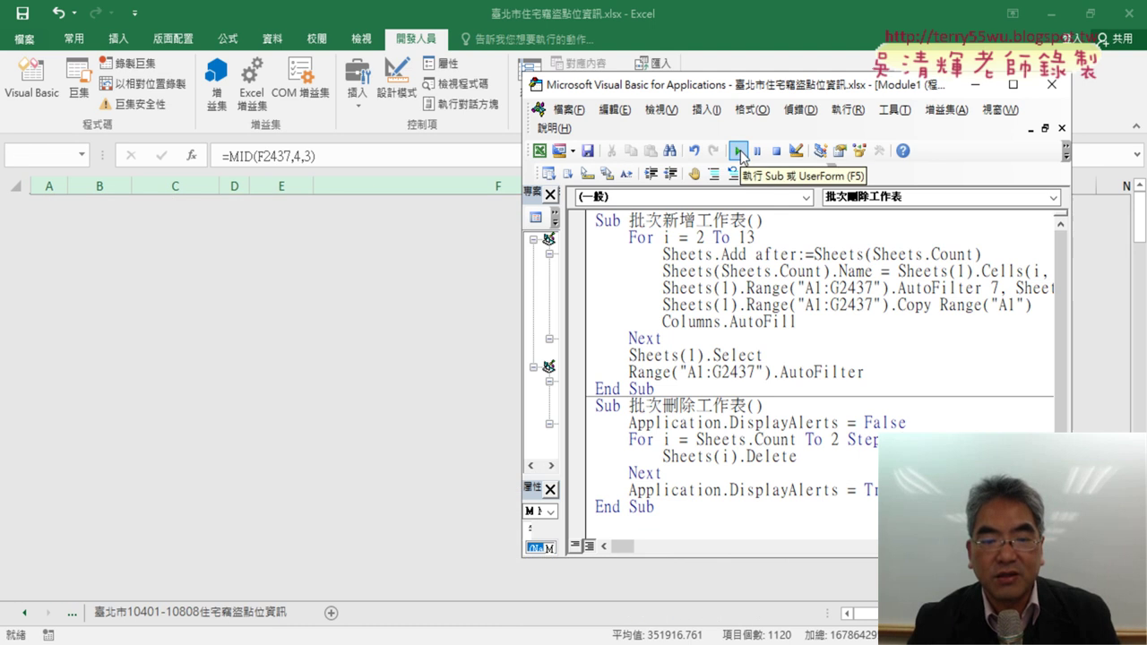
pyautogui.click(578, 322)
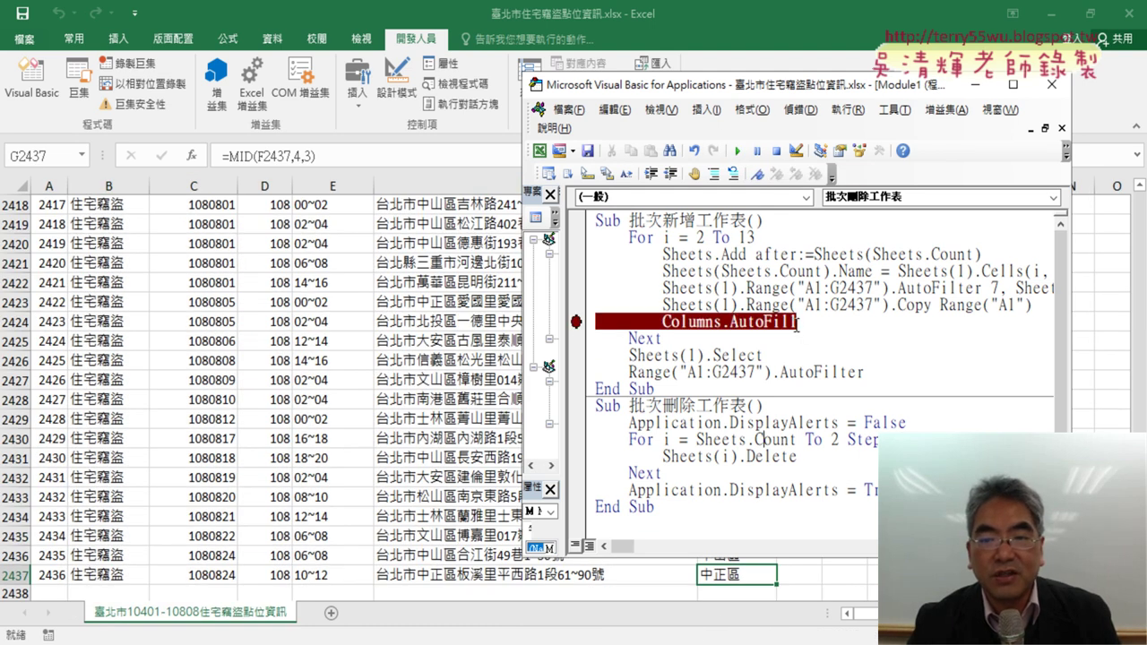
# Test-run 批次新增工作表 and dismiss its 'argument not optional' compile error on AutoFill.
pyautogui.click(738, 152)
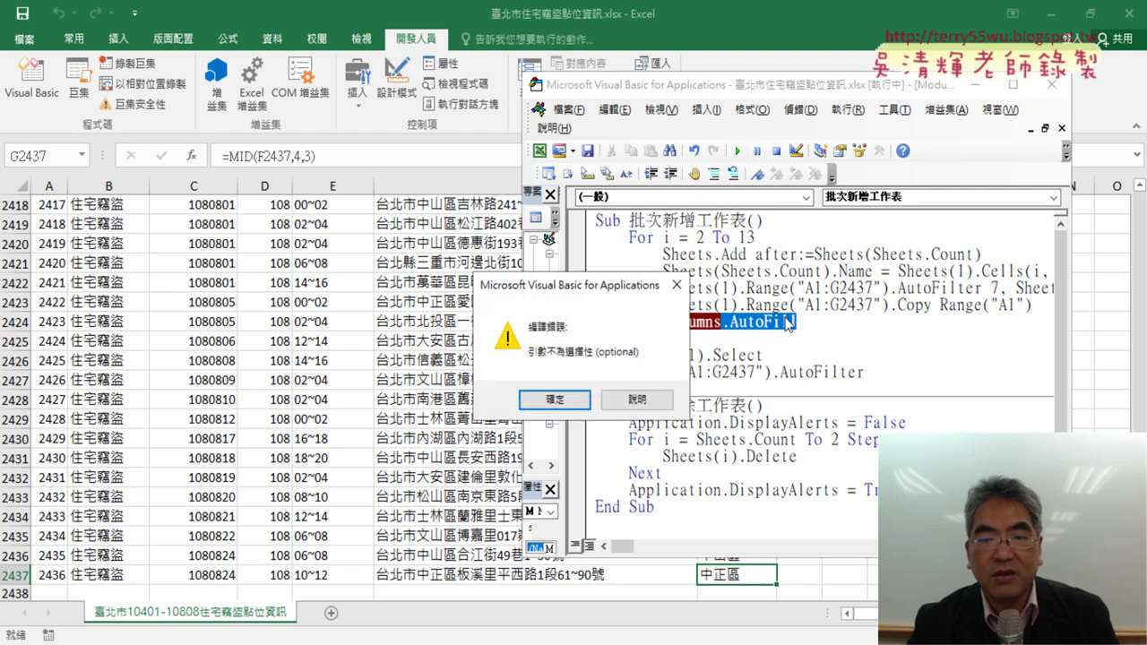
pyautogui.click(556, 399)
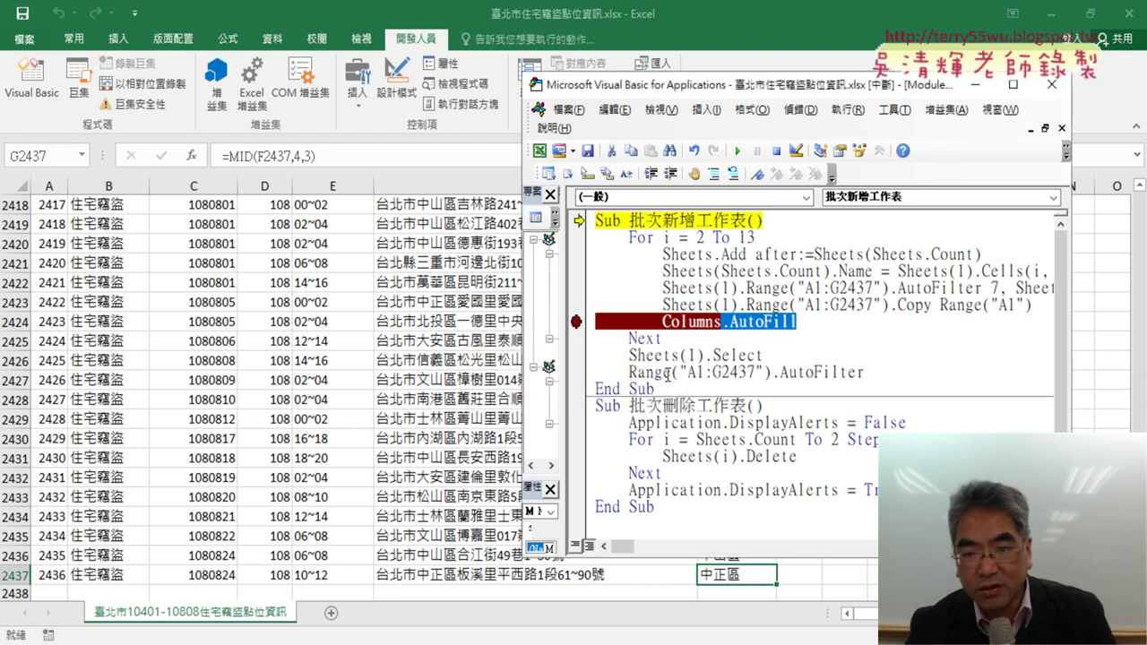
pyautogui.click(699, 321)
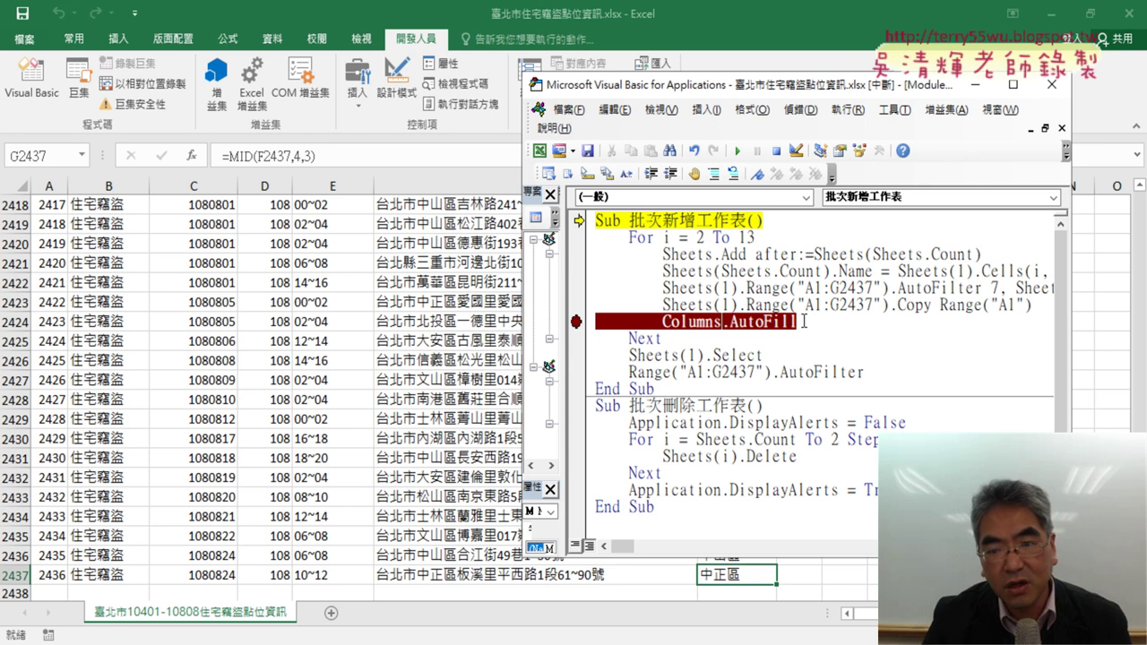
# Replace AutoFill with Columns.AutoFit after the copy step, keeping the breakpoint on that line.
pyautogui.press('Delete')
pyautogui.press('Delete')
pyautogui.press('Delete')
pyautogui.press('Delete')
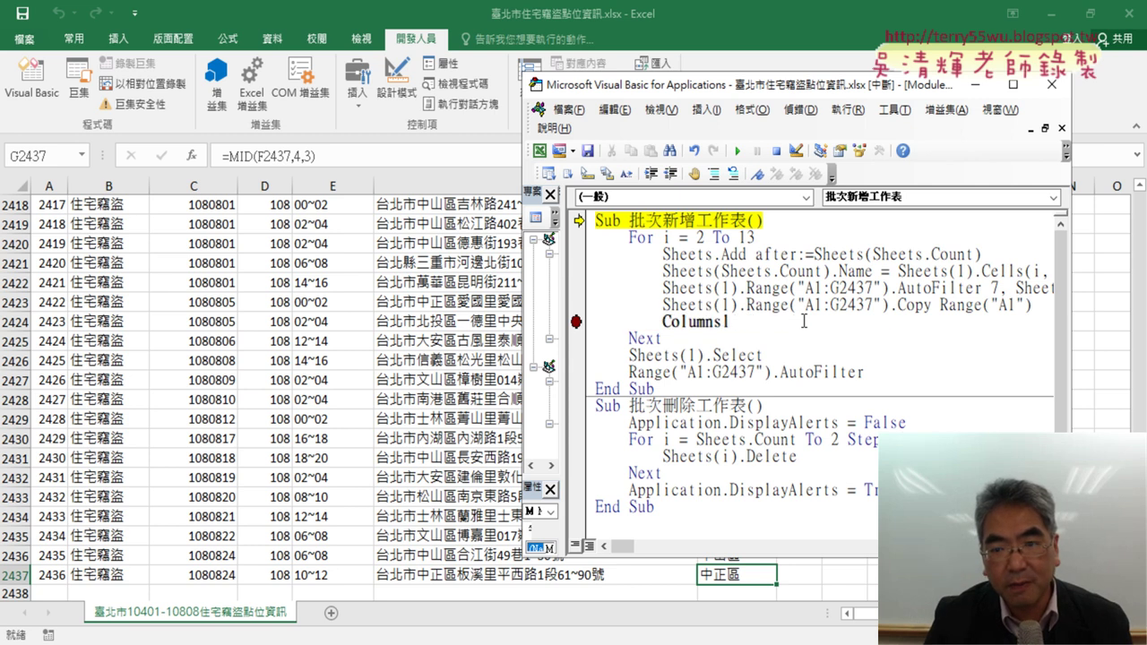
pyautogui.write('.')
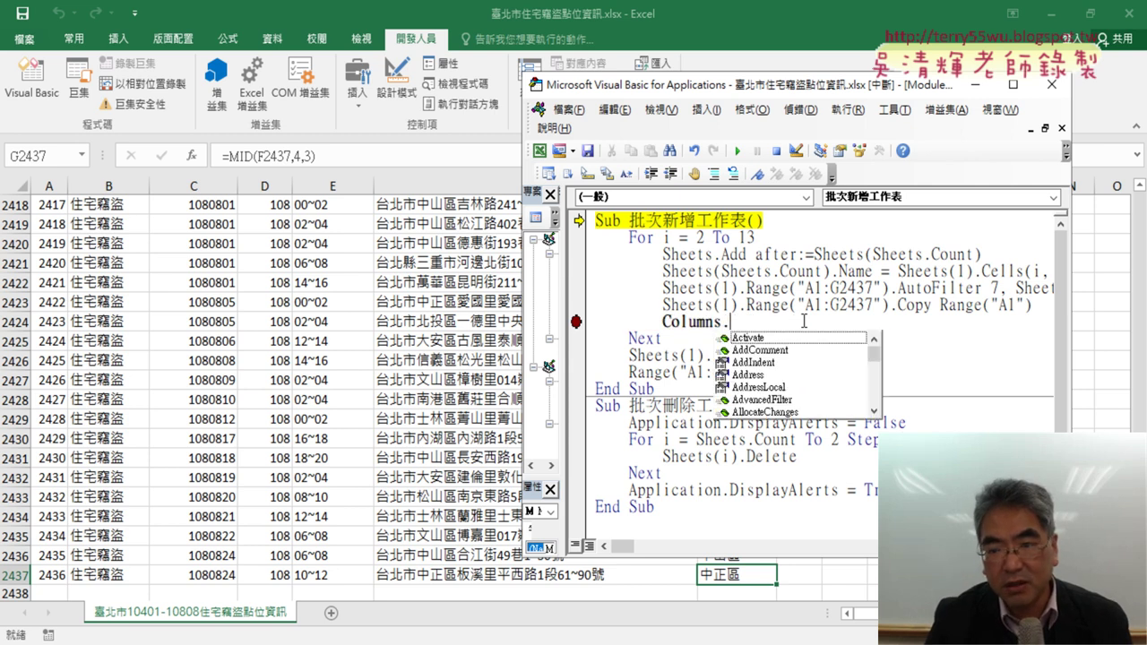
pyautogui.write('a')
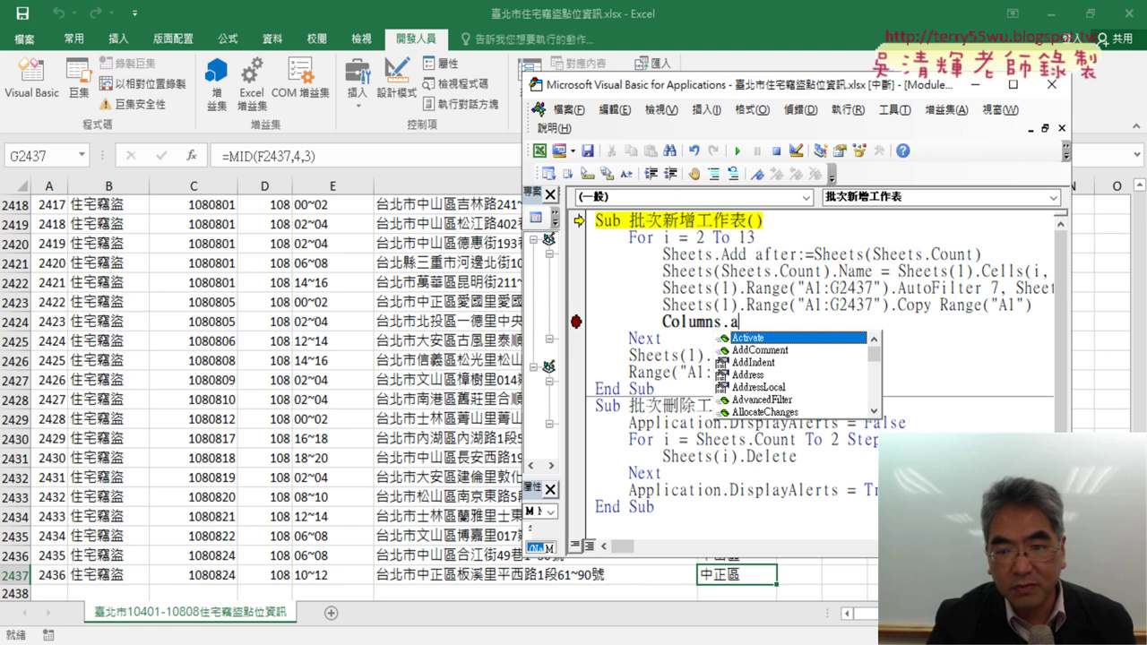
pyautogui.write('u')
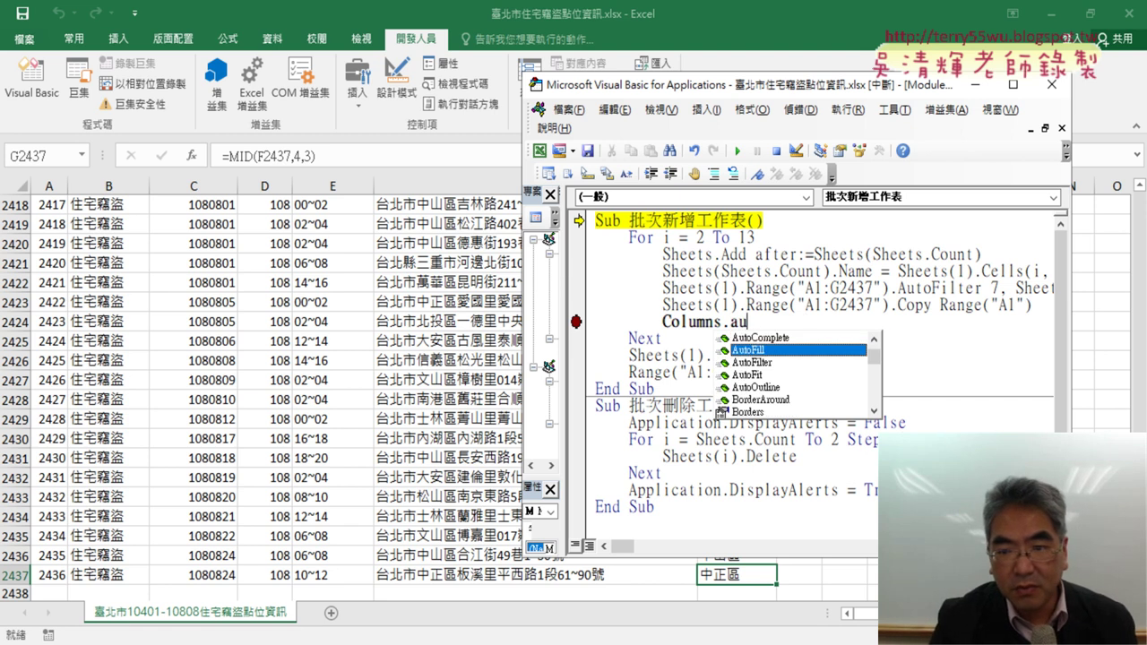
pyautogui.press('Down')
pyautogui.press('Down')
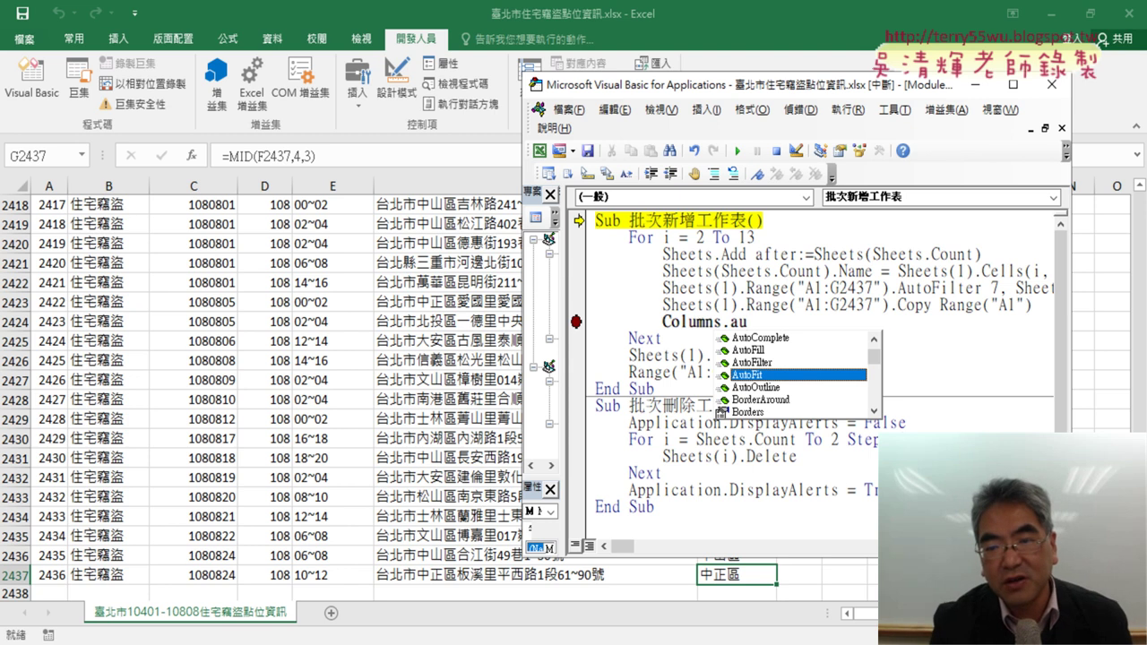
pyautogui.press('Tab')
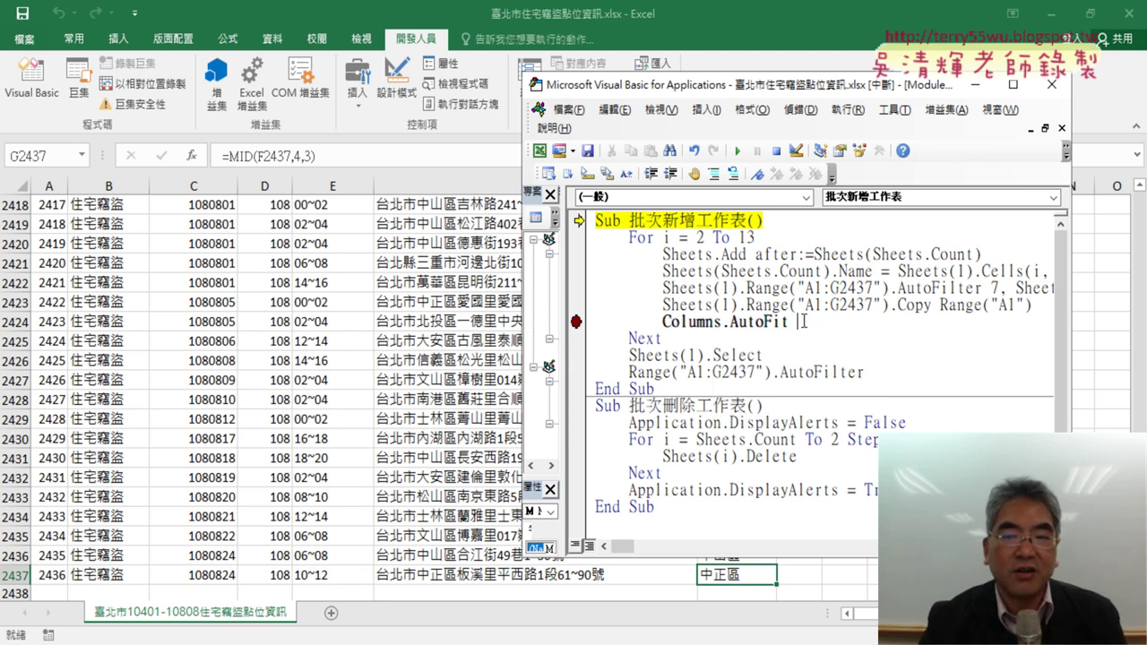
pyautogui.press('Down')
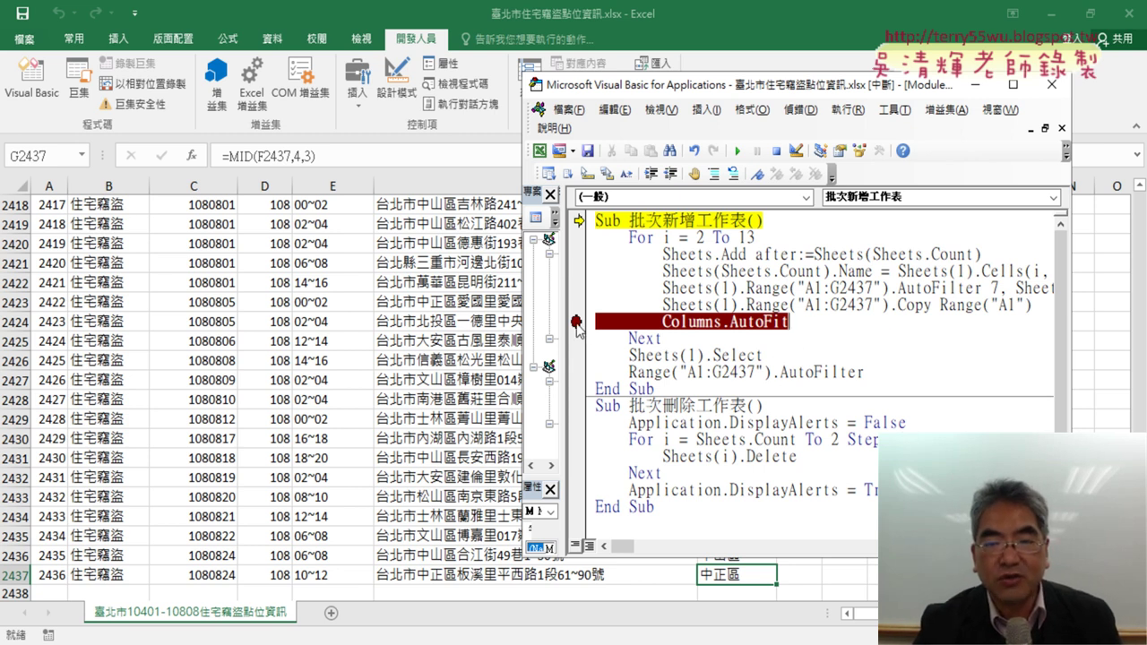
pyautogui.click(576, 324)
pyautogui.click(576, 324)
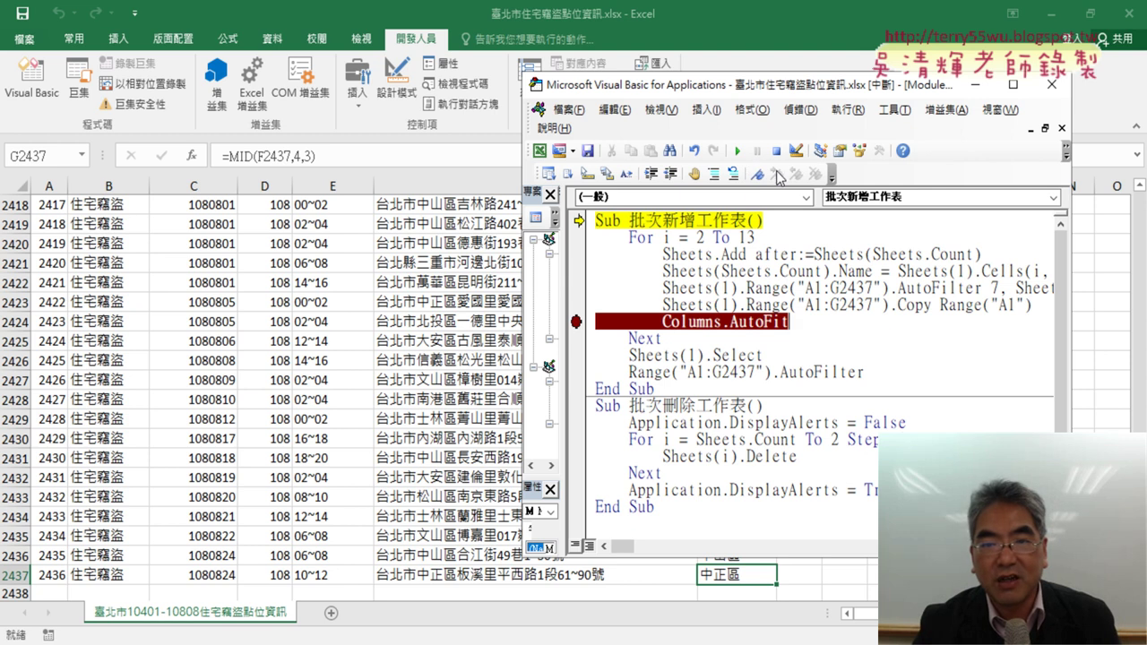
# Run 批次新增工作表 to the breakpoint, step over AutoFit, and inspect the widened 中山區 sheet.
pyautogui.click(739, 152)
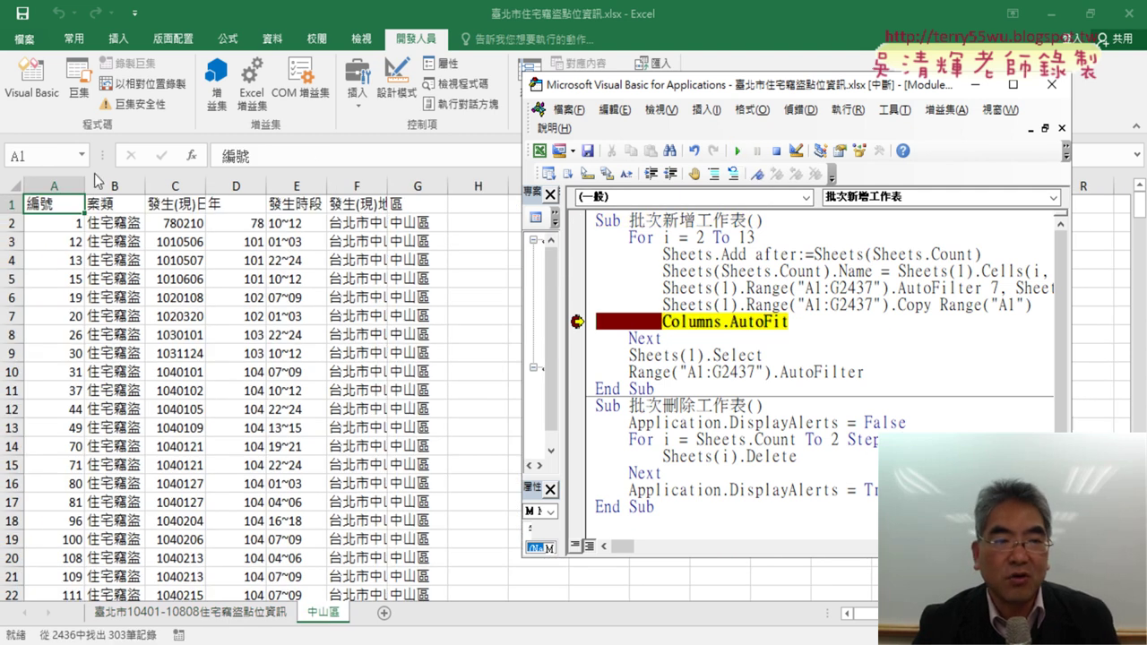
pyautogui.doubleClick(905, 307)
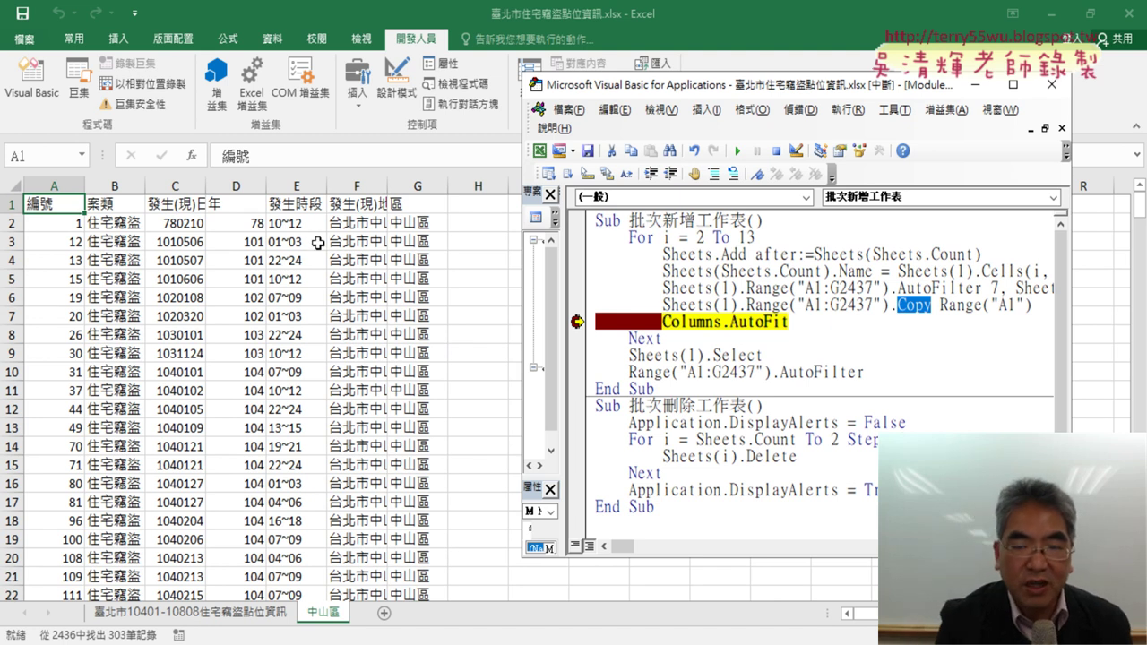
pyautogui.press('F8')
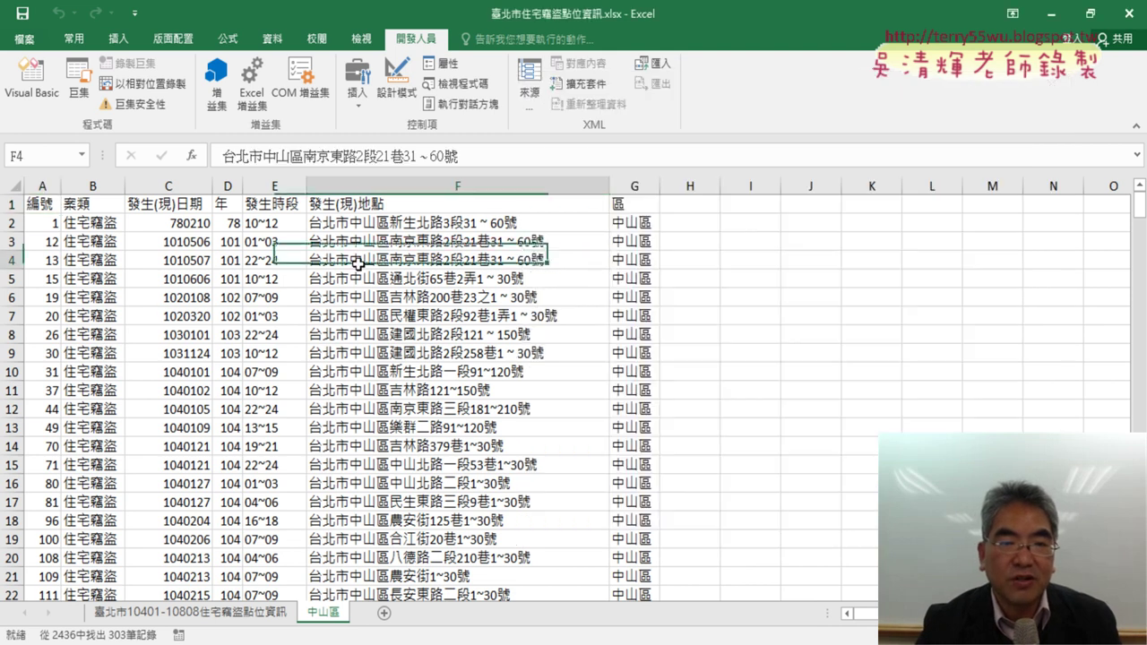
pyautogui.click(358, 263)
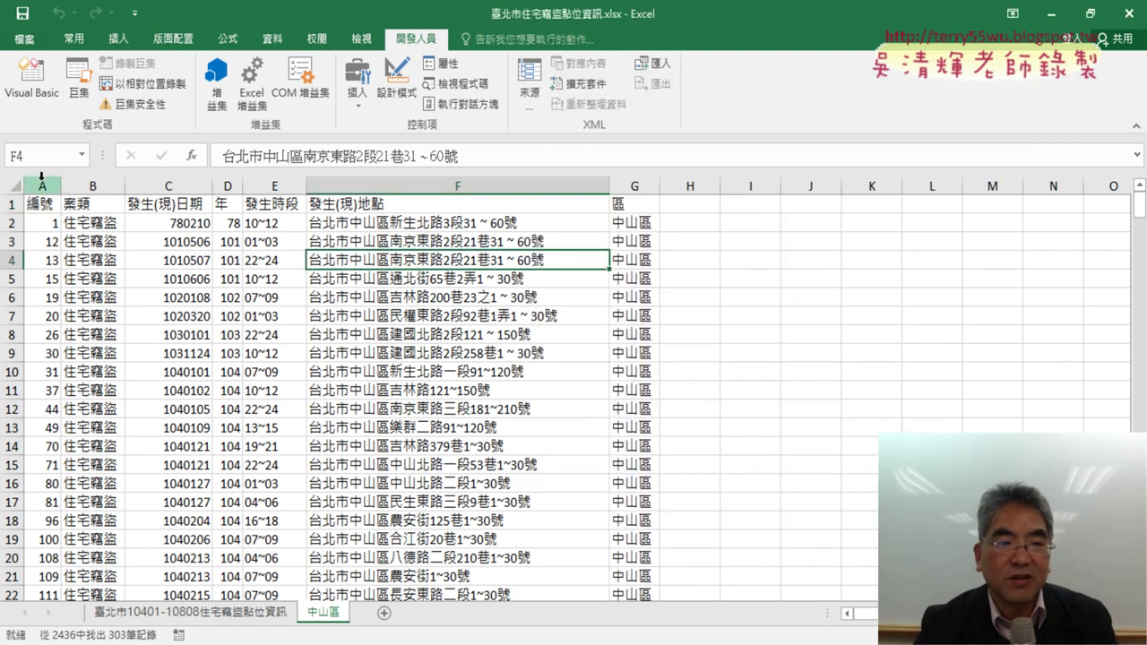
pyautogui.click(31, 79)
pyautogui.moveTo(684, 92)
pyautogui.mouseDown()
pyautogui.moveTo(851, 94)
pyautogui.moveTo(781, 85)
pyautogui.mouseUp()
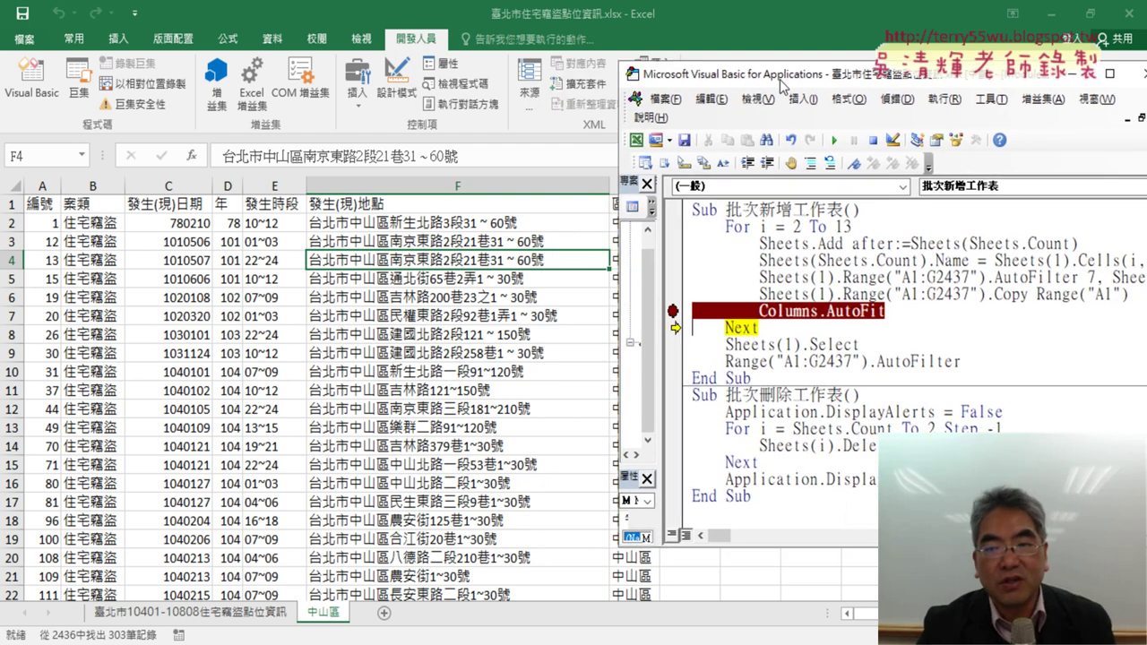
# Remove the Columns.AutoFit breakpoint and run the macro to completion for all districts.
pyautogui.moveTo(888, 311); pyautogui.dragTo(778, 311)
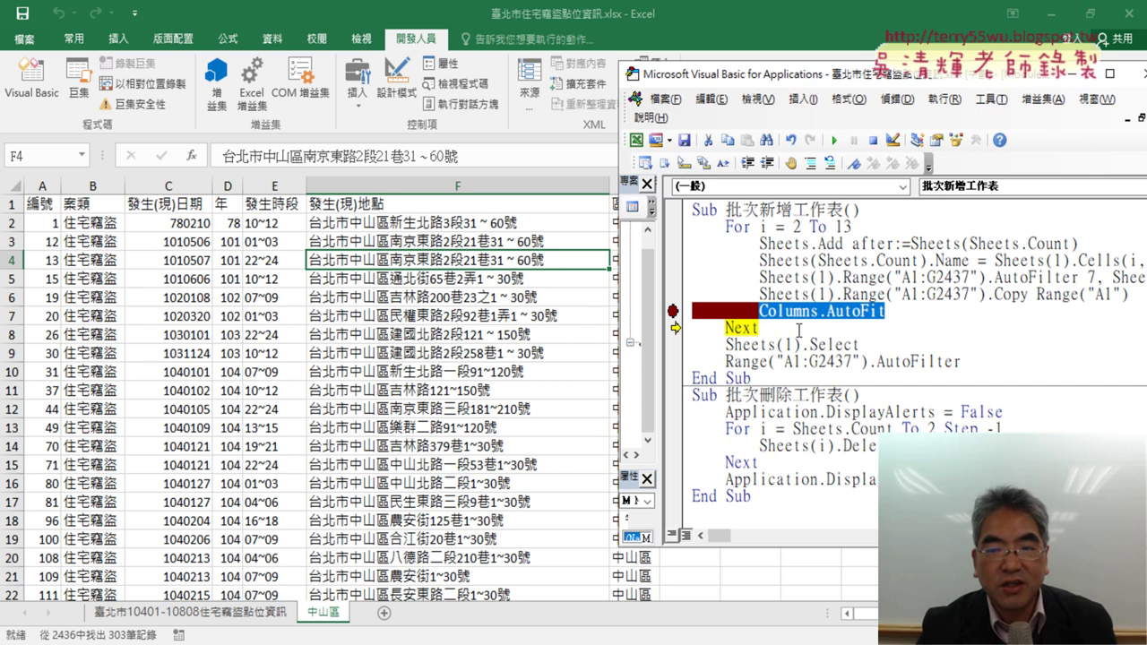
pyautogui.click(762, 327)
pyautogui.click(835, 141)
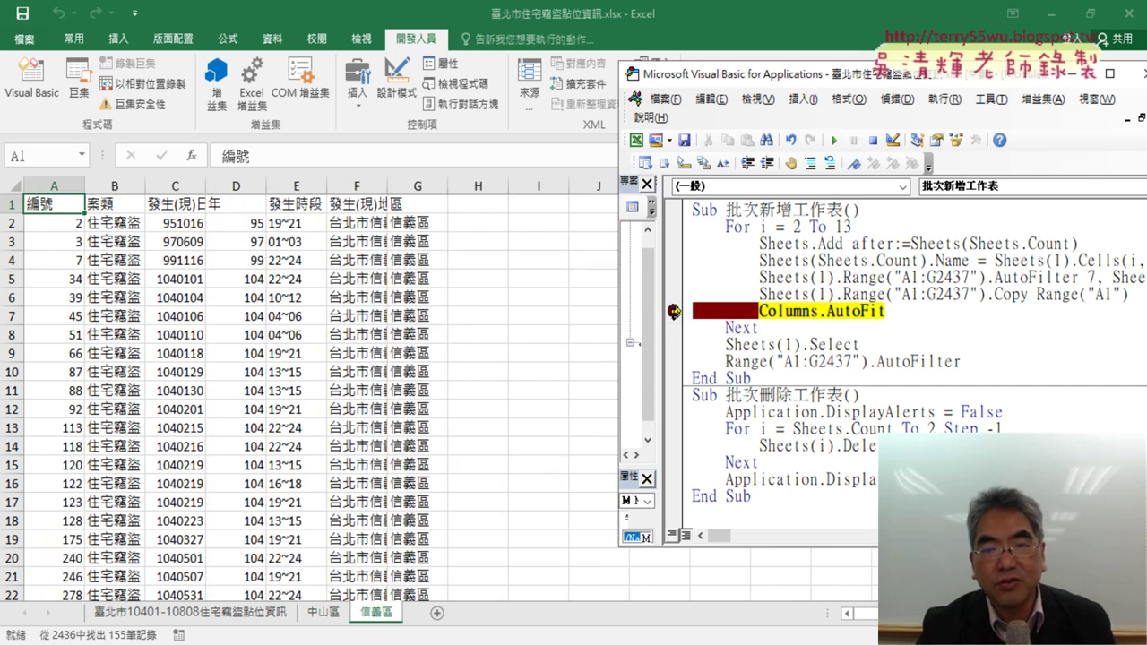
pyautogui.click(674, 311)
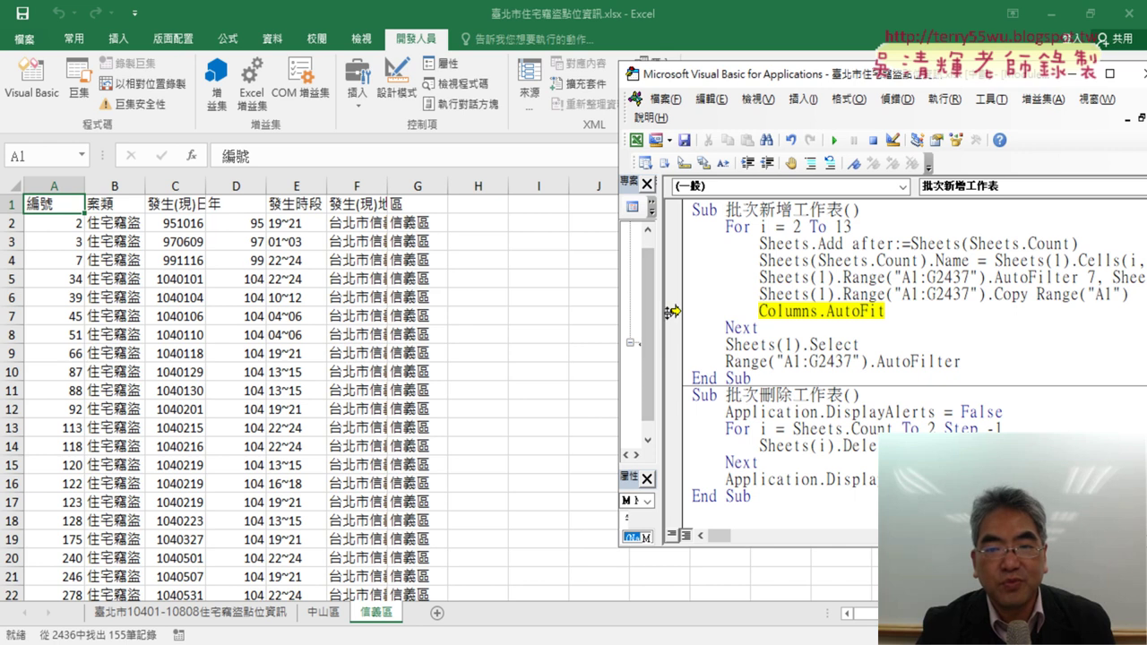
pyautogui.click(833, 141)
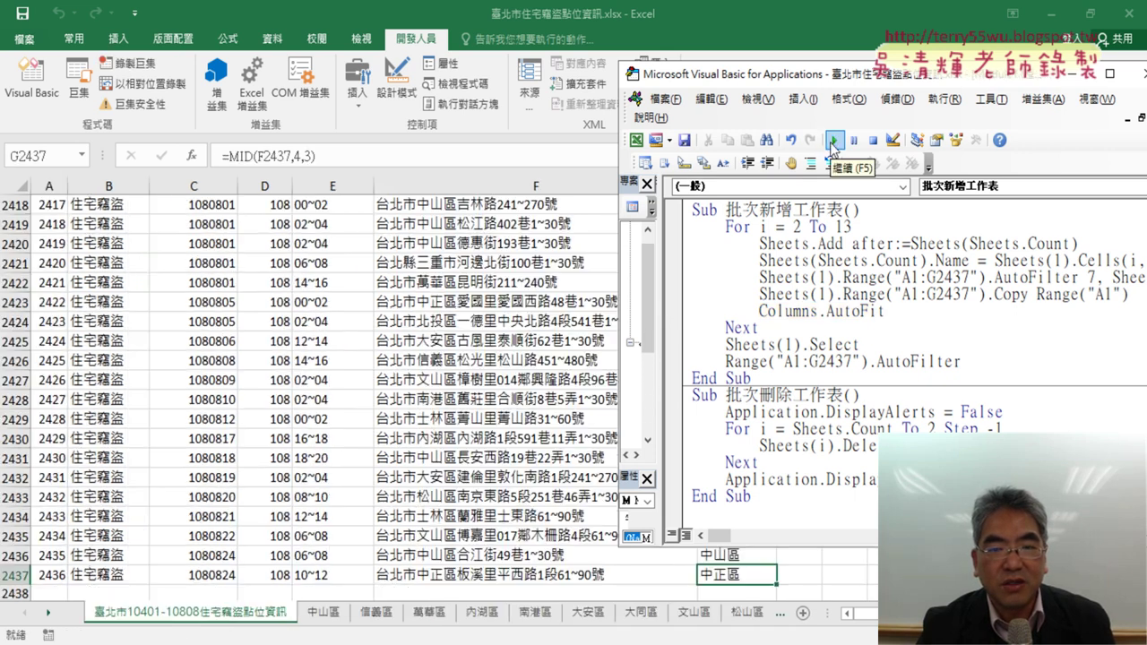
# Review the 中山區, 信義區, 萬華區, 內湖區 and 南港區 sheets, then reopen the VBA editor.
pyautogui.click(333, 617)
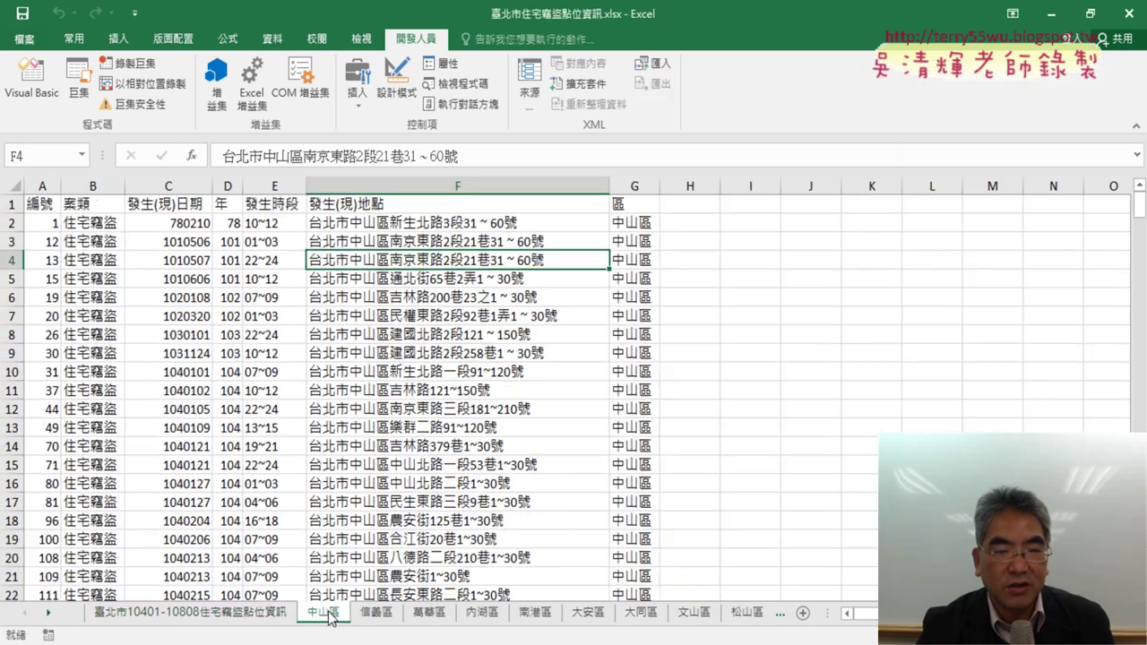
pyautogui.click(375, 613)
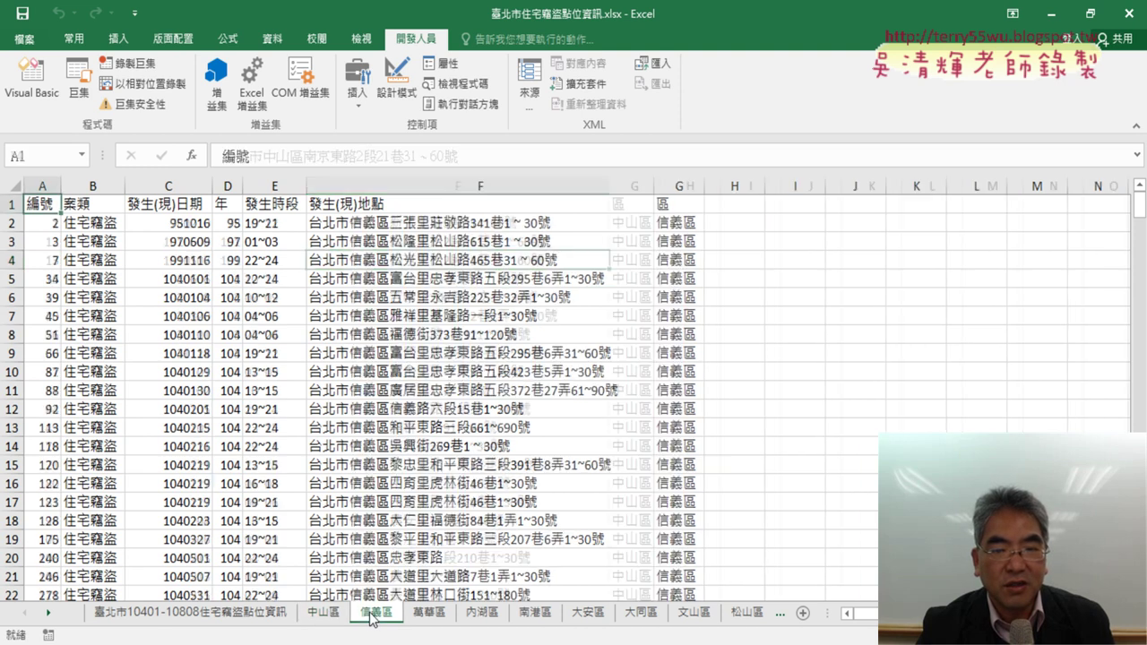
pyautogui.click(431, 617)
pyautogui.click(481, 615)
pyautogui.click(535, 615)
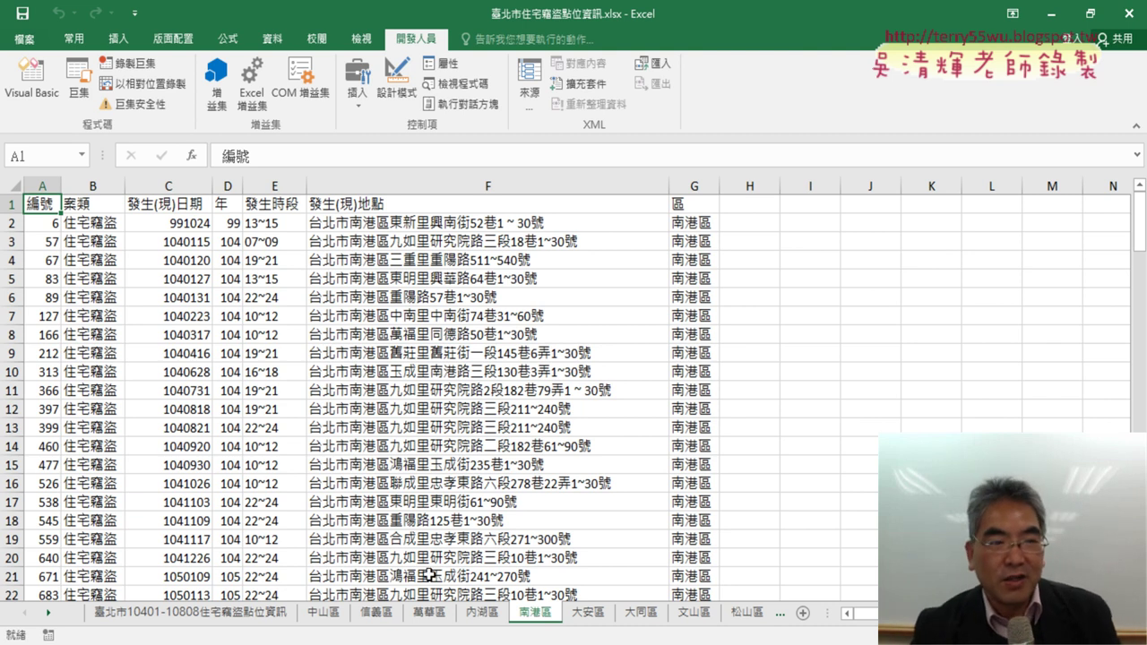
pyautogui.click(32, 76)
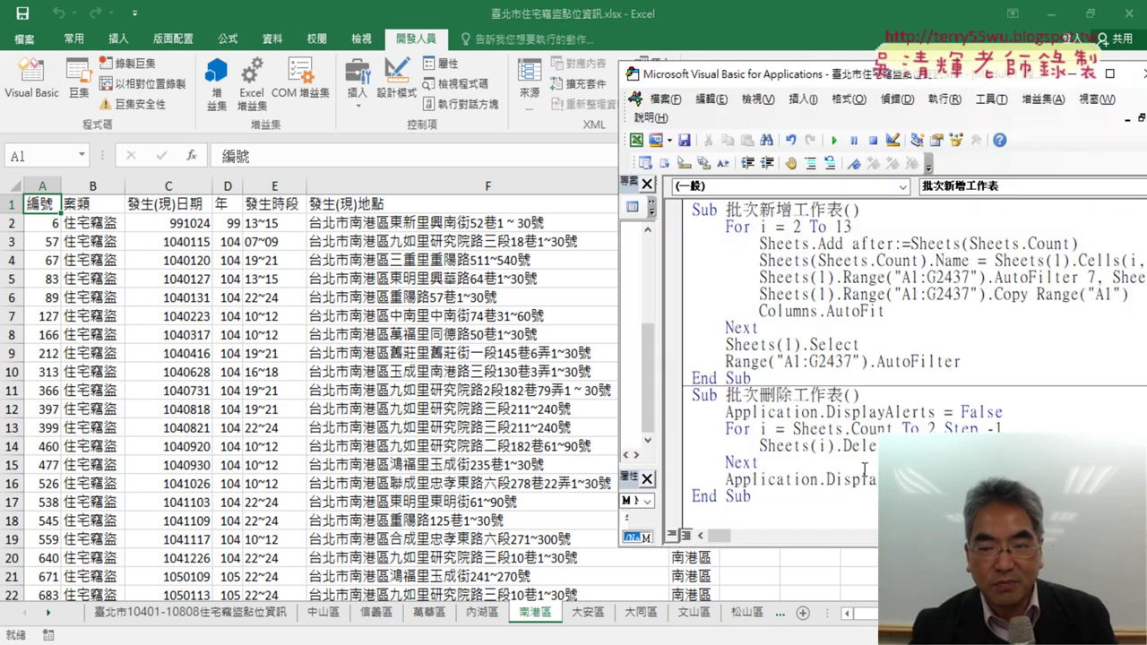
# Run 批次刪除工作表 to delete all district sheets and return to the worksheet.
pyautogui.click(864, 469)
pyautogui.click(833, 139)
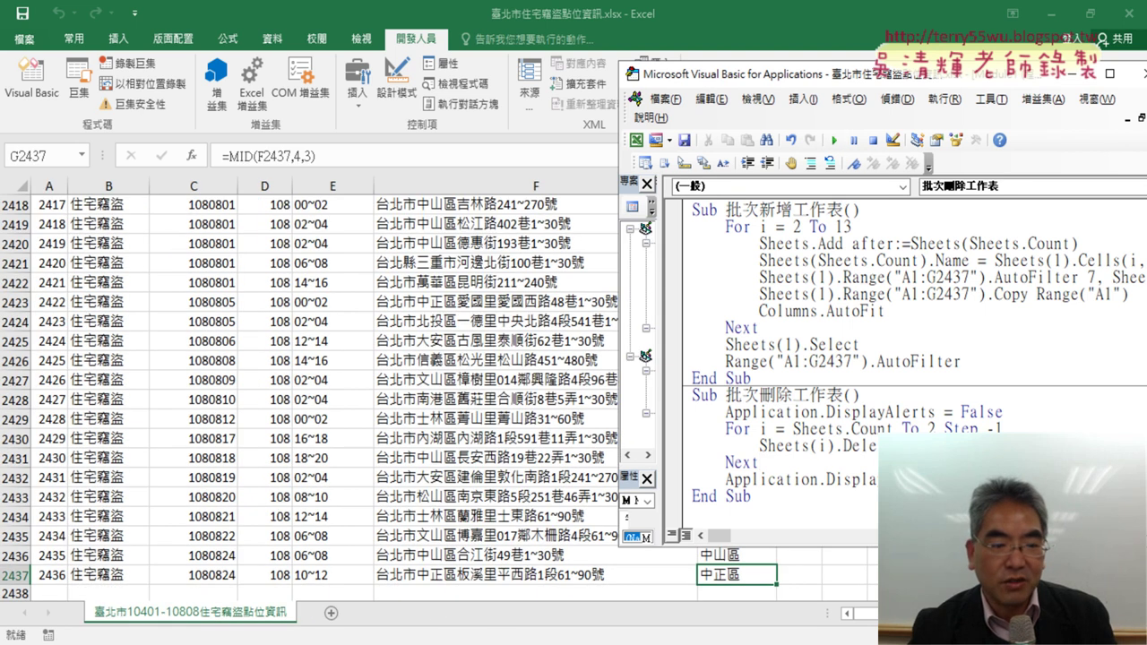
pyautogui.click(170, 625)
# Scroll back to row 1 and switch to the 326班級成績查詢.xlsm workbook.
pyautogui.scroll(6, 783, 324)
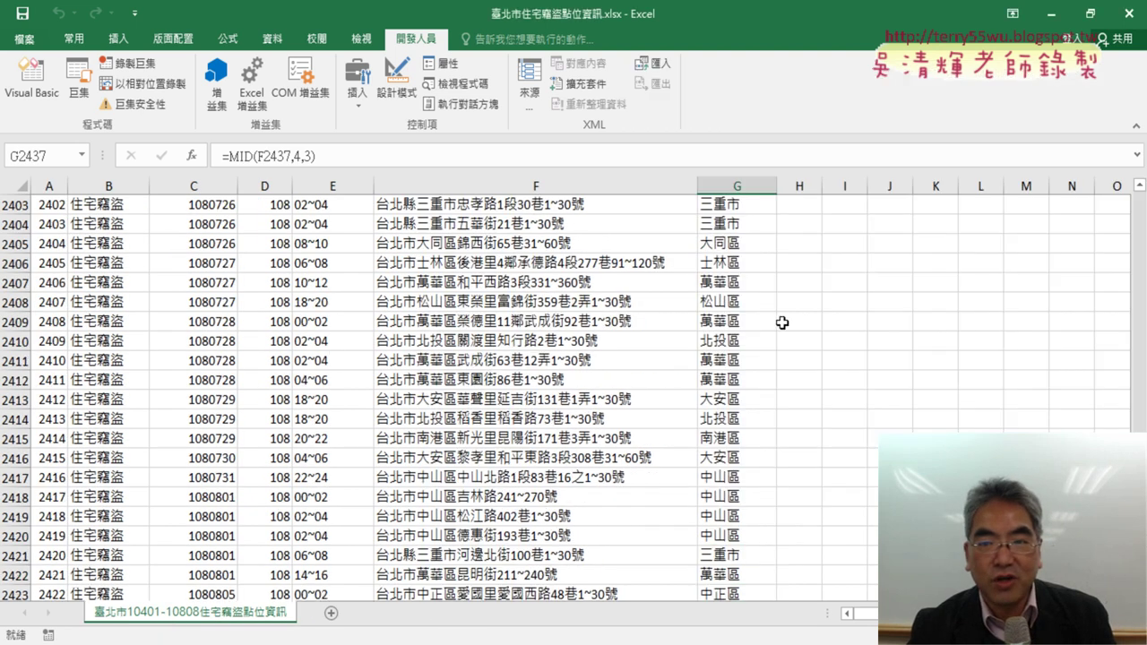
pyautogui.scroll(2, 1102, 370)
pyautogui.scroll(9, 1103, 370)
pyautogui.scroll(20, 1103, 370)
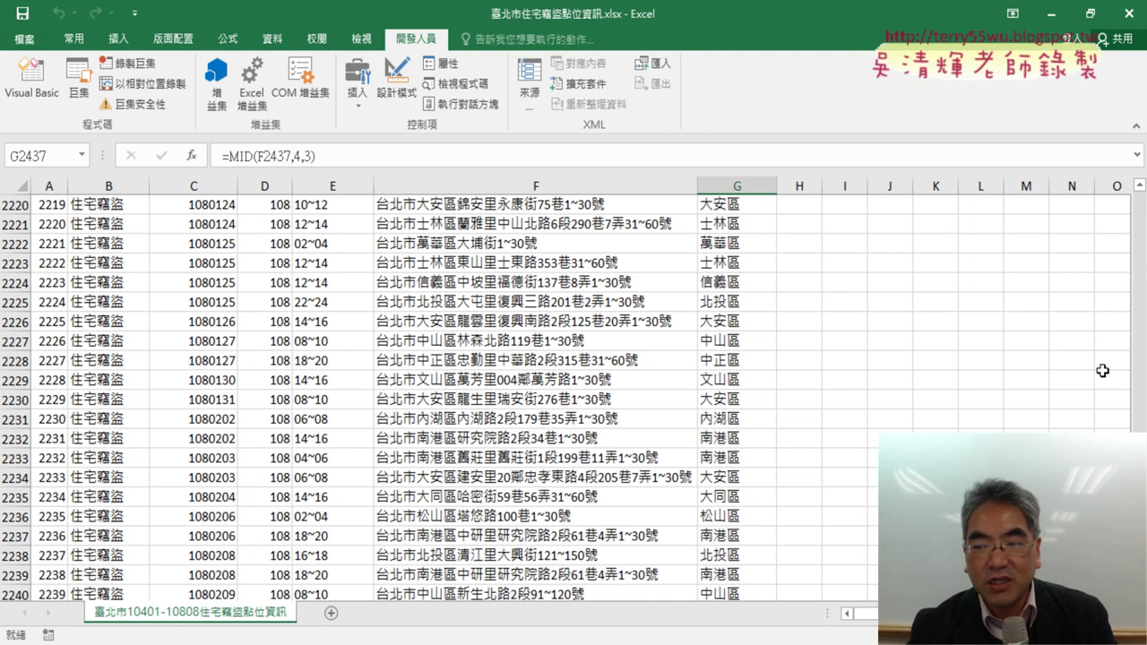
pyautogui.scroll(20, 1037, 260)
pyautogui.scroll(20, 1038, 260)
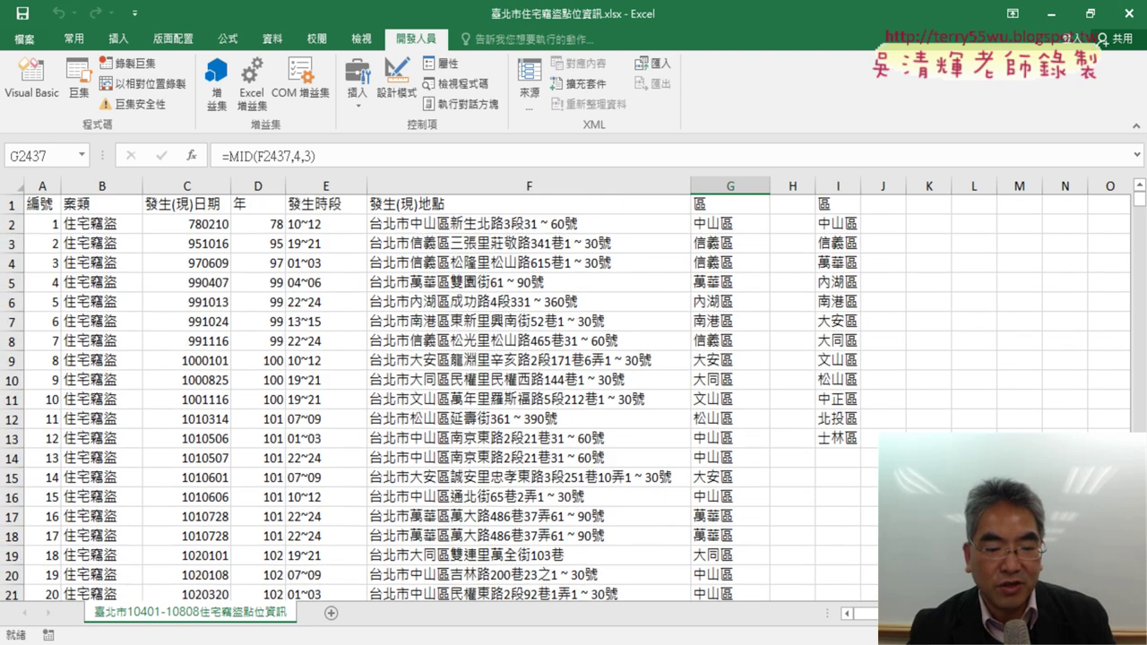
pyautogui.click(241, 639)
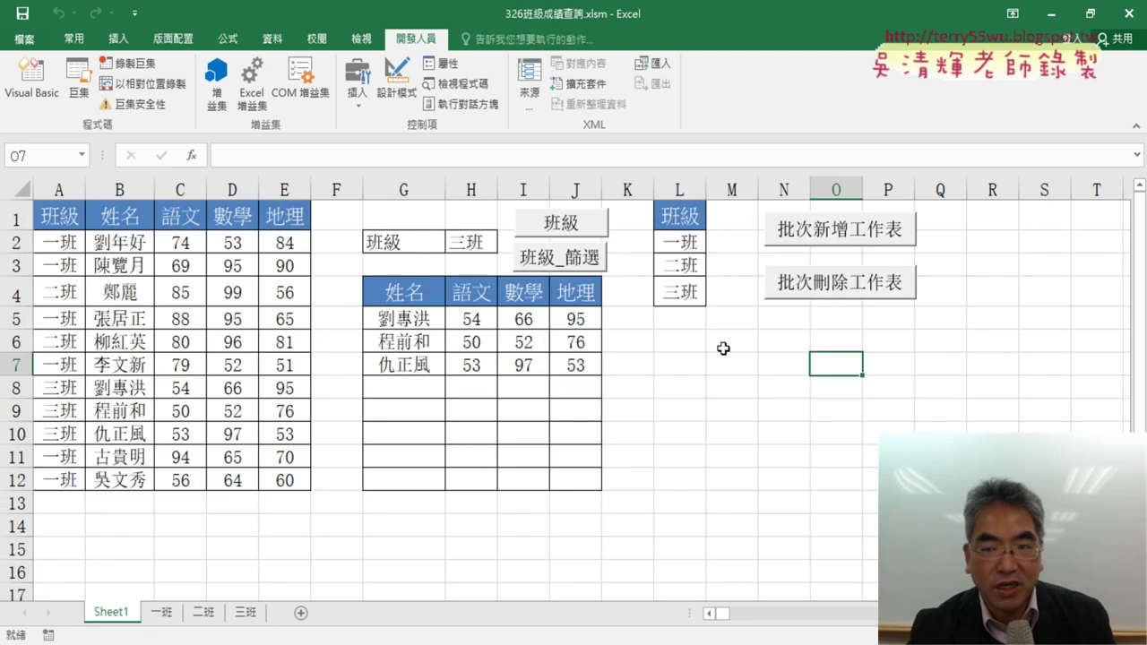
# Copy the 批次新增工作表 and 批次刪除工作表 buttons into the crime data sheet near J1.
pyautogui.keyDown('ctrl'); pyautogui.click(851, 238); pyautogui.keyUp('ctrl')
pyautogui.keyDown('ctrl'); pyautogui.click(847, 280); pyautogui.keyUp('ctrl')
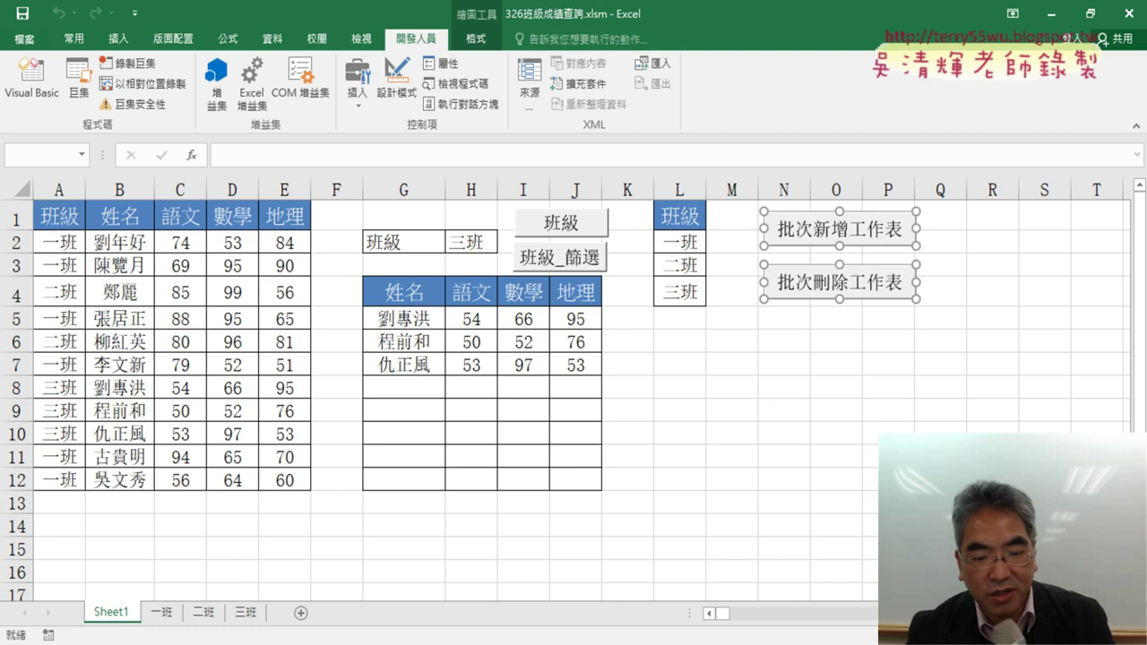
pyautogui.hotkey('ctrl', 'Tab')
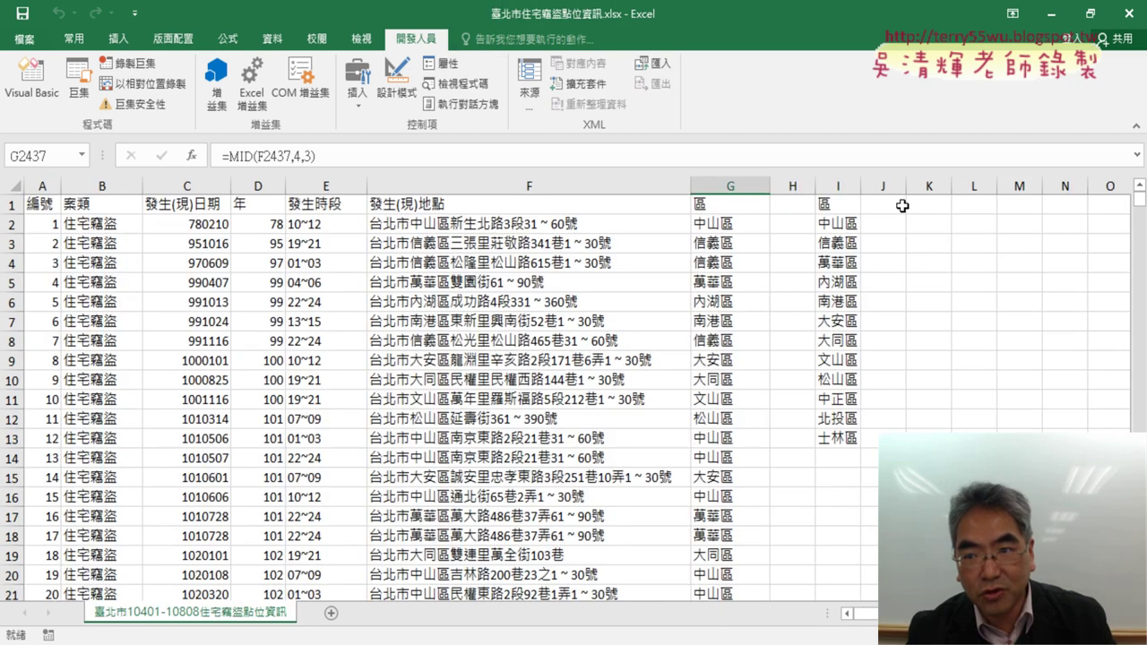
pyautogui.click(898, 205)
pyautogui.hotkey('ctrl', 'v')
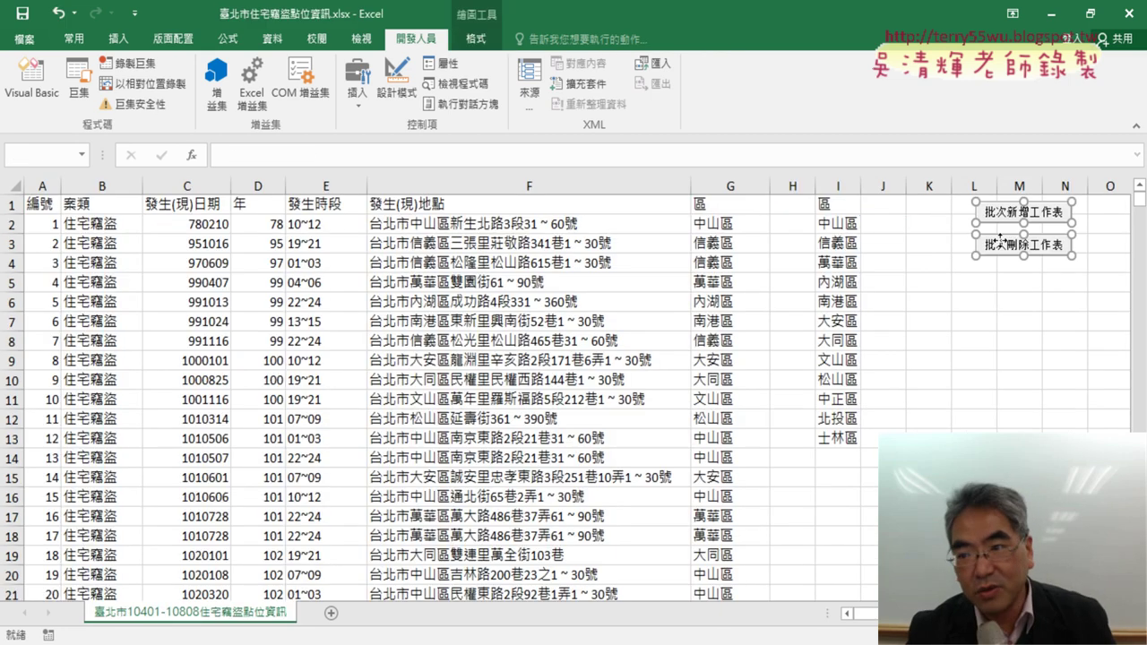
pyautogui.moveTo(1003, 215)
pyautogui.mouseDown()
pyautogui.moveTo(893, 212)
pyautogui.moveTo(914, 215)
pyautogui.mouseUp()
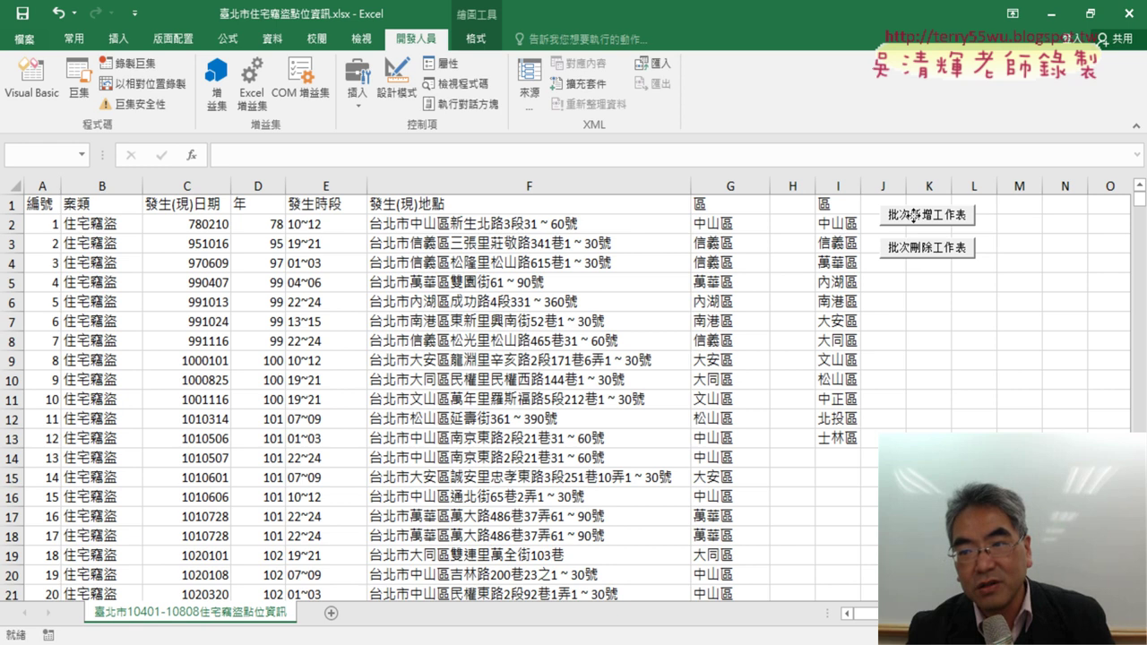
pyautogui.click(968, 359)
# Assign the 批次新增工作表 and 批次刪除工作表 macros to their matching buttons.
pyautogui.rightClick(937, 224)
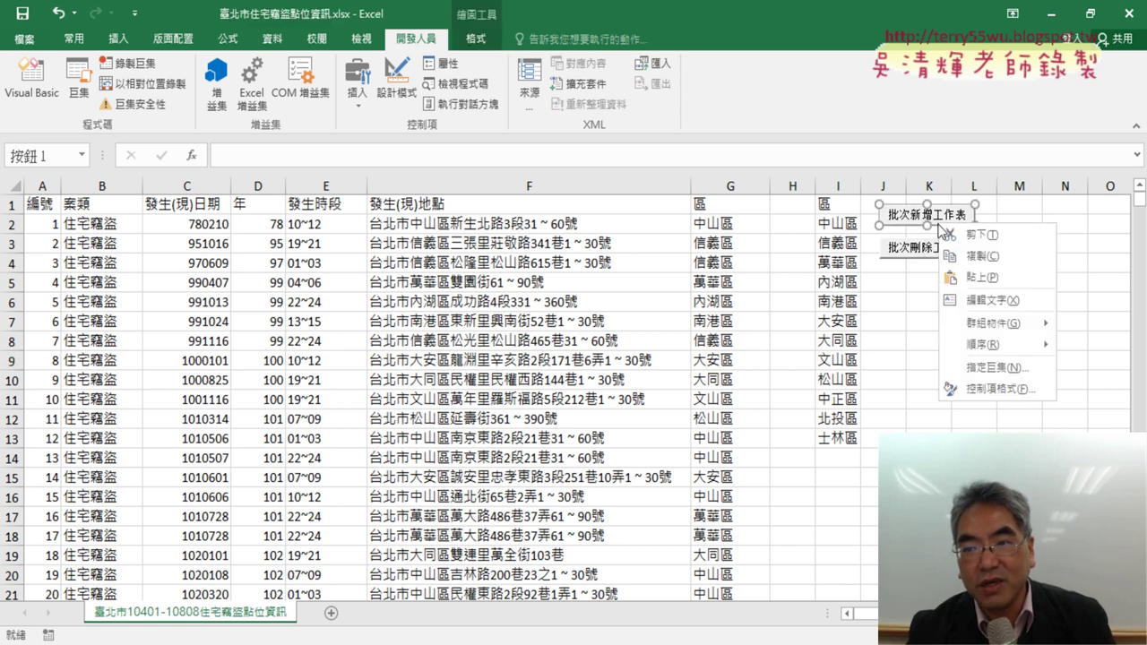
pyautogui.click(977, 366)
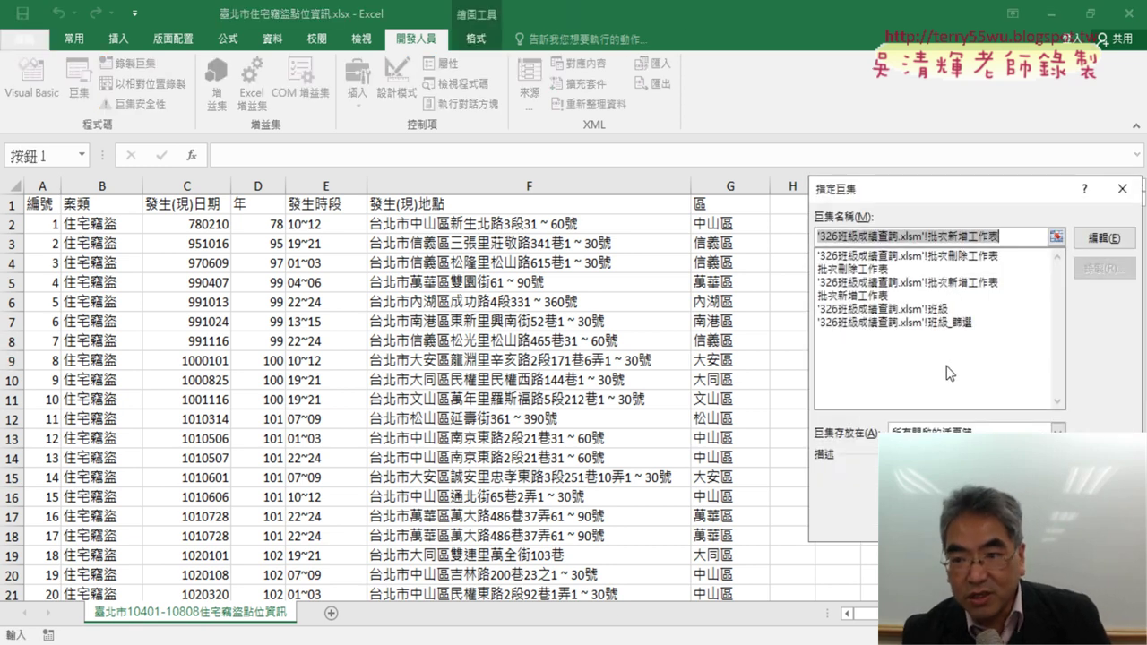
pyautogui.click(878, 297)
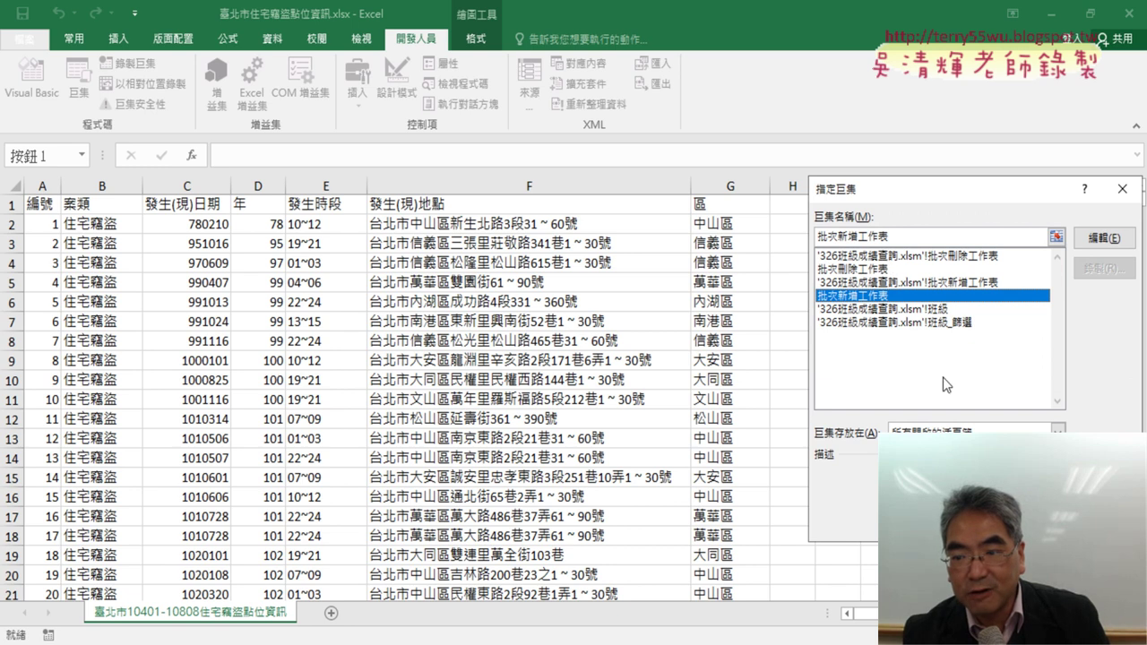
pyautogui.press('Return')
pyautogui.rightClick(941, 260)
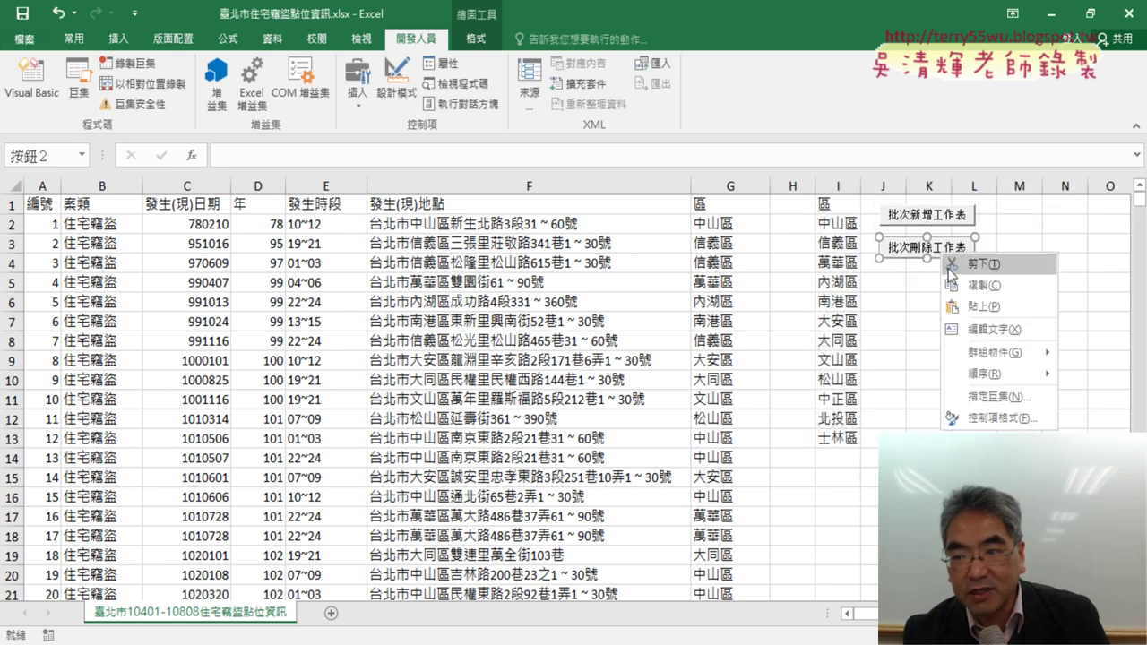
pyautogui.click(995, 397)
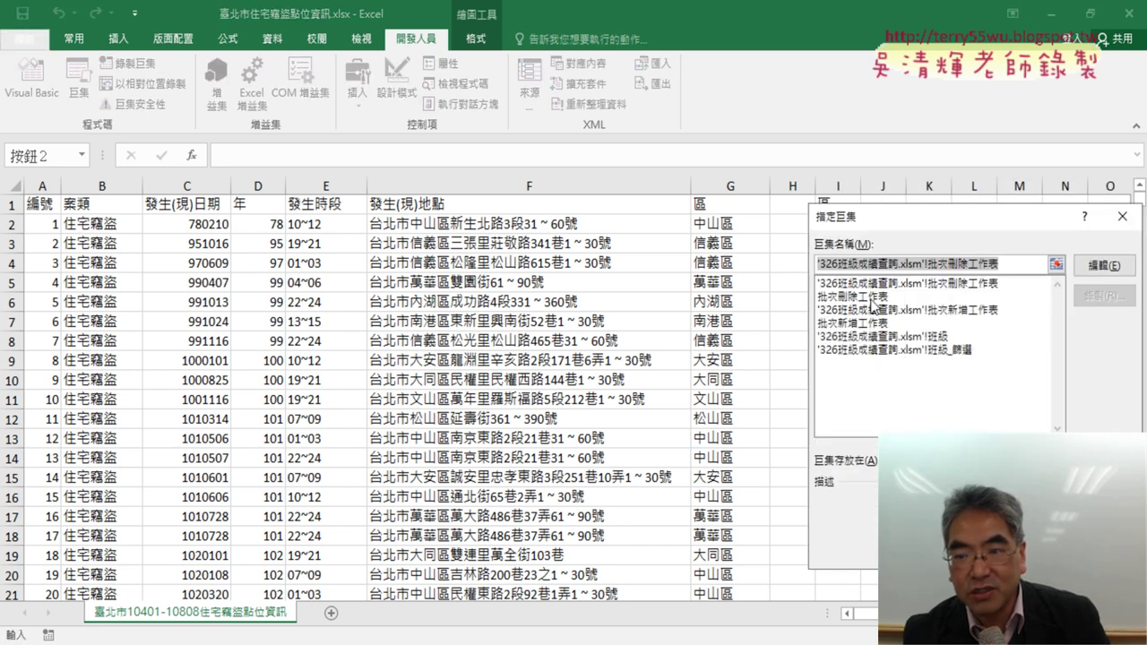
pyautogui.click(872, 297)
pyautogui.press('Return')
pyautogui.click(974, 399)
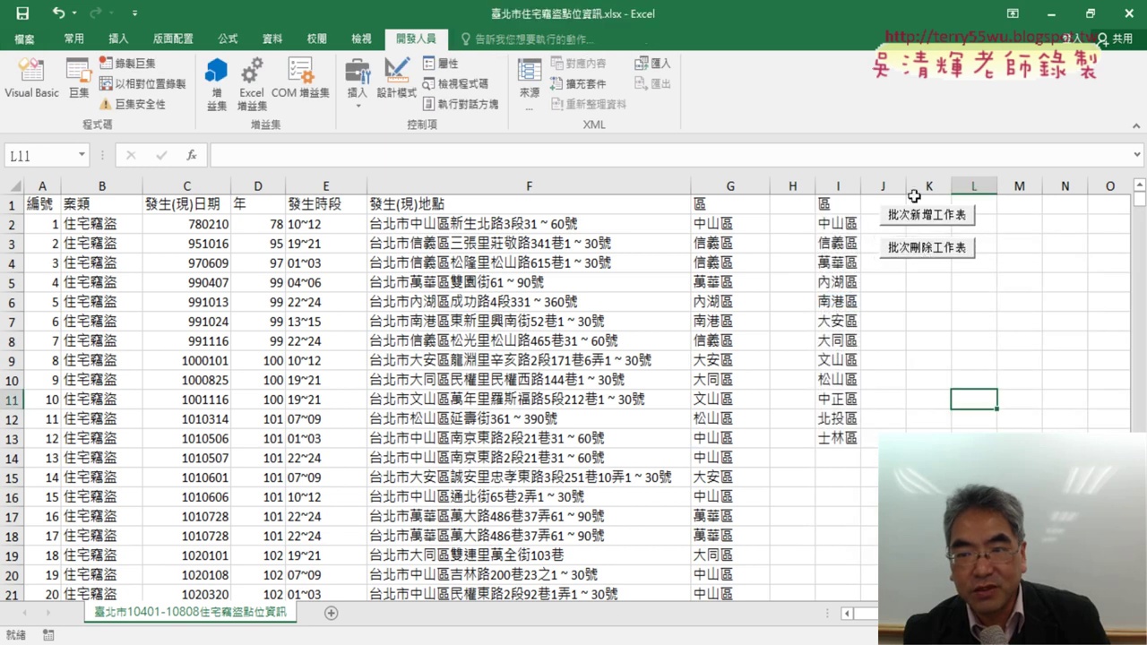
pyautogui.click(911, 222)
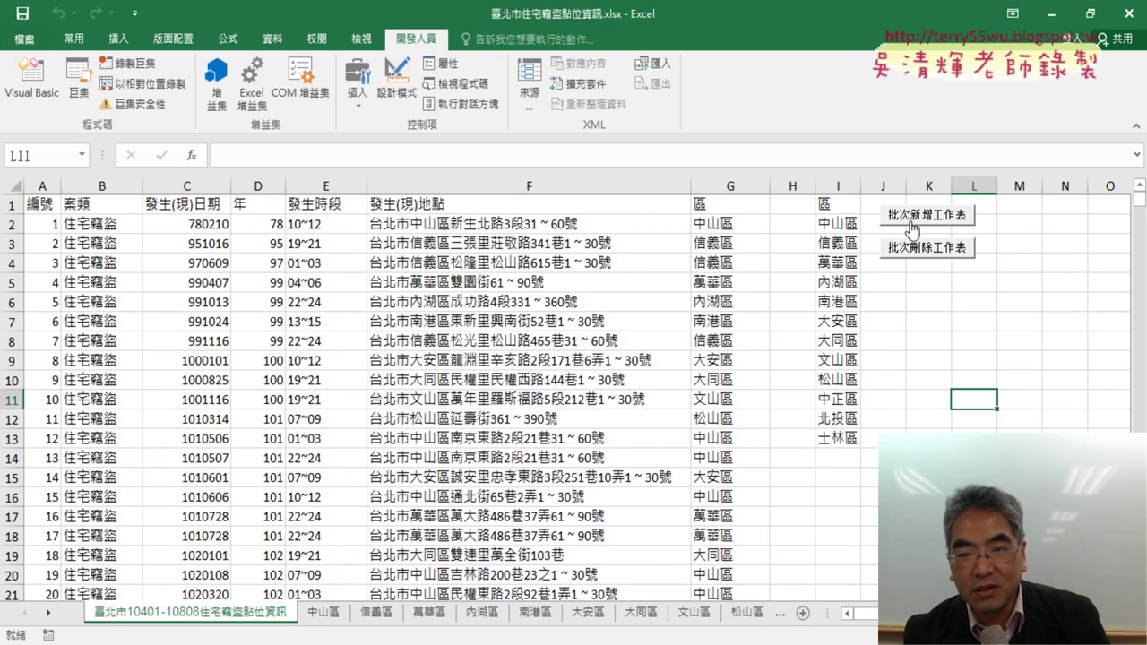
pyautogui.click(324, 613)
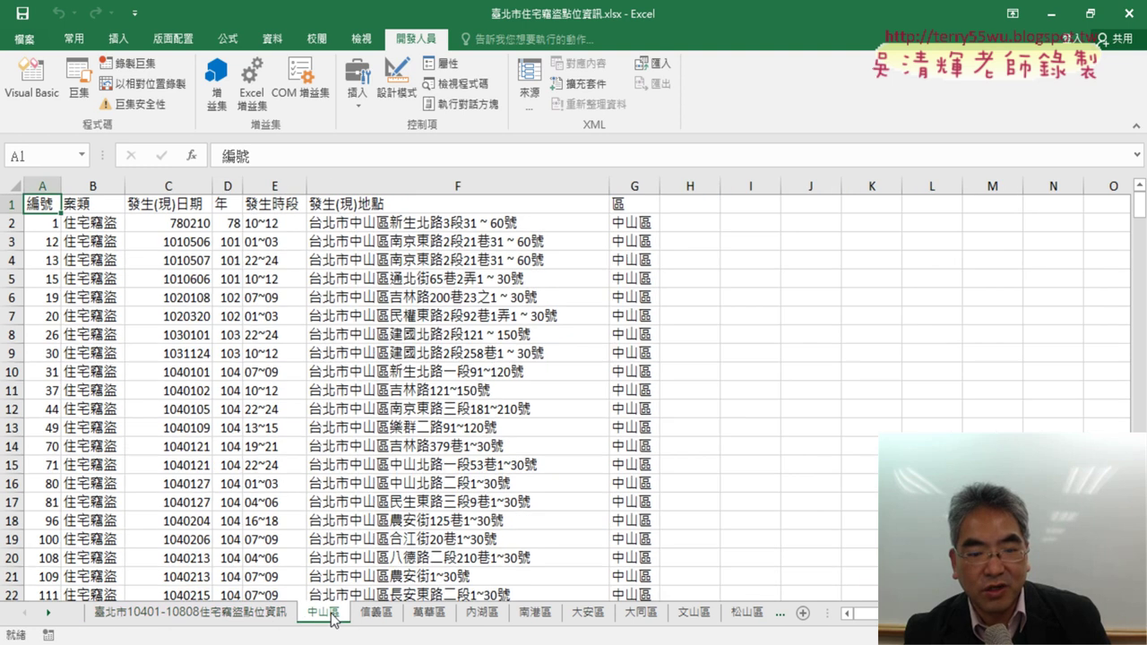
pyautogui.click(388, 613)
pyautogui.click(429, 613)
pyautogui.click(229, 613)
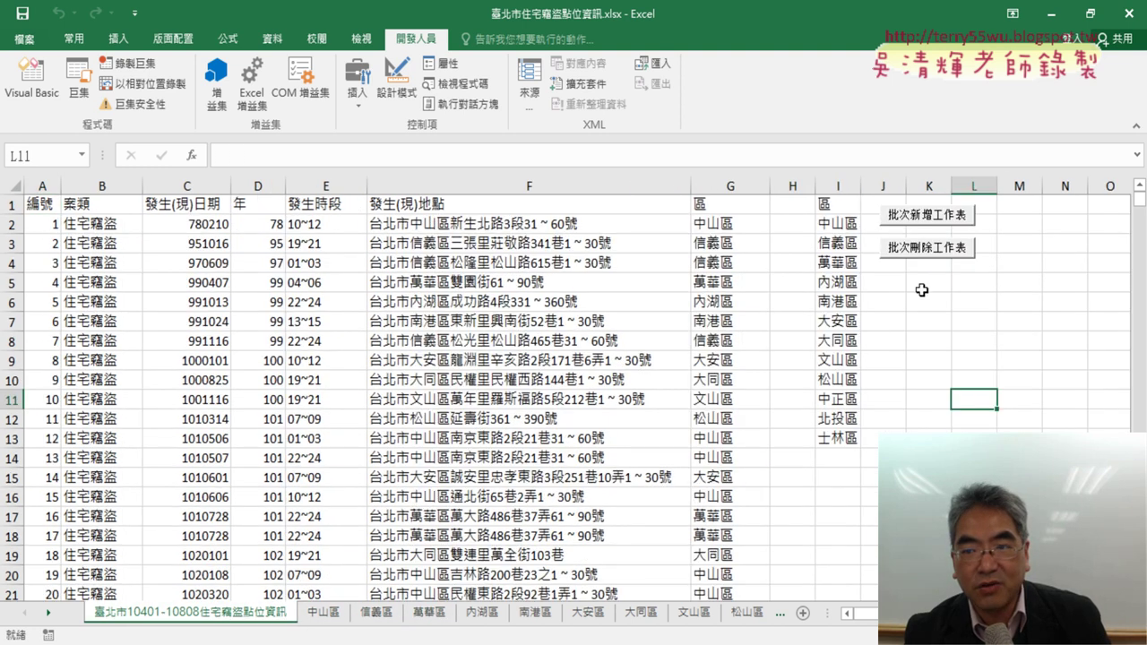
pyautogui.click(930, 254)
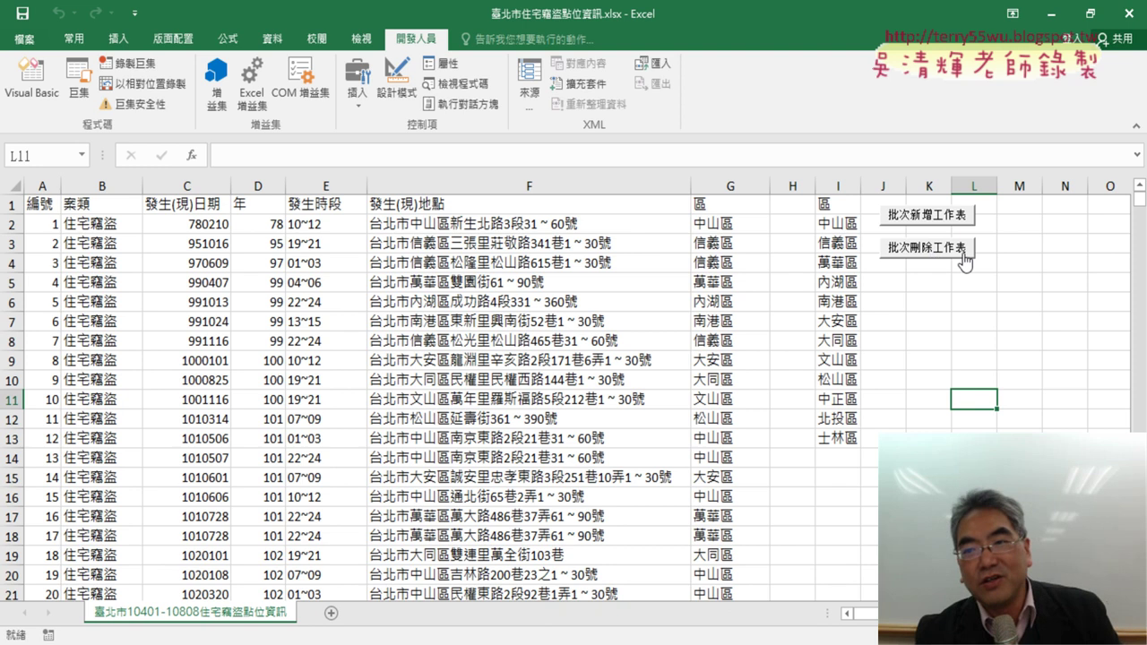
pyautogui.click(955, 227)
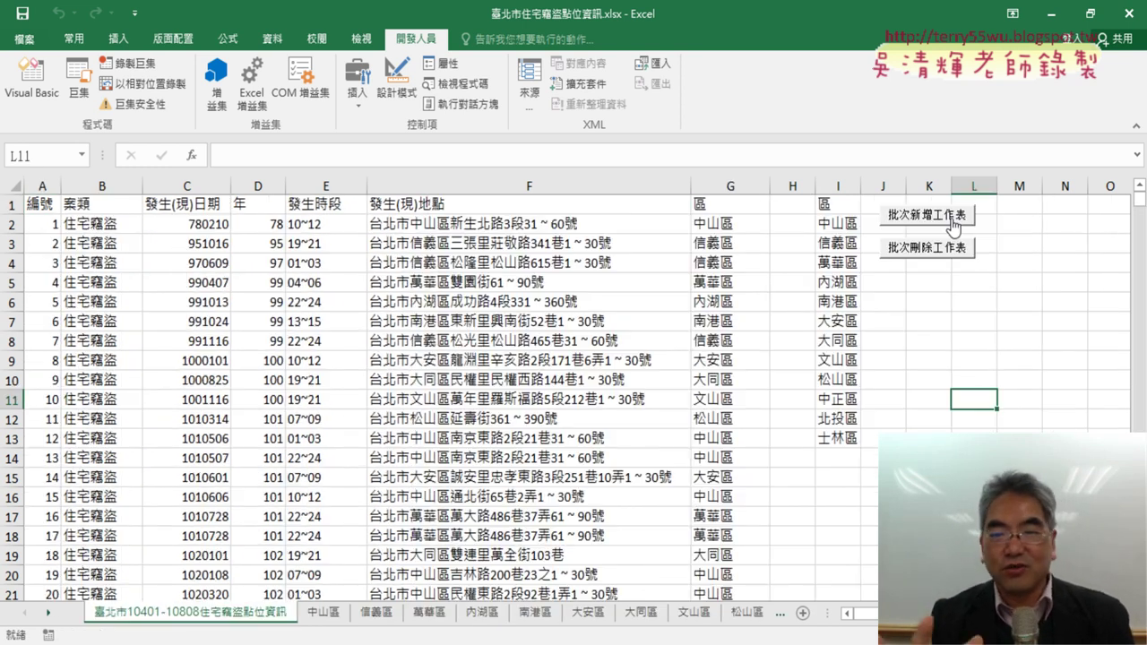
pyautogui.click(929, 258)
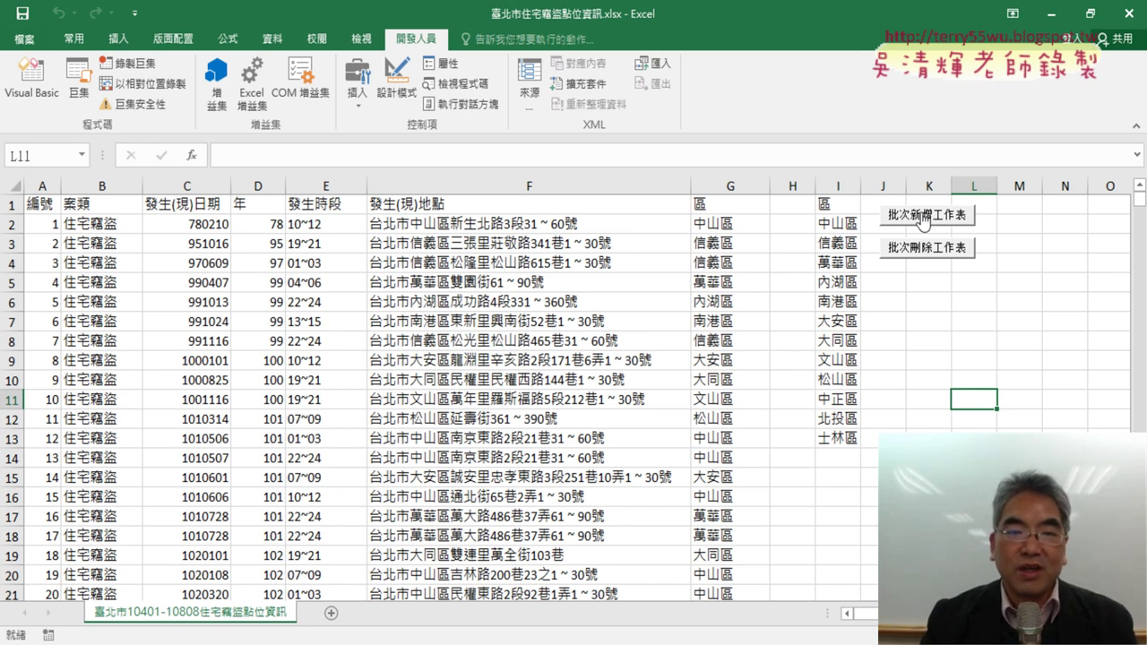
# Copy the 發生時段 column E into column J and move the macro buttons clear of it.
pyautogui.click(337, 187)
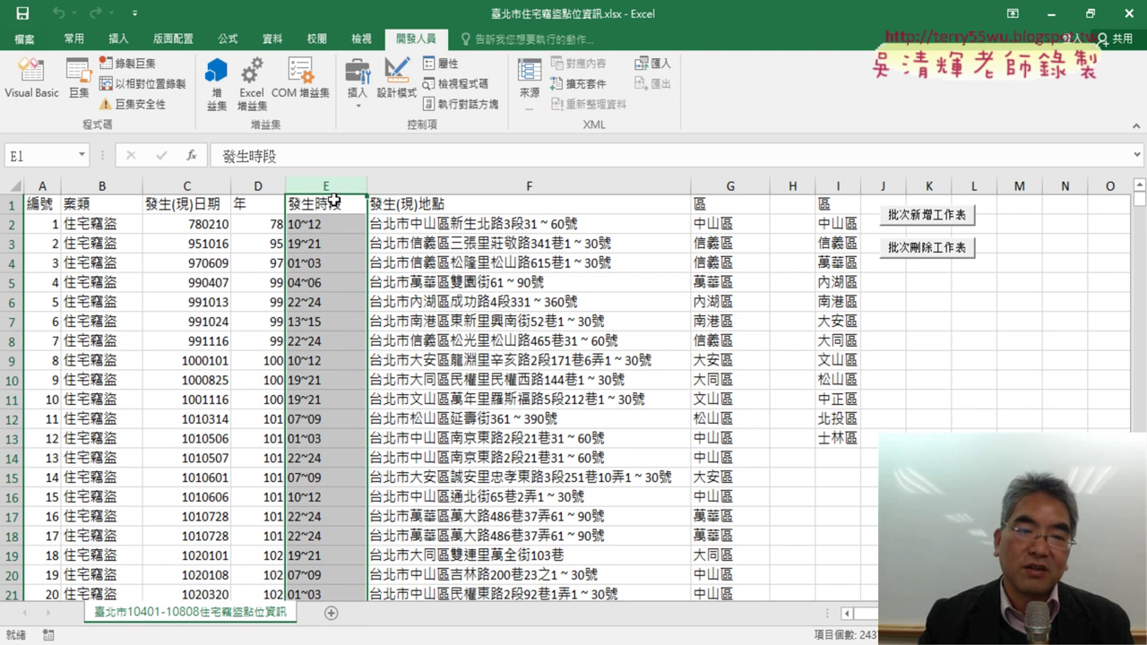
pyautogui.rightClick(332, 223)
pyautogui.click(380, 255)
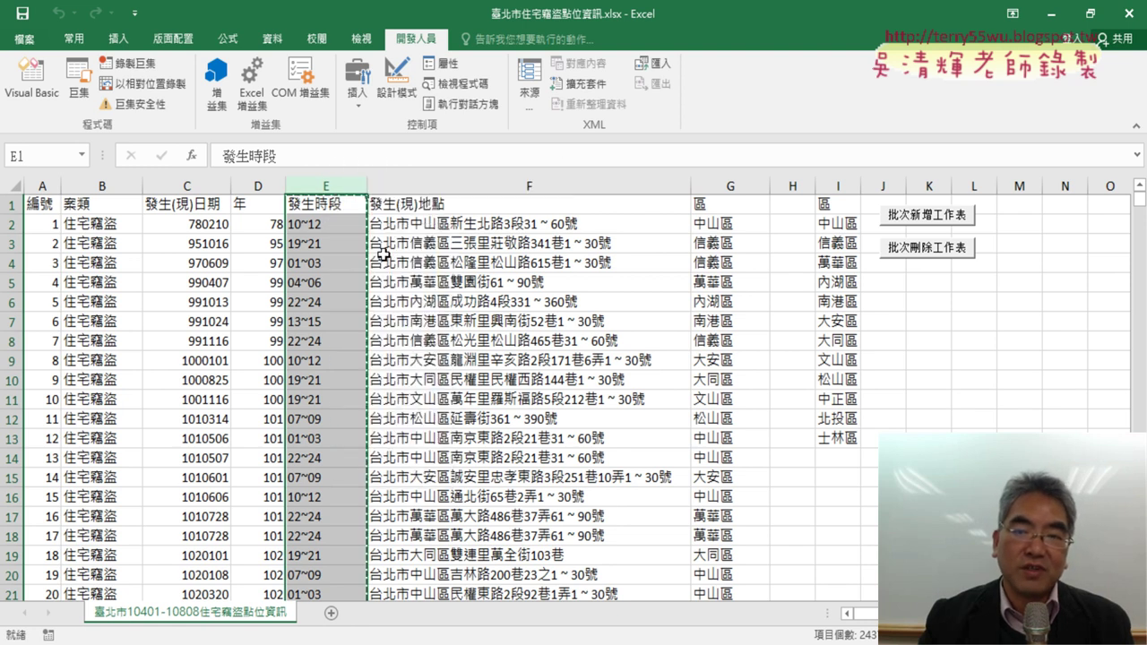
pyautogui.click(878, 187)
pyautogui.rightClick(877, 187)
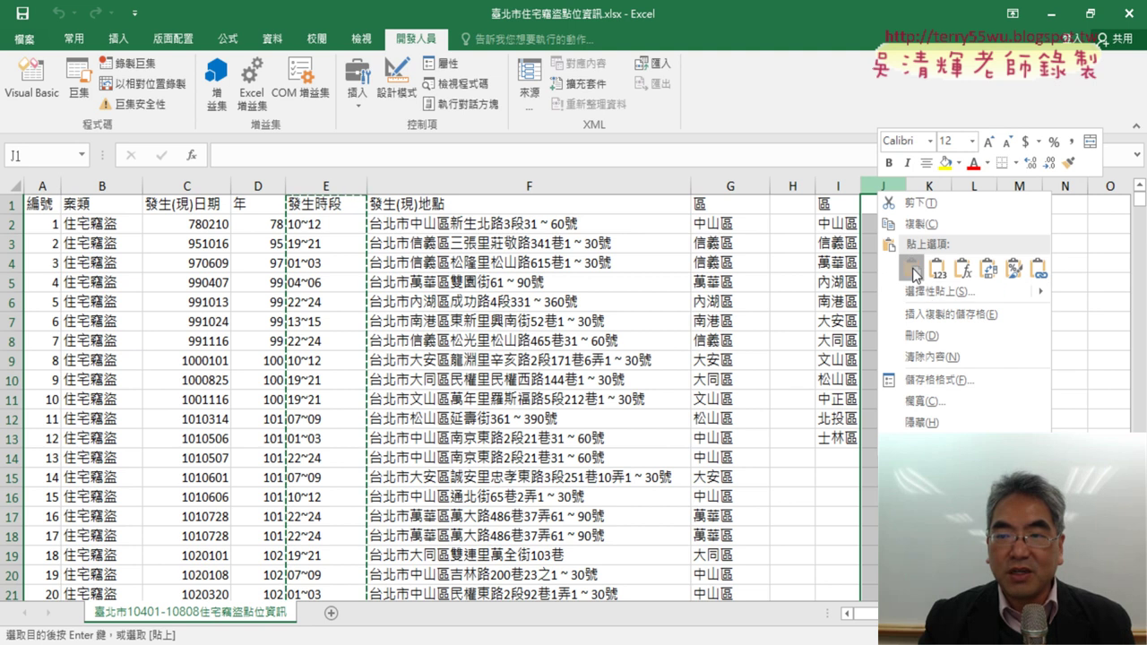
pyautogui.click(912, 268)
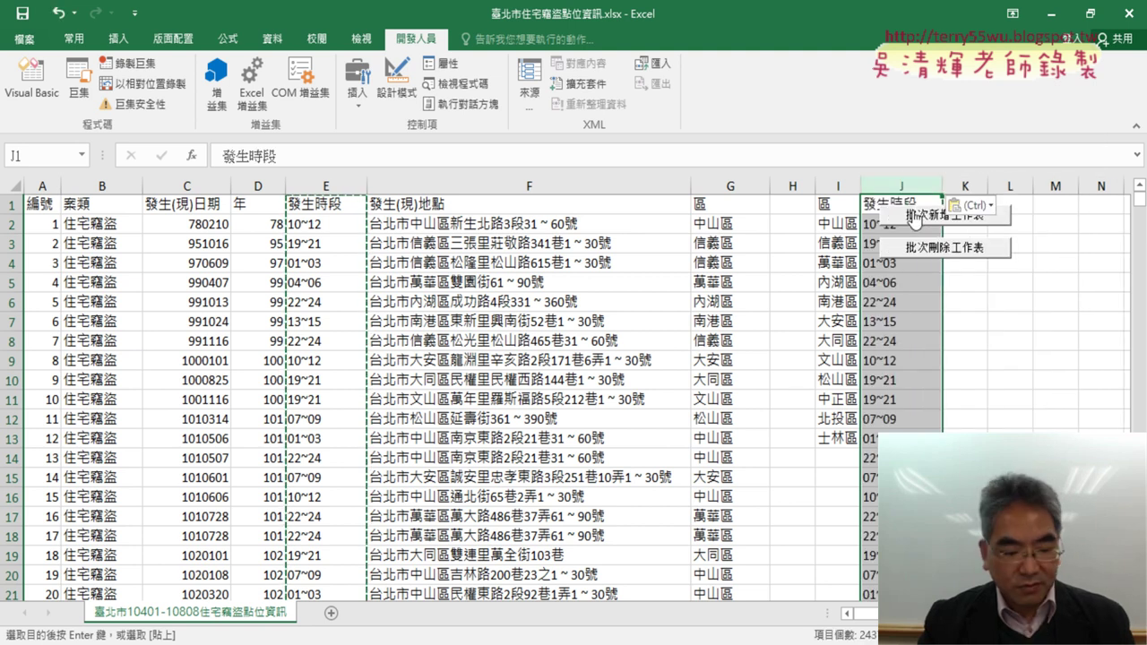
pyautogui.click(914, 219)
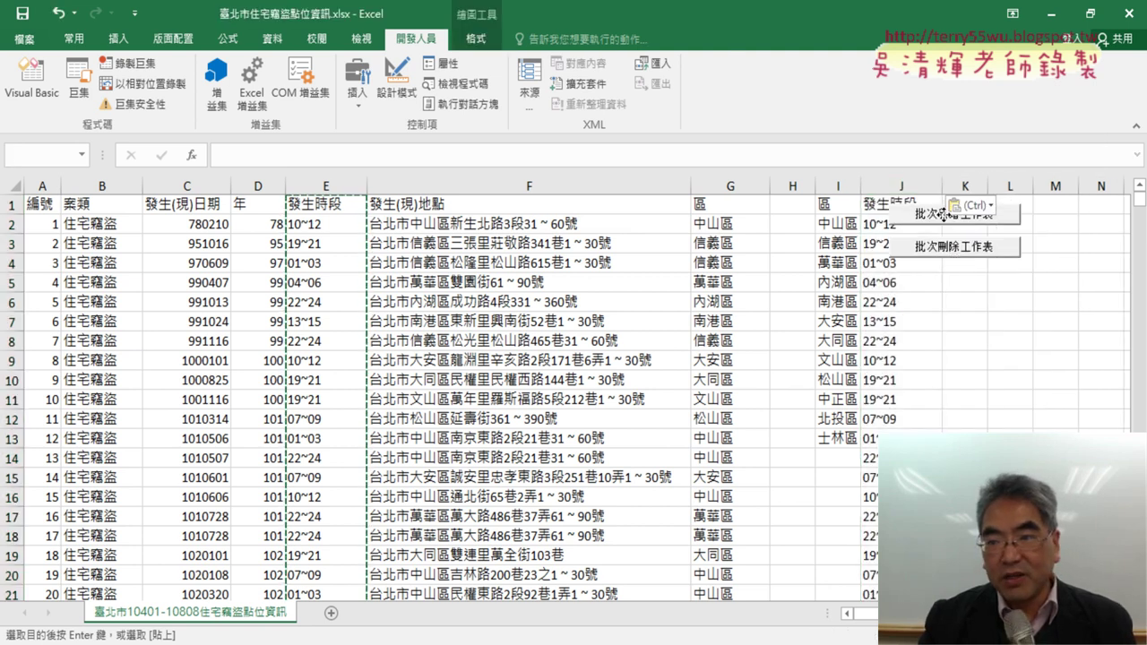
pyautogui.click(901, 186)
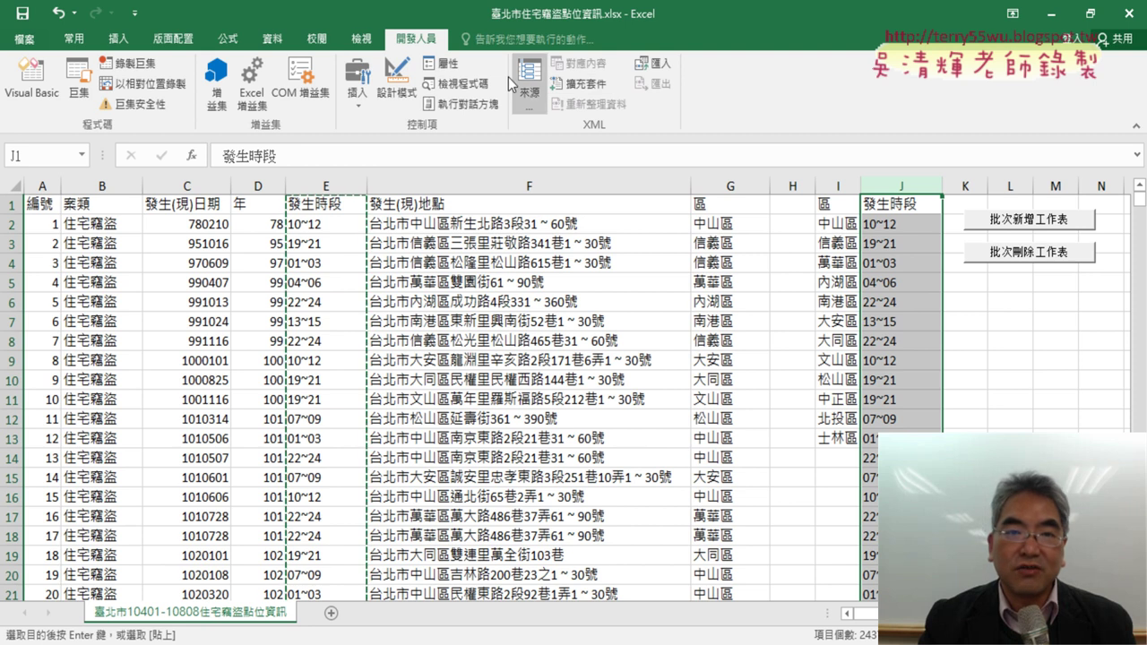
# Start Remove Duplicates on column J, then back out of the selection warning.
pyautogui.click(273, 39)
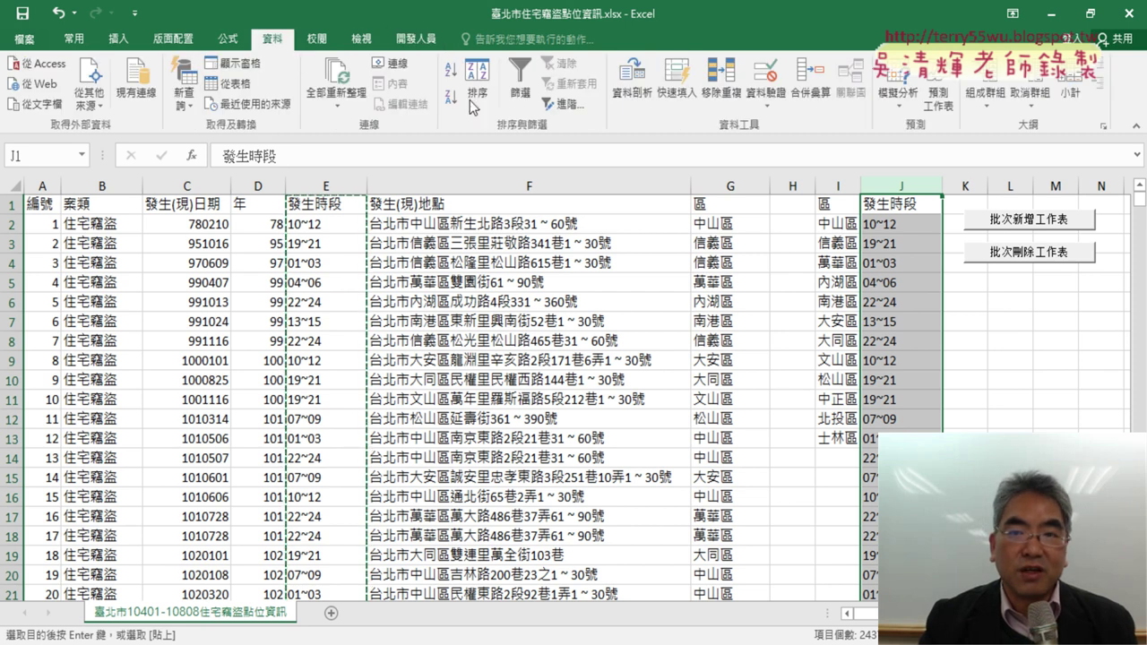
pyautogui.click(720, 92)
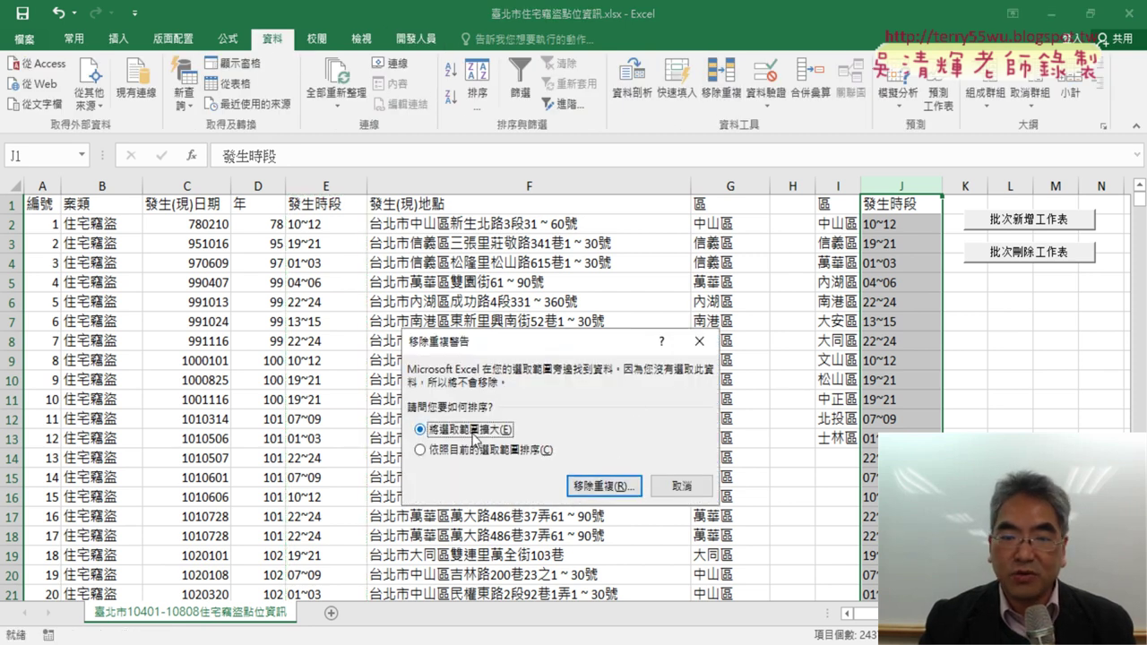
pyautogui.click(470, 448)
pyautogui.click(681, 486)
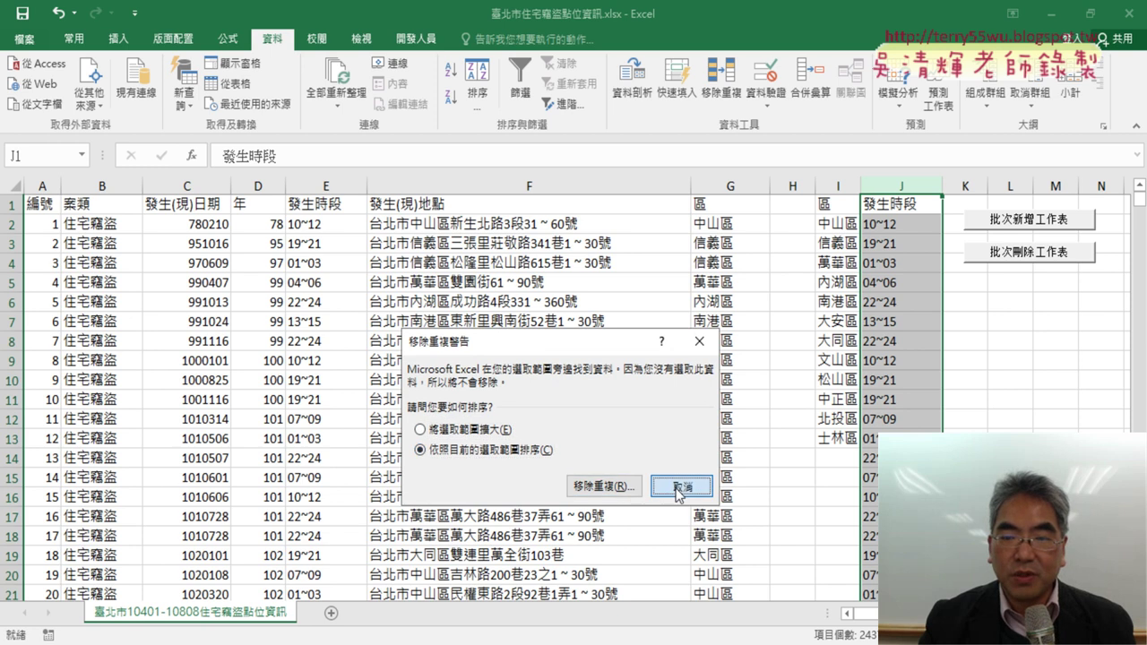
# Remove duplicates from column J only, with headers, leaving 16 unique time periods.
pyautogui.click(738, 101)
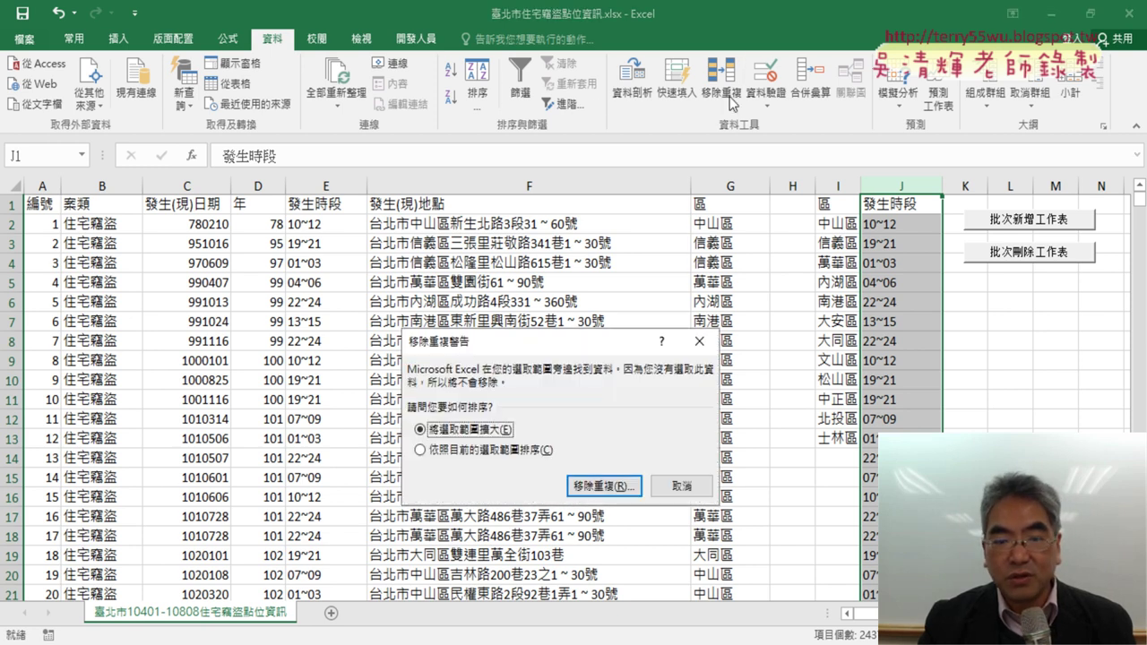
pyautogui.click(500, 451)
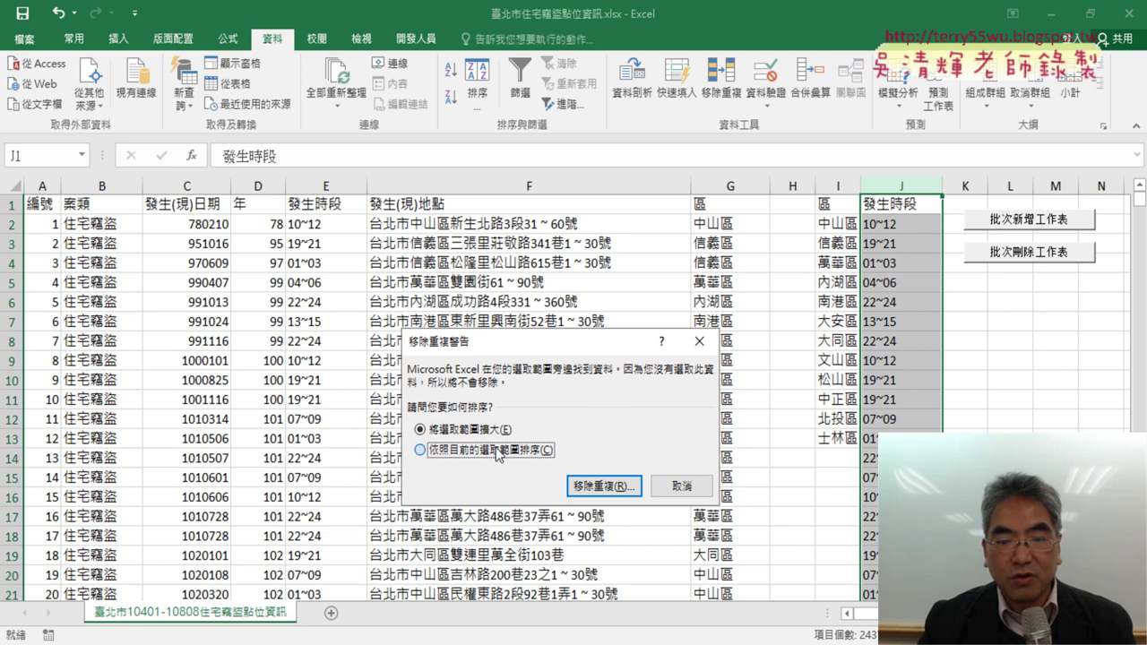
pyautogui.click(604, 488)
pyautogui.click(663, 367)
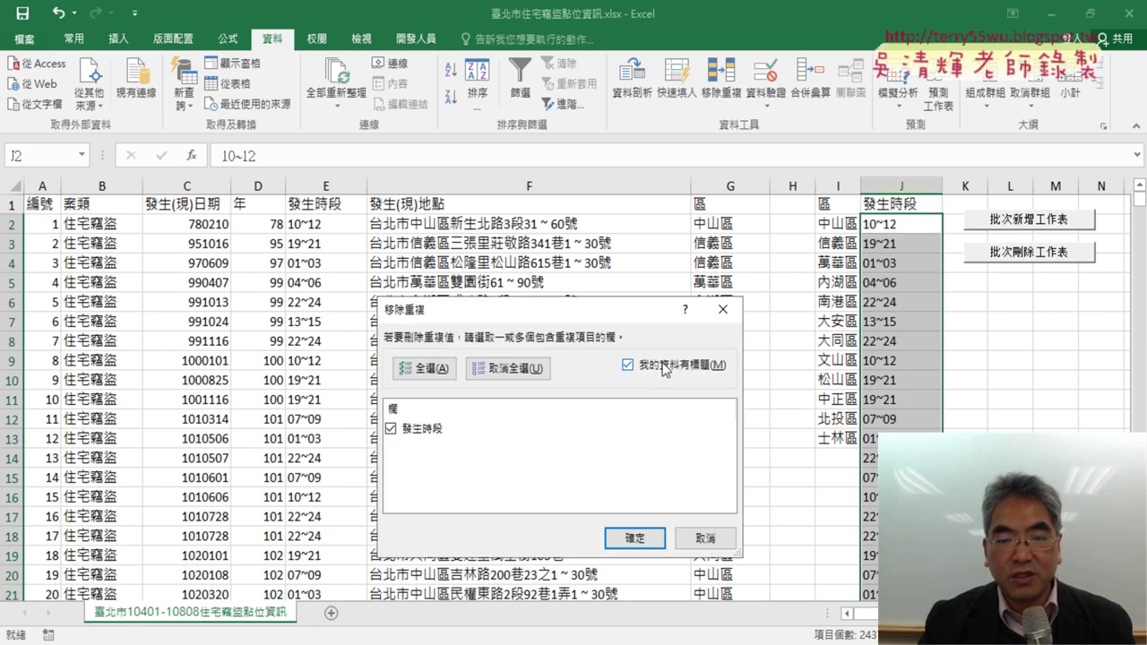
pyautogui.click(664, 540)
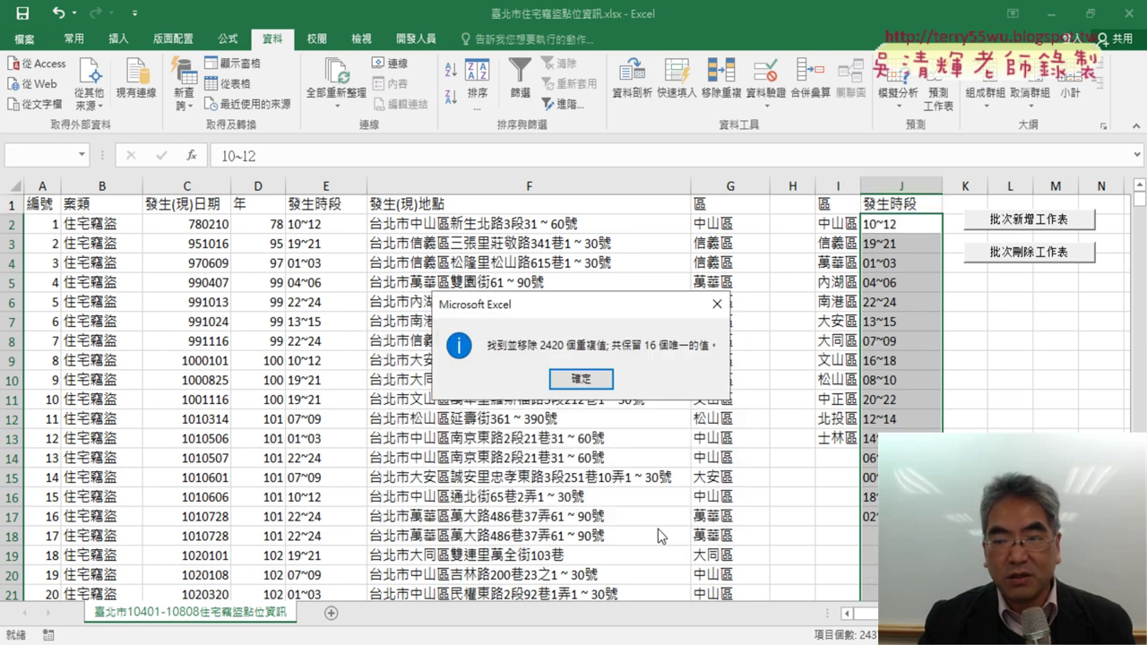
pyautogui.click(584, 379)
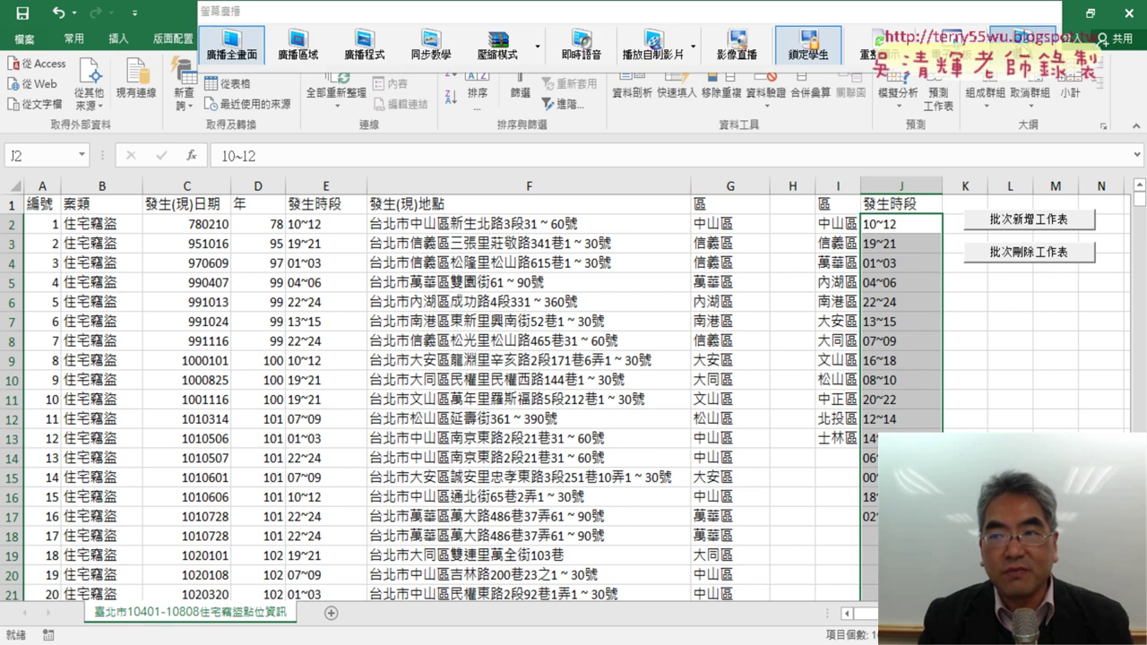
pyautogui.click(809, 42)
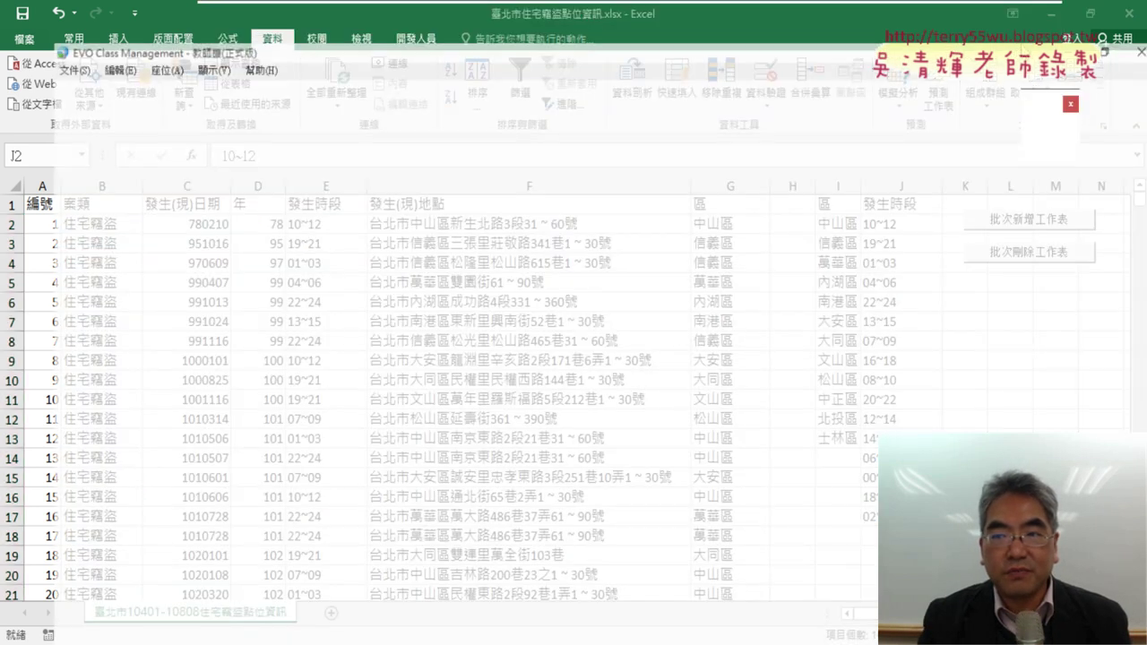